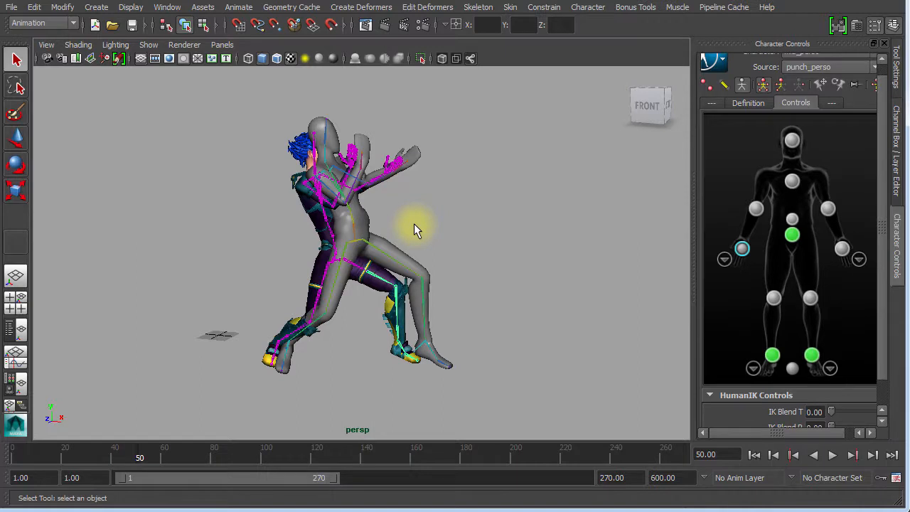
- Open the Attribute Editor for the selected LeftUpLegRoll joint and dock it alongside the Character Controls
key(ctrl+a)
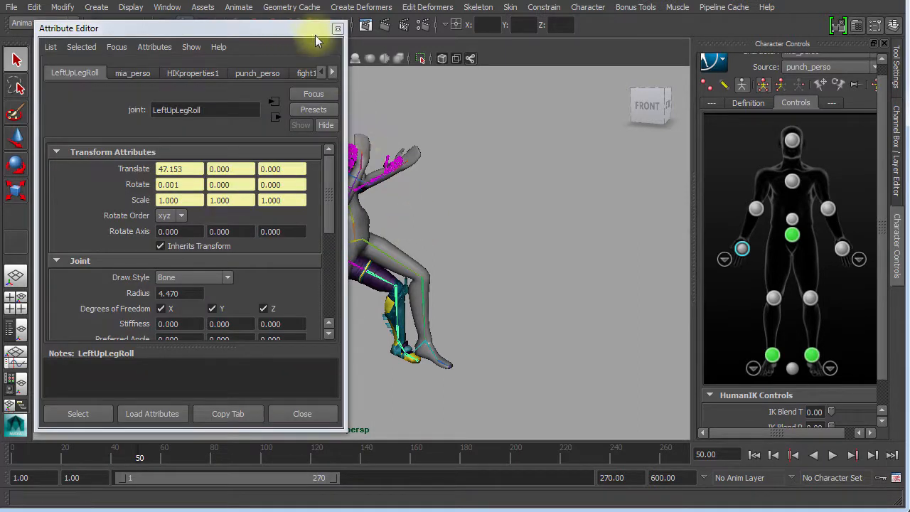
click(338, 28)
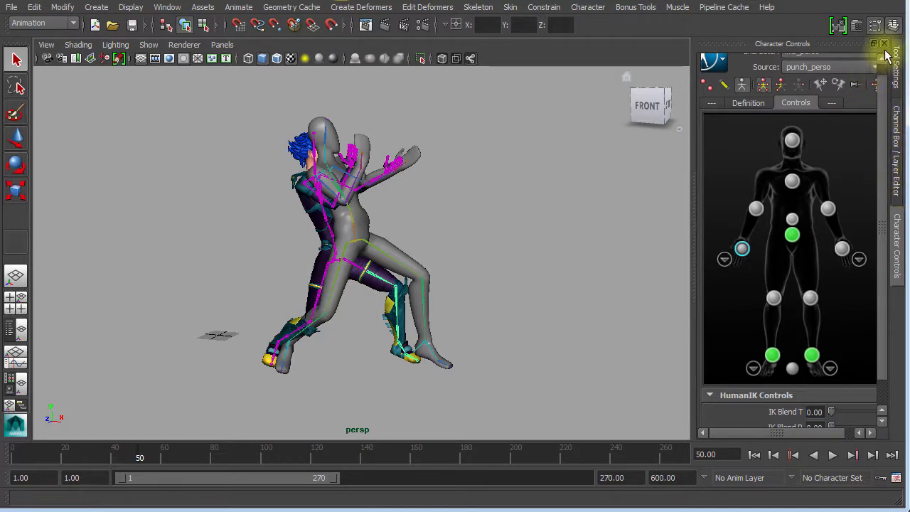
click(893, 25)
click(873, 28)
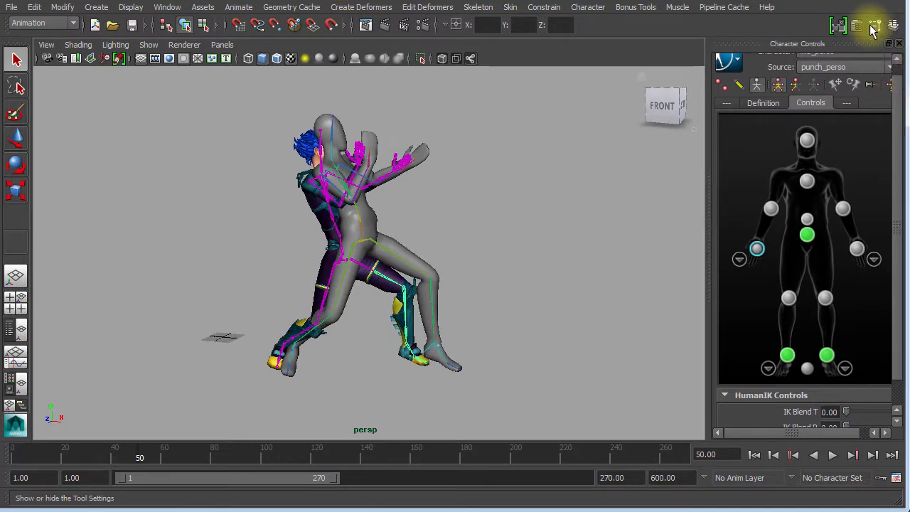
click(858, 27)
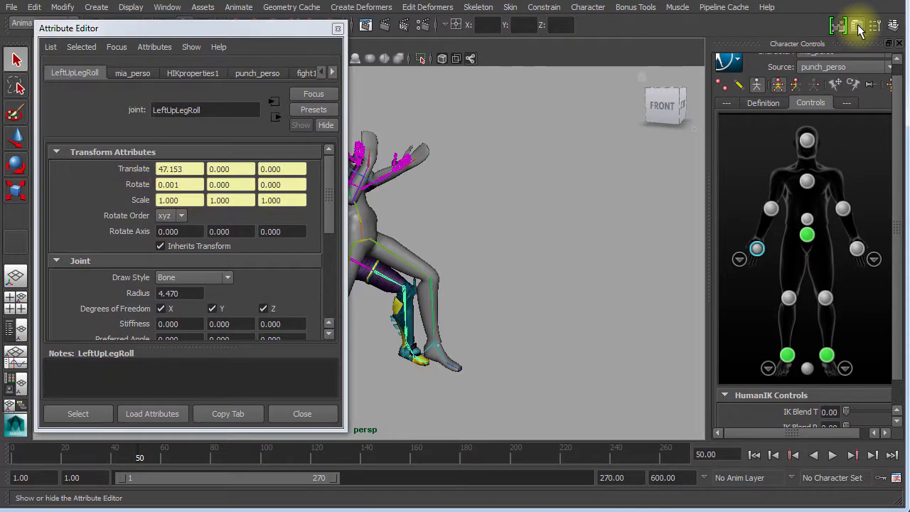
drag(245, 28, 785, 84)
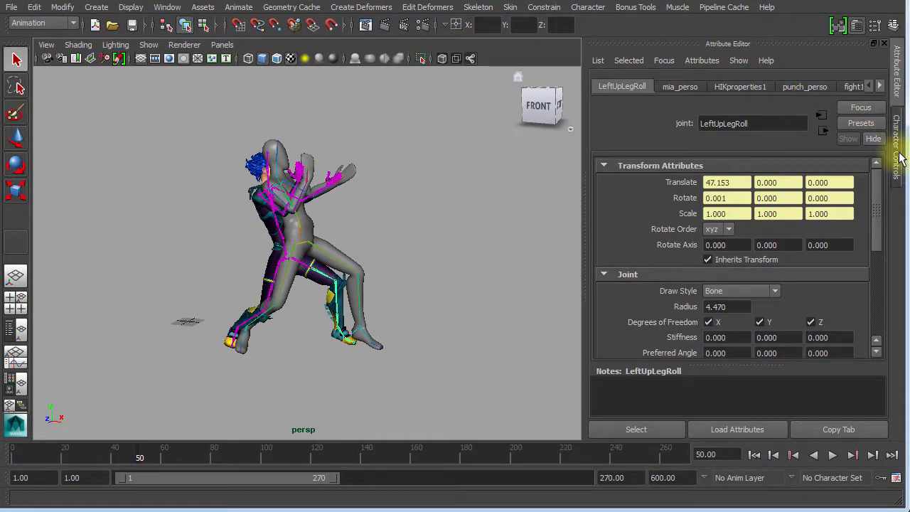
click(899, 156)
click(900, 94)
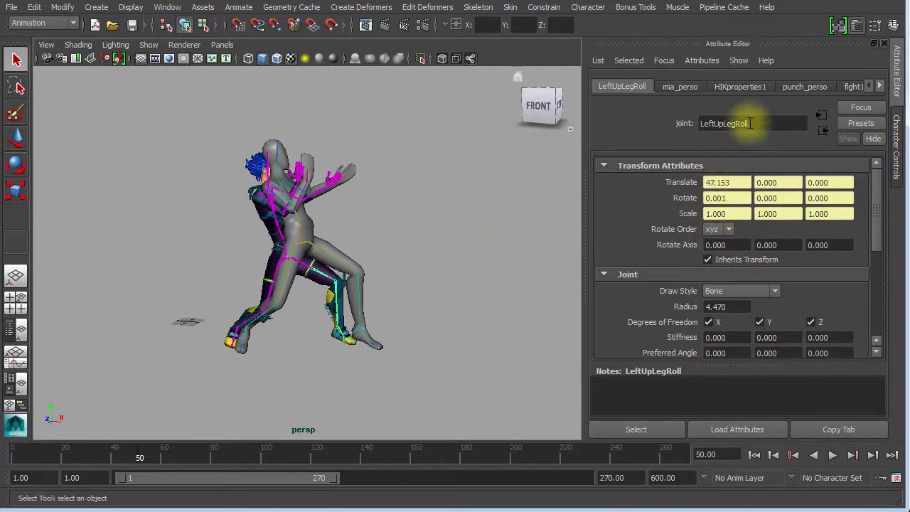
- Show the retargeting attributes of the character's HIKproperties1 node
click(661, 86)
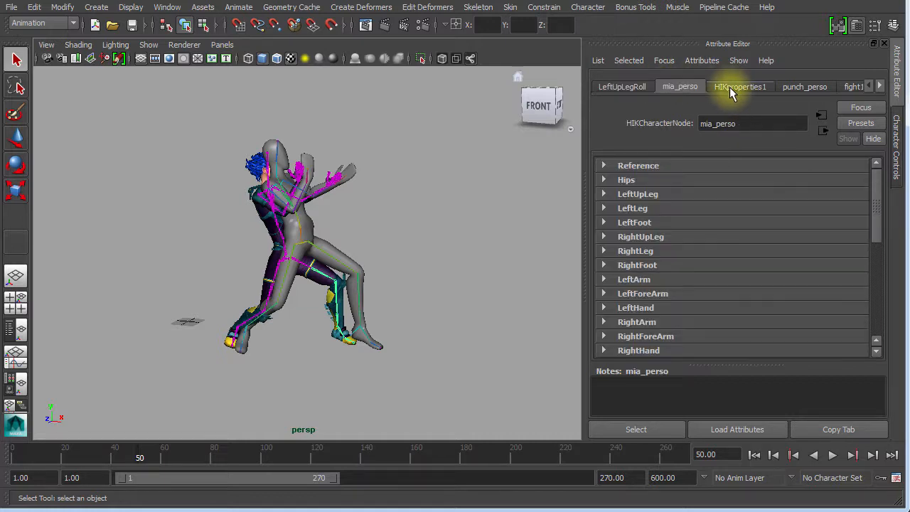
click(730, 87)
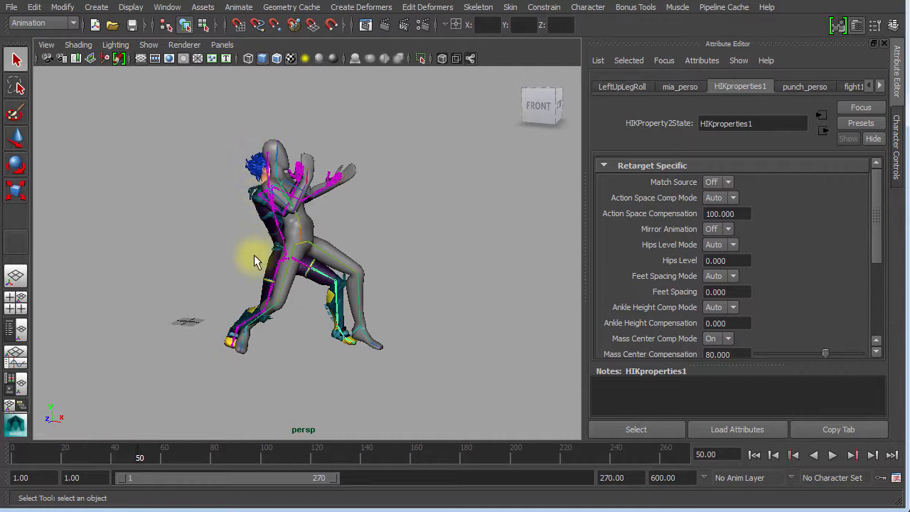
click(881, 86)
click(881, 86)
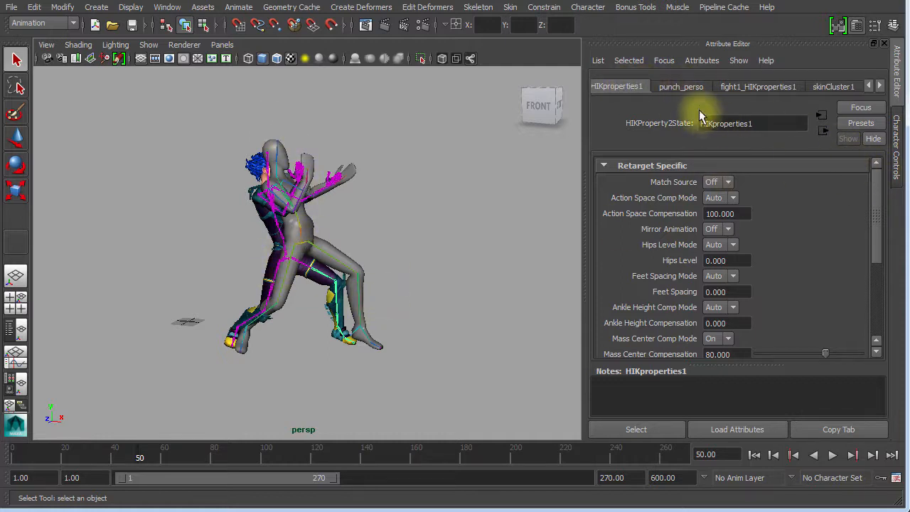
click(871, 86)
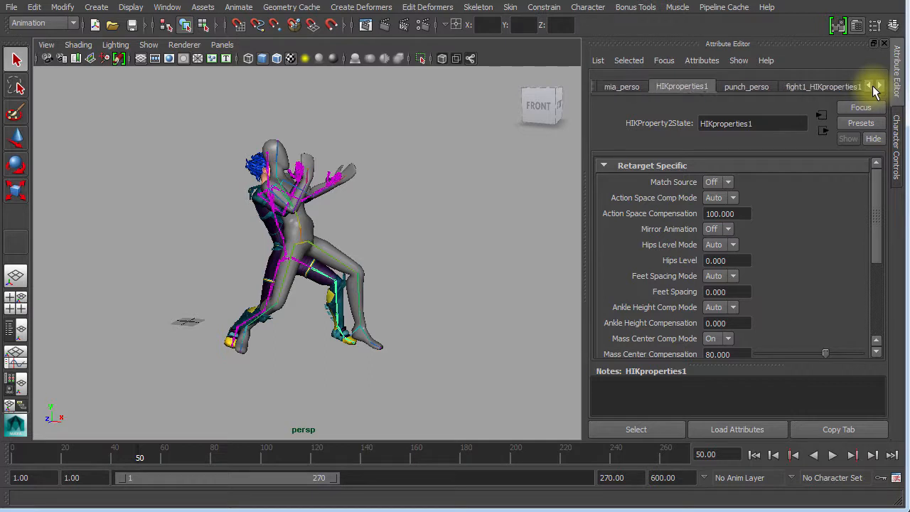
click(868, 87)
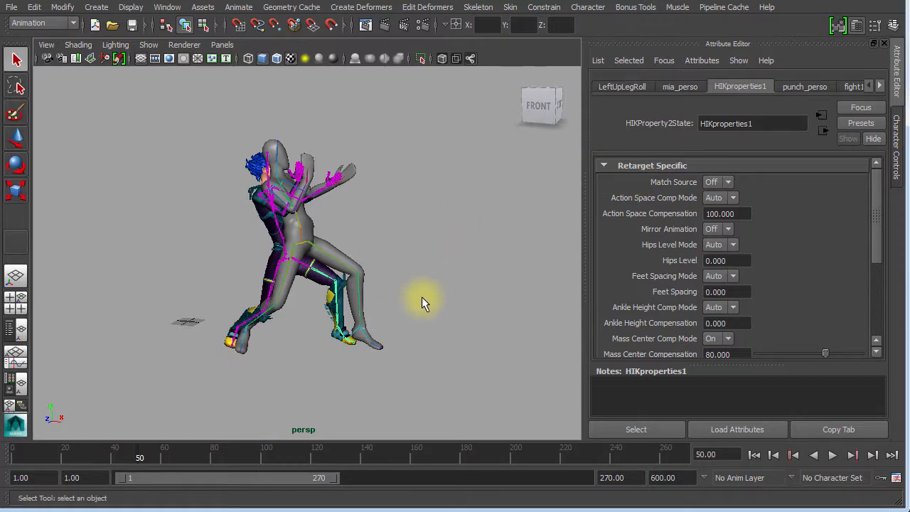
- Try Match Source set to On while playing the animation, and set it back to Off at frame 42
alt+right_drag(278, 320, 395, 295)
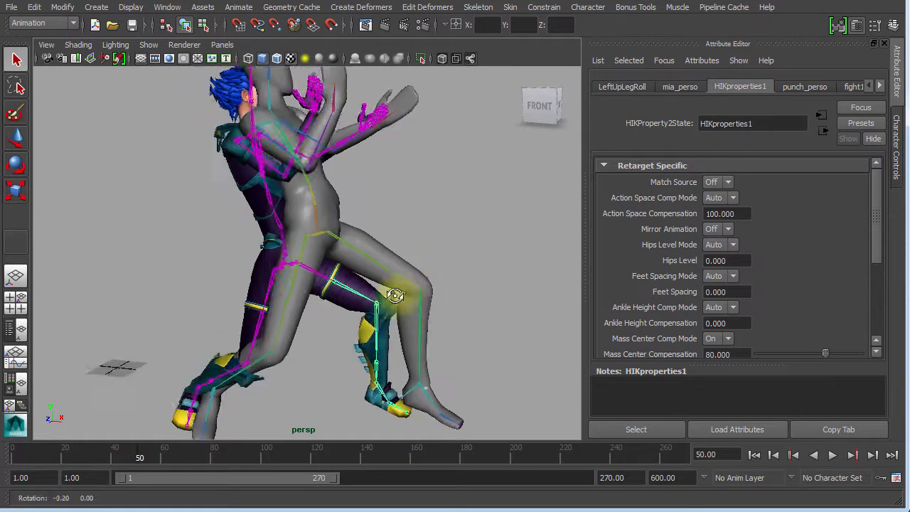
alt+drag(395, 295, 341, 349)
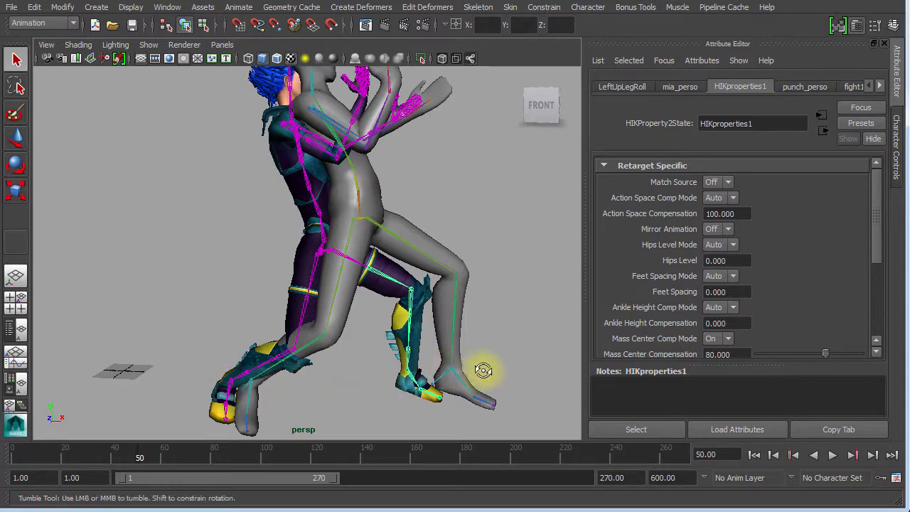
alt+drag(484, 368, 510, 372)
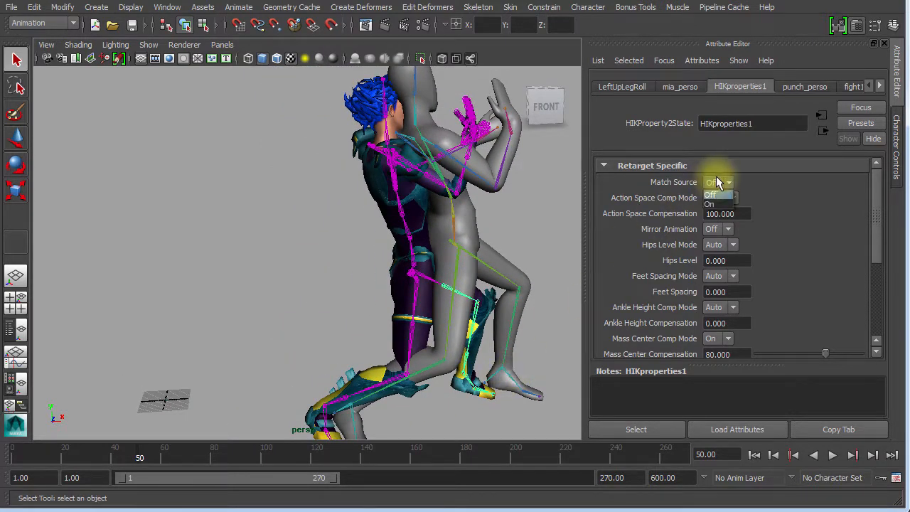
click(717, 205)
alt+right_drag(579, 315, 260, 435)
mouse_move(160, 453)
alt+mouse_down()
mouse_move(298, 360)
mouse_move(142, 428)
mouse_move(205, 461)
mouse_move(377, 484)
alt+mouse_up()
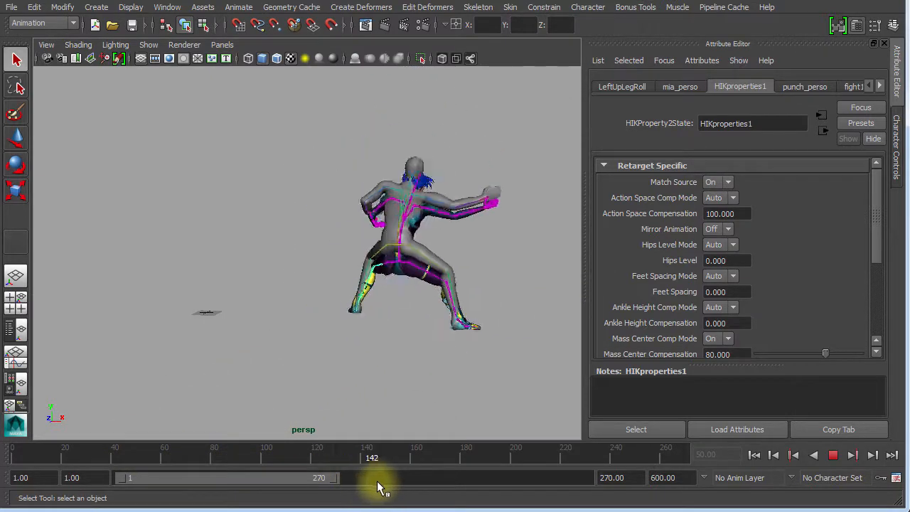
key(alt+v)
mouse_move(334, 461)
mouse_down()
mouse_move(237, 464)
mouse_move(118, 448)
mouse_up()
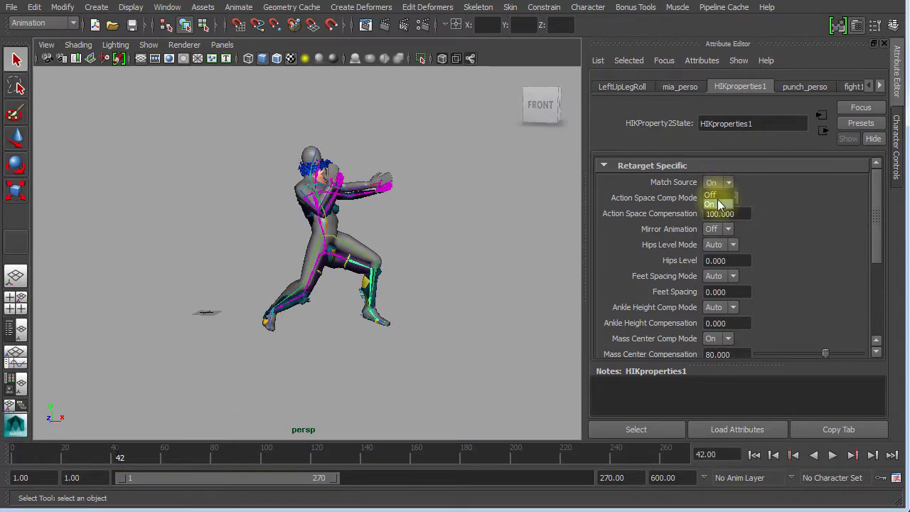
click(717, 195)
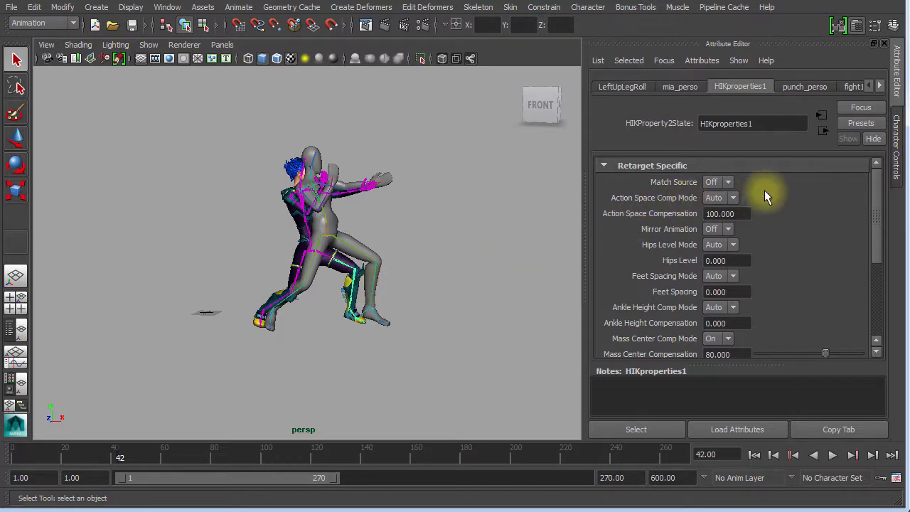
- Set Action Space Comp Mode to User and lower Action Space Compensation to 9.670
click(733, 199)
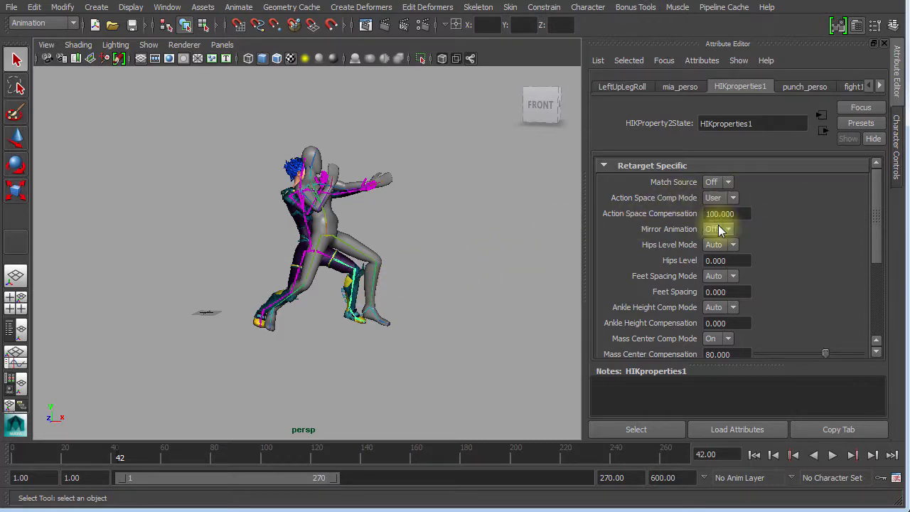
alt+right_drag(373, 325, 532, 325)
alt+middle_drag(532, 325, 493, 308)
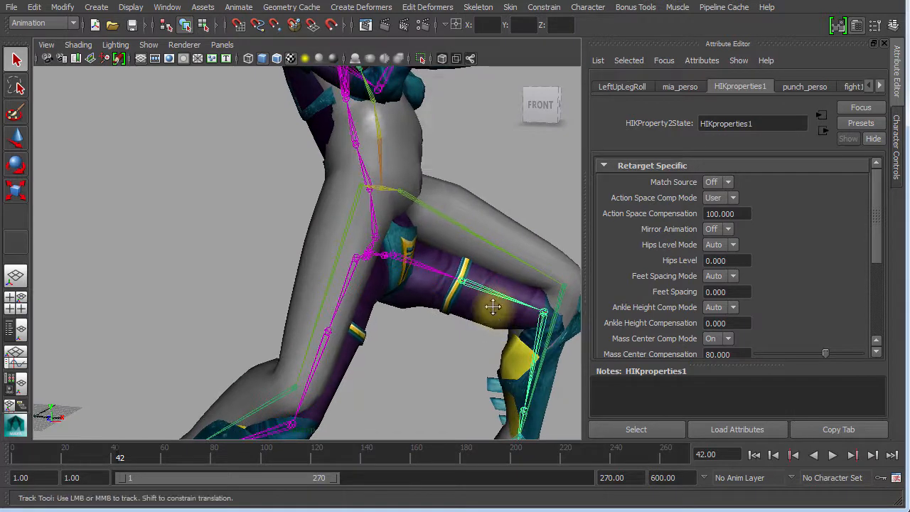
alt+right_drag(493, 308, 644, 217)
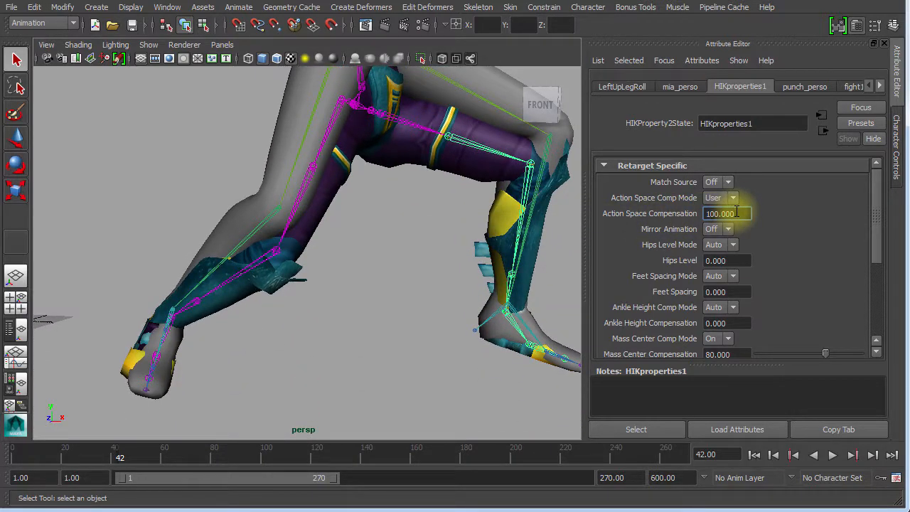
ctrl+drag(733, 212, 653, 212)
alt+right_drag(406, 240, 382, 237)
alt+middle_drag(382, 237, 490, 246)
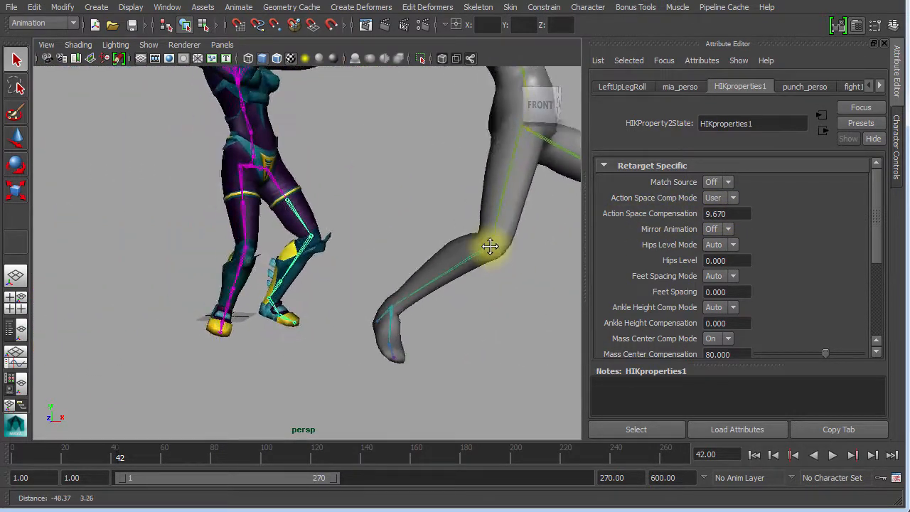
alt+right_drag(490, 247, 230, 295)
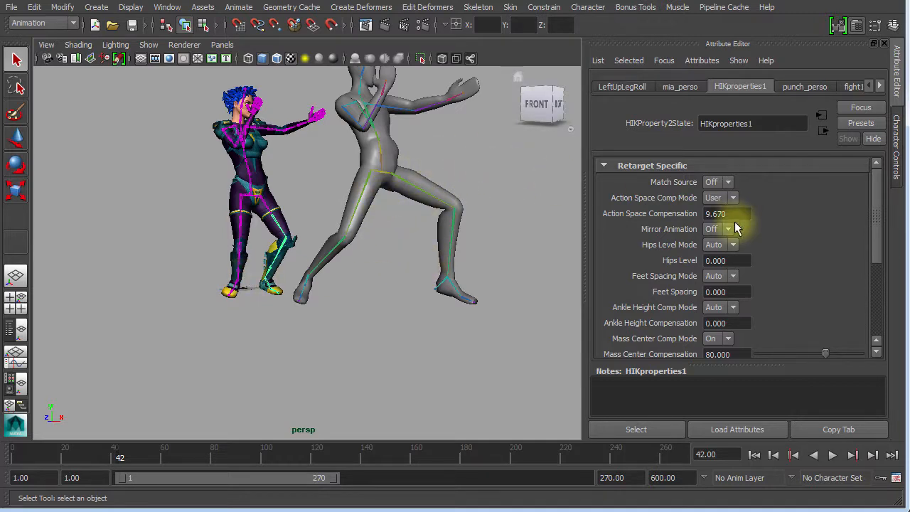
- Raise Action Space Compensation to 20.670 and on to 58.670, and play the animation from frame 1
mouse_move(720, 213)
ctrl+mouse_down()
mouse_move(834, 227)
mouse_move(724, 216)
ctrl+mouse_up()
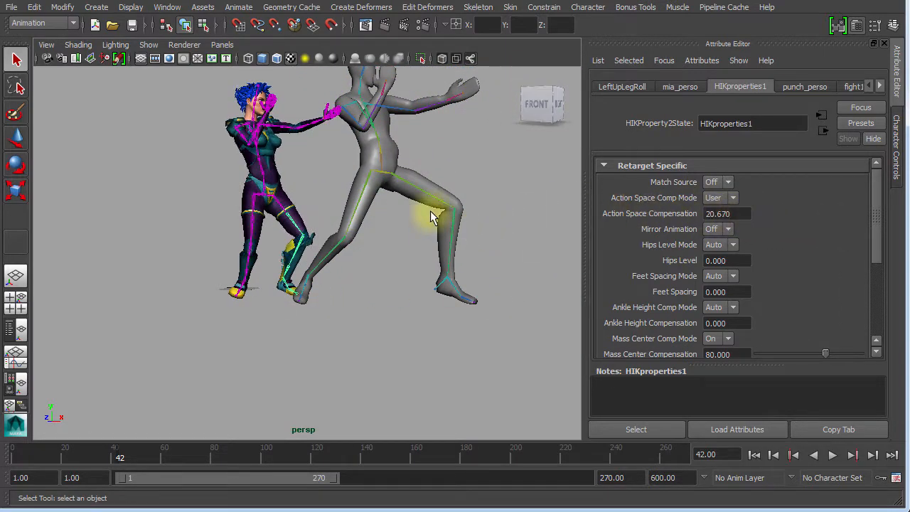
alt+drag(424, 257, 394, 253)
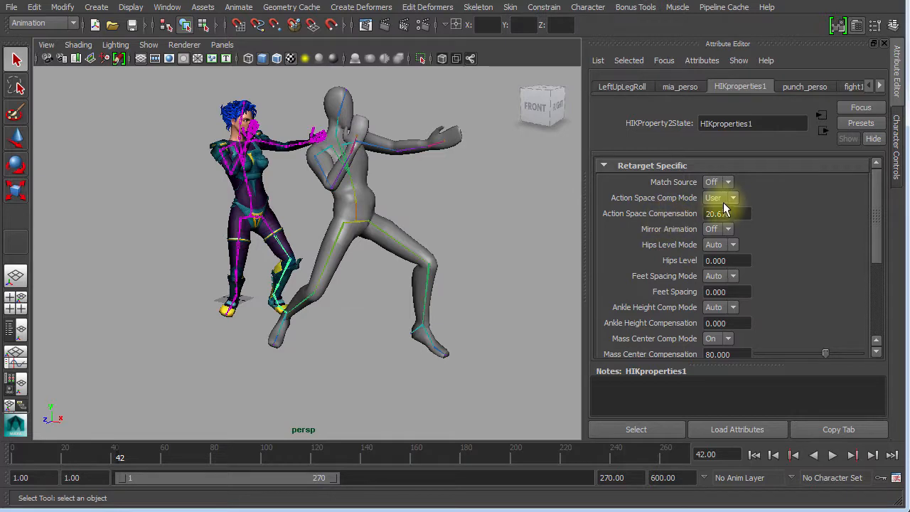
ctrl+drag(716, 219, 563, 270)
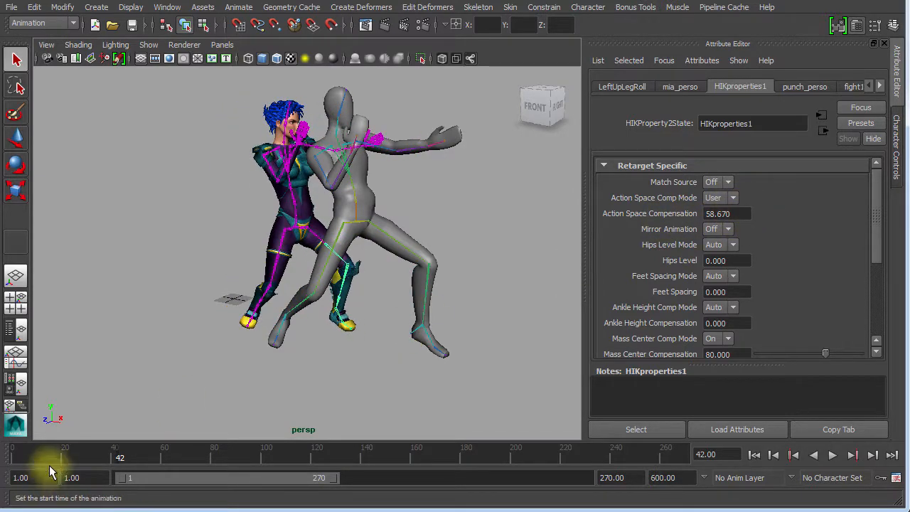
key(alt+v)
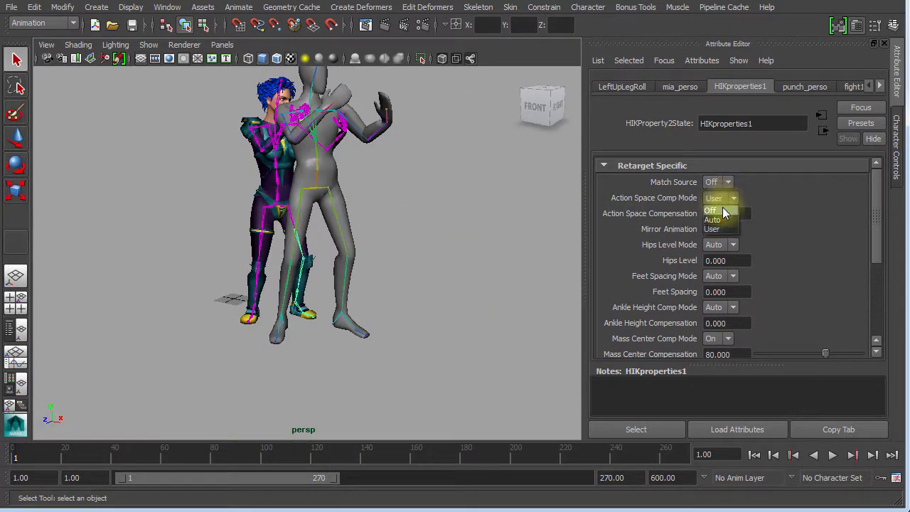
- Set Action Space Comp Mode back to Auto and Action Space Compensation to 100
click(719, 220)
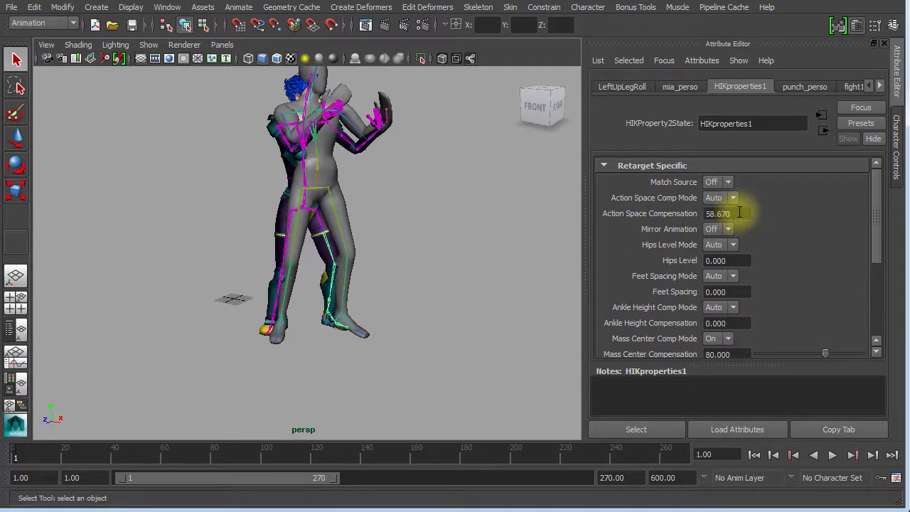
drag(739, 212, 704, 213)
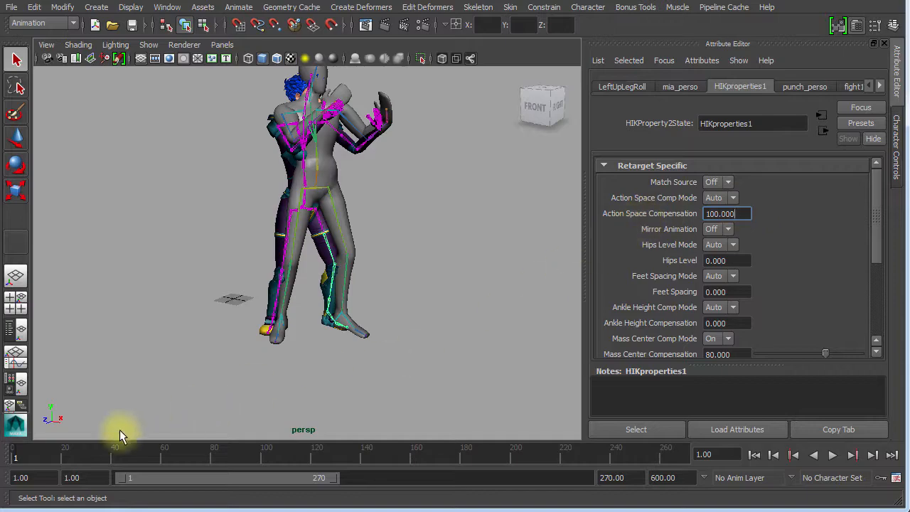
- Turn on Mirror Animation for the retargeted character with the timeline at frame 111
drag(25, 459, 304, 478)
alt+drag(406, 351, 290, 337)
alt+right_drag(290, 338, 362, 323)
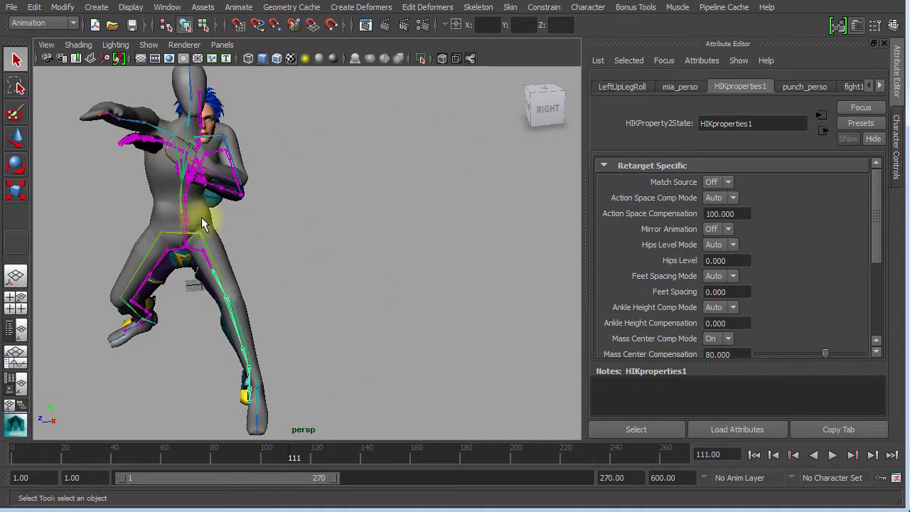
alt+drag(200, 216, 264, 248)
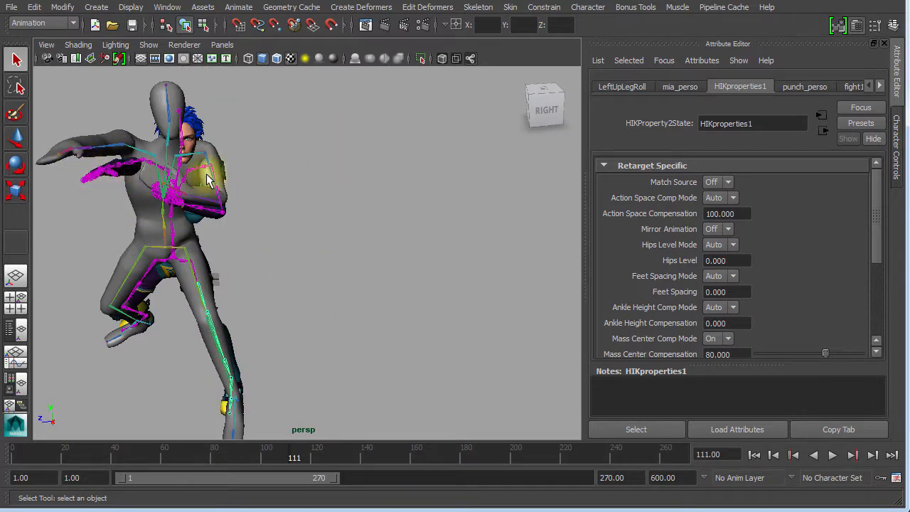
click(720, 232)
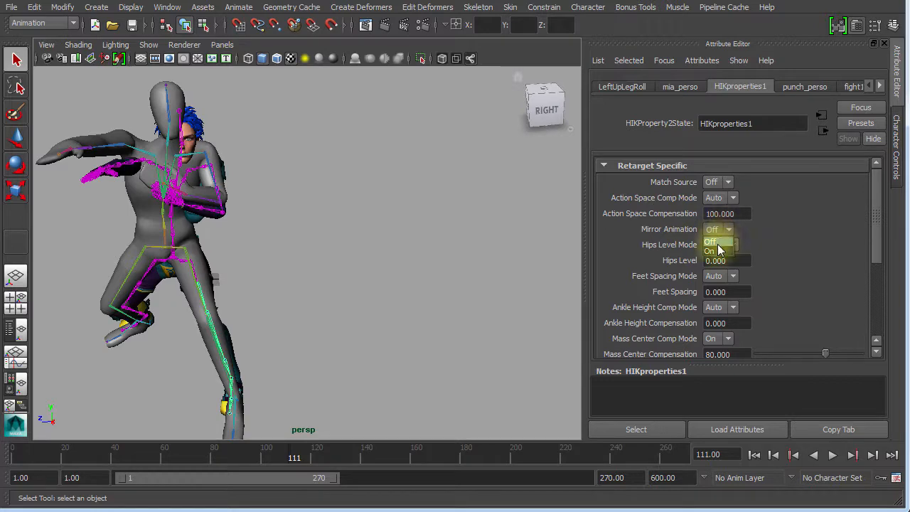
click(715, 251)
alt+drag(376, 246, 356, 203)
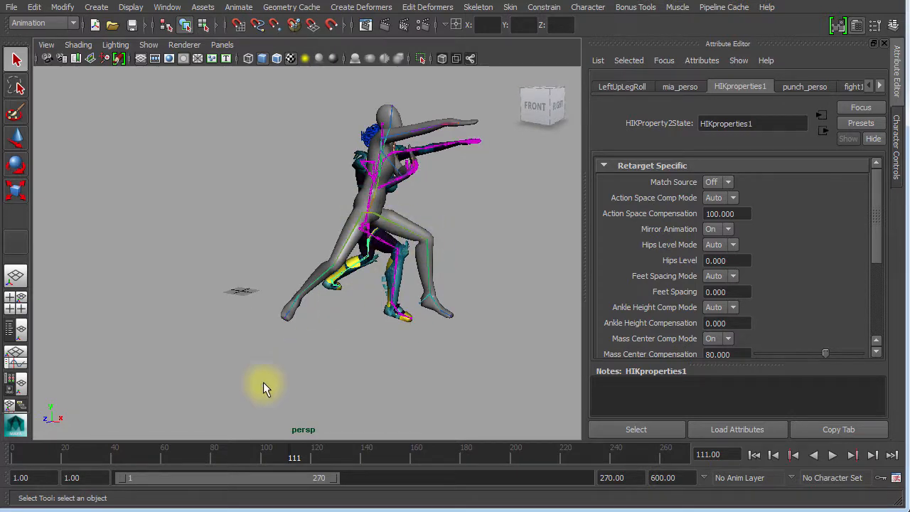
- Scrub the timeline to frames 40 and 56 to compare the mirrored character with its source
drag(261, 447, 111, 432)
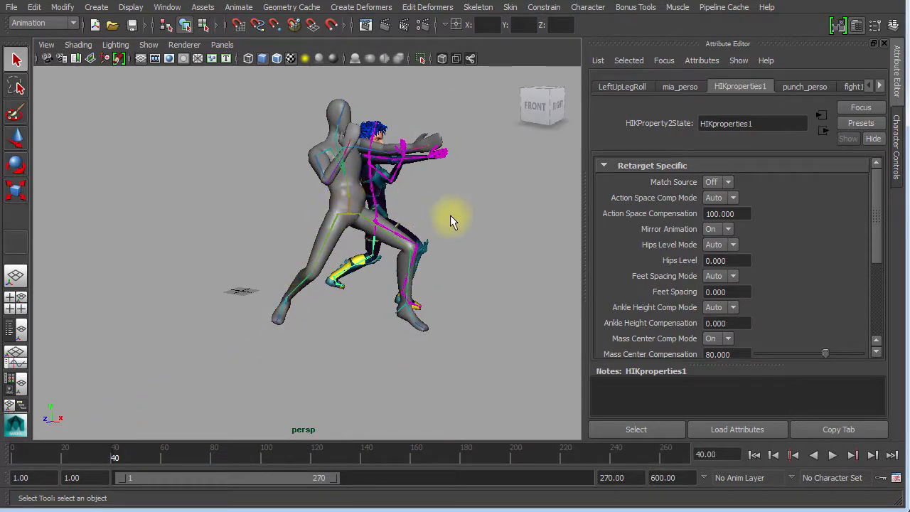
alt+drag(451, 214, 294, 364)
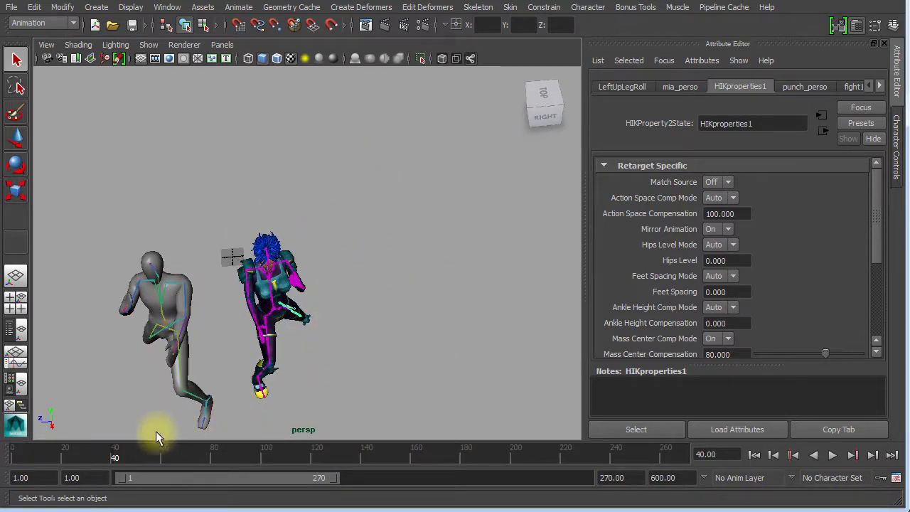
mouse_move(159, 448)
mouse_down()
mouse_move(280, 455)
mouse_move(405, 483)
mouse_move(155, 447)
mouse_up()
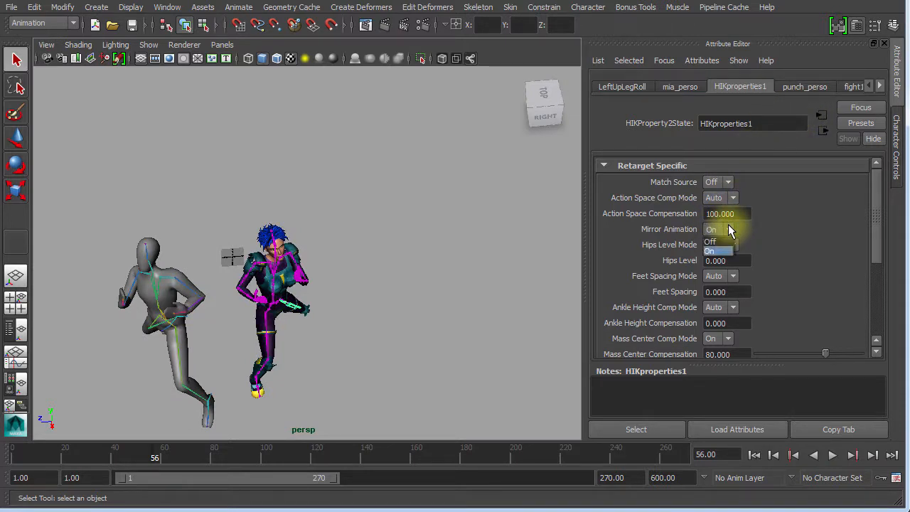
- Turn off Mirror Animation and set Hips Level Mode to User for the retargeted character
click(720, 242)
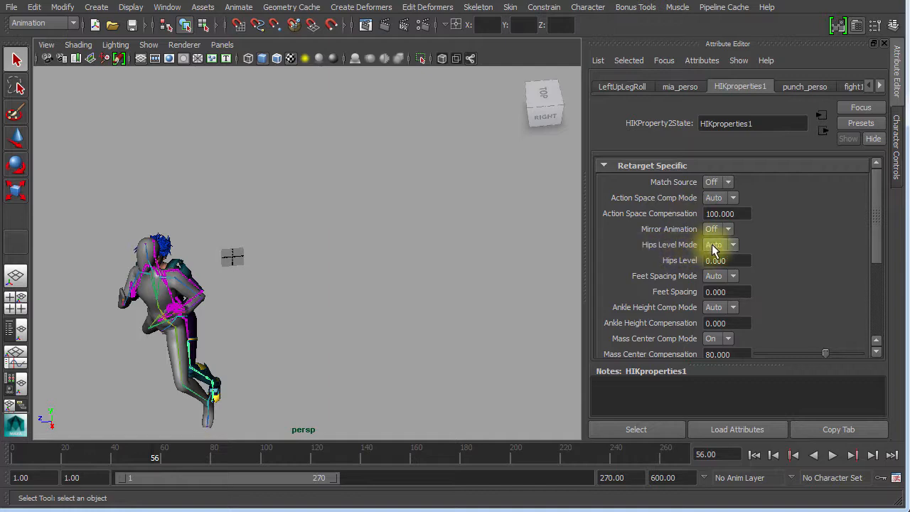
alt+drag(441, 283, 505, 229)
scroll(478, 229, up, 5)
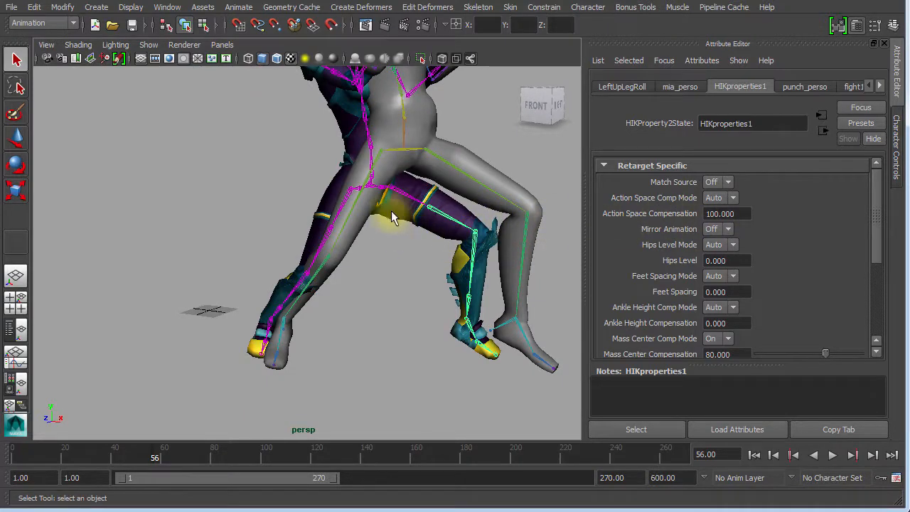
alt+drag(445, 253, 369, 239)
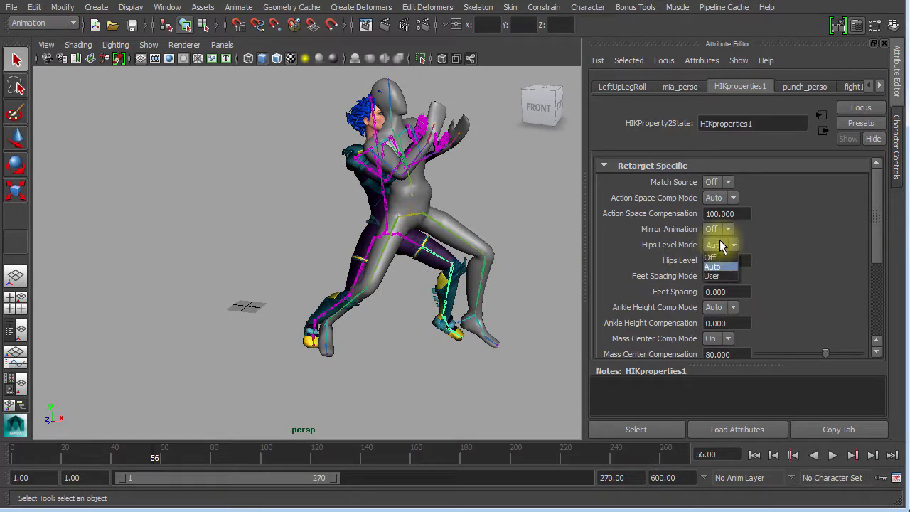
click(719, 278)
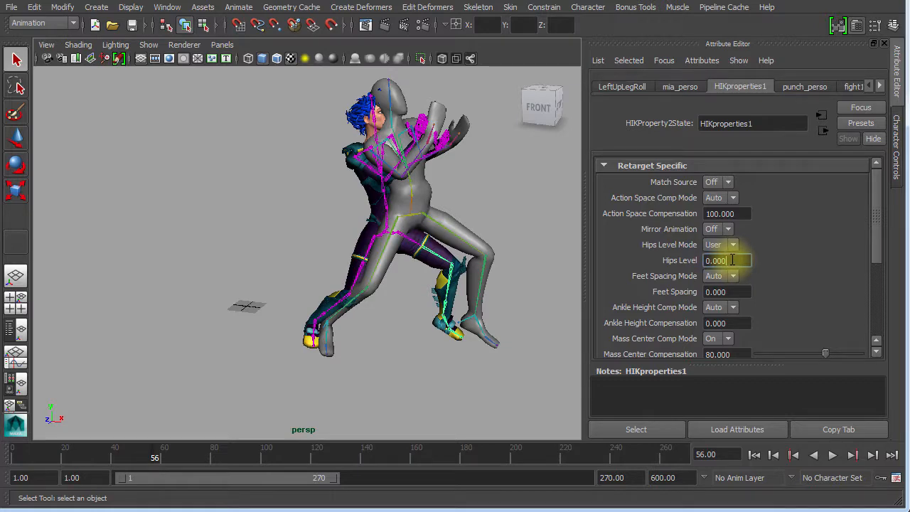
- Lower Hips Level to -33 at frame 87, and play and scrub the animation back to frame 2 to check the crouch
mouse_move(108, 447)
mouse_down()
mouse_move(257, 467)
mouse_move(233, 467)
mouse_up()
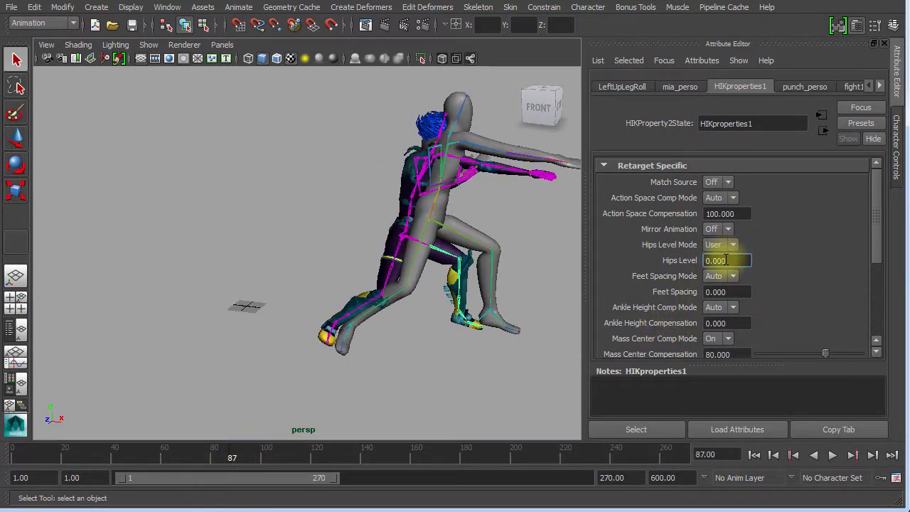
ctrl+drag(733, 260, 662, 264)
alt+drag(441, 256, 473, 252)
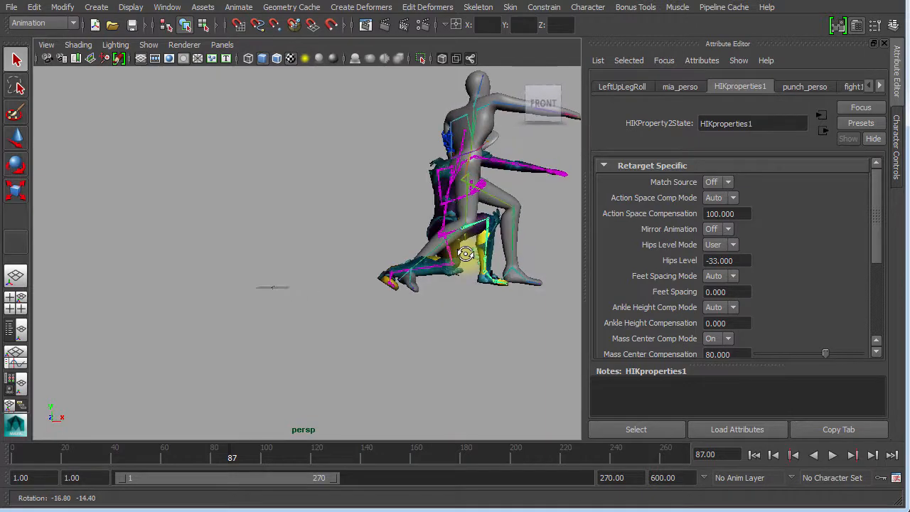
click(833, 455)
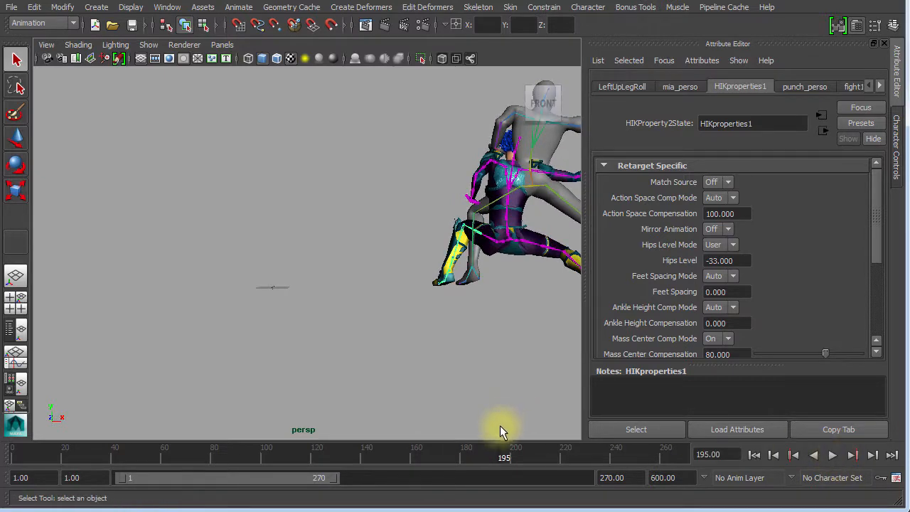
drag(370, 451, 189, 452)
drag(67, 451, 16, 451)
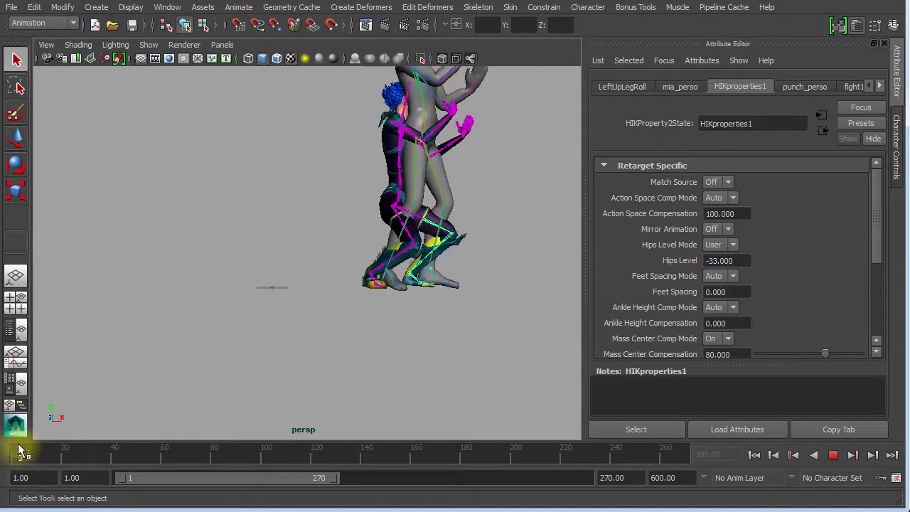
- Raise Hips Level to 19 and scrub the timeline to frame 31 to compare the legs with the source
alt+drag(412, 235, 399, 249)
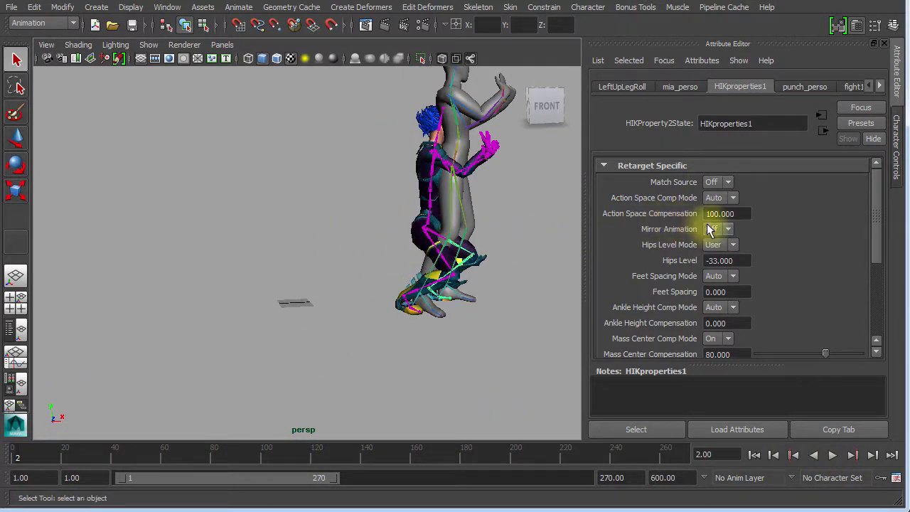
ctrl+drag(722, 264, 759, 274)
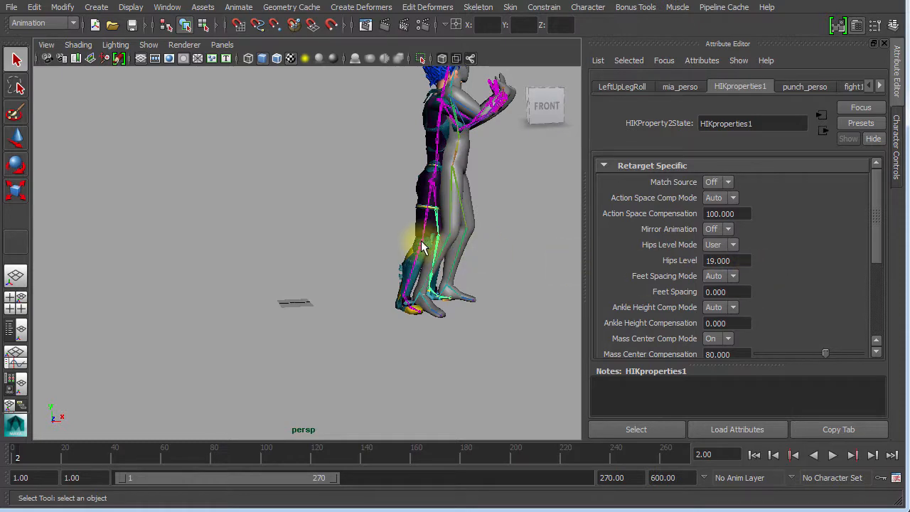
alt+middle_drag(424, 245, 332, 281)
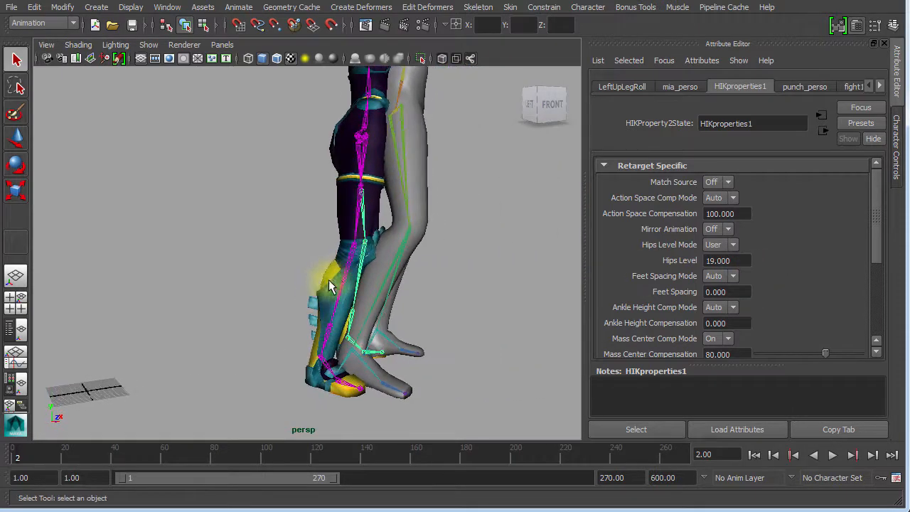
drag(99, 456, 375, 484)
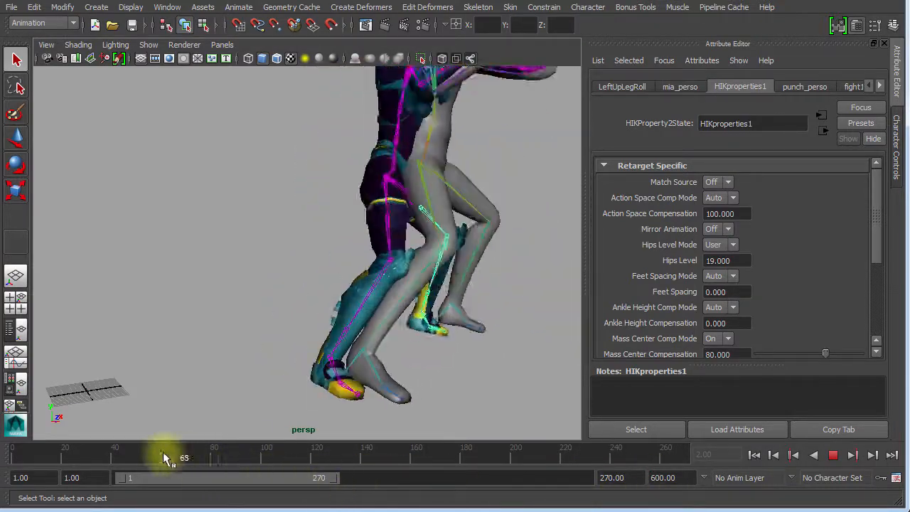
drag(173, 457, 92, 431)
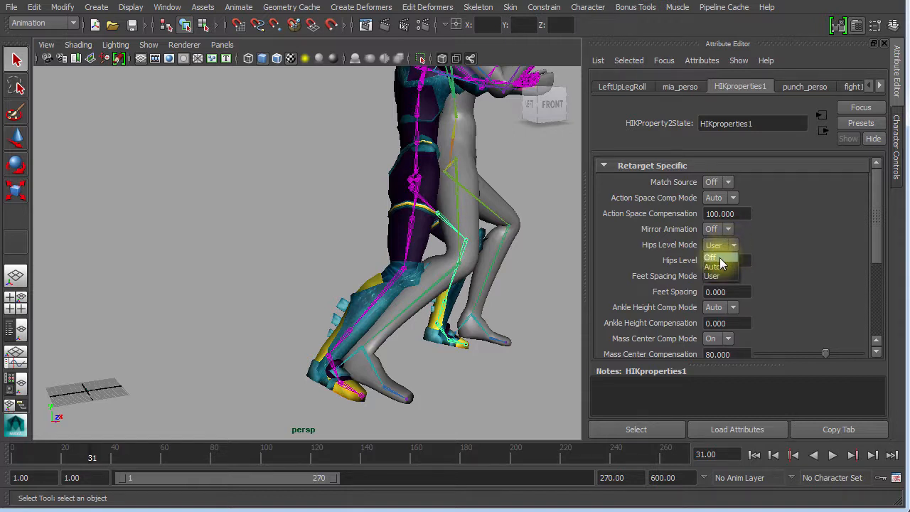
- Set Hips Level Mode back to Auto, and test Feet Spacing Mode User with Feet Spacing at -62
click(715, 267)
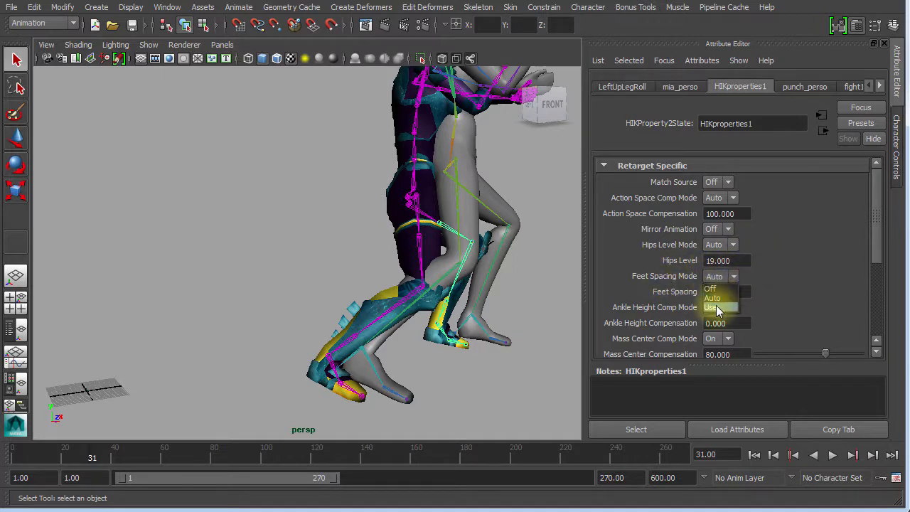
click(717, 308)
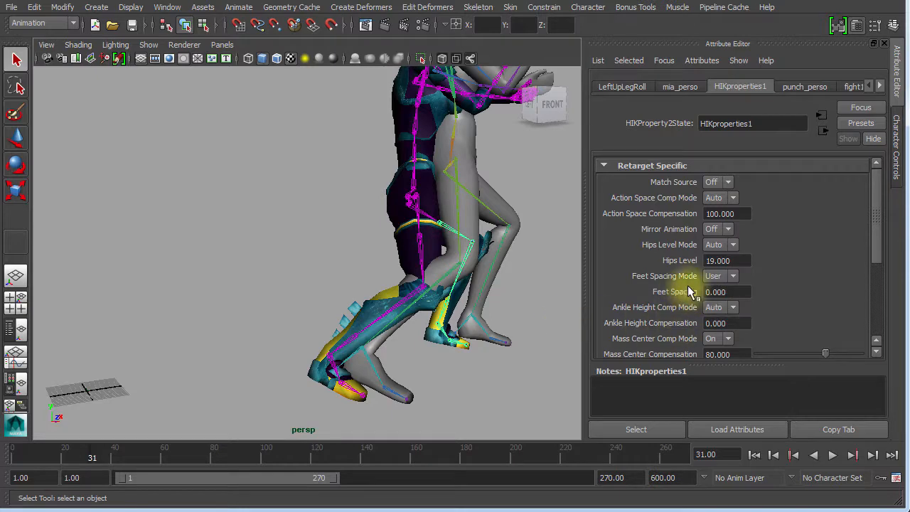
click(715, 291)
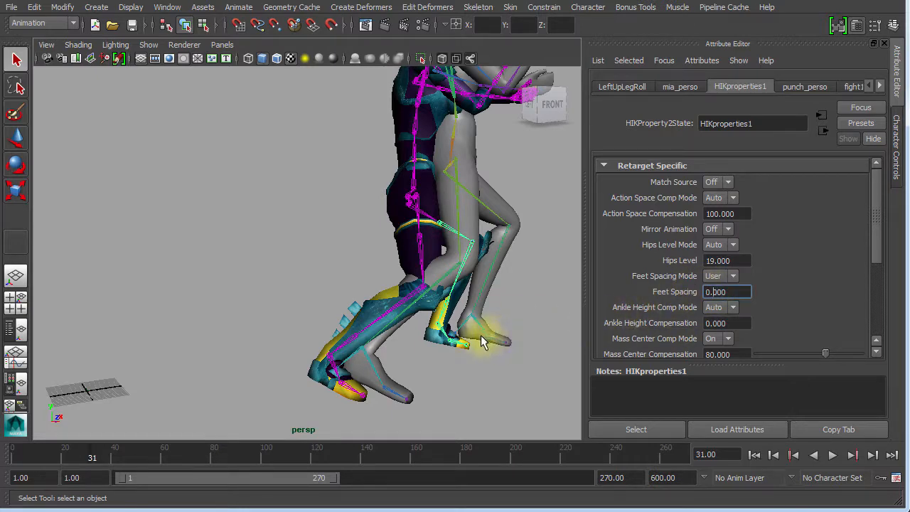
key(Return)
ctrl+drag(718, 295, 675, 306)
alt+drag(413, 300, 328, 294)
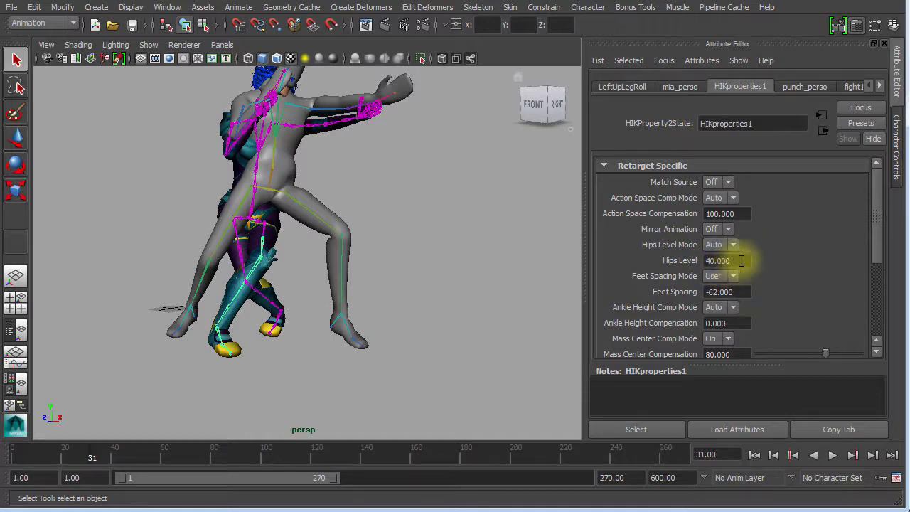
- Raise Feet Spacing to -45 and on to -35, and play the animation to check the stance
mouse_move(720, 292)
ctrl+mouse_down()
mouse_move(764, 294)
mouse_move(712, 299)
mouse_move(756, 299)
mouse_move(720, 294)
mouse_move(733, 295)
ctrl+mouse_up()
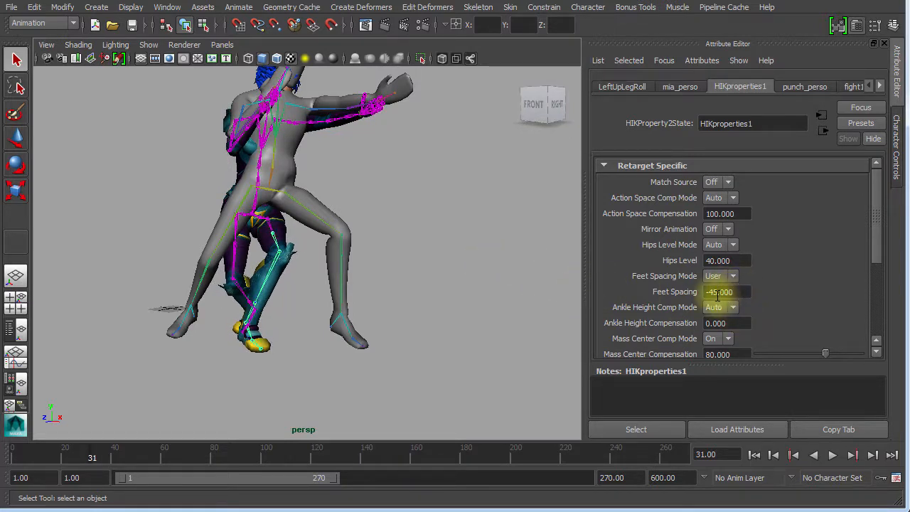
ctrl+drag(718, 297, 725, 297)
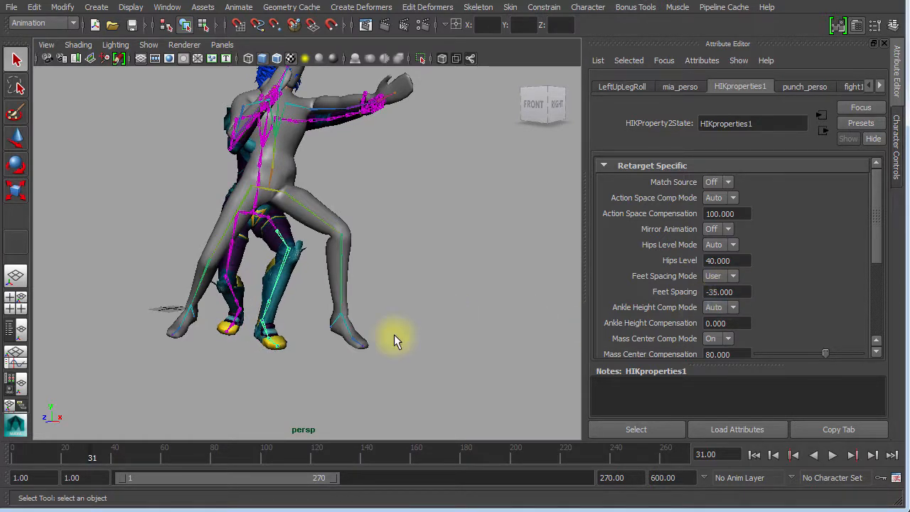
key(alt+v)
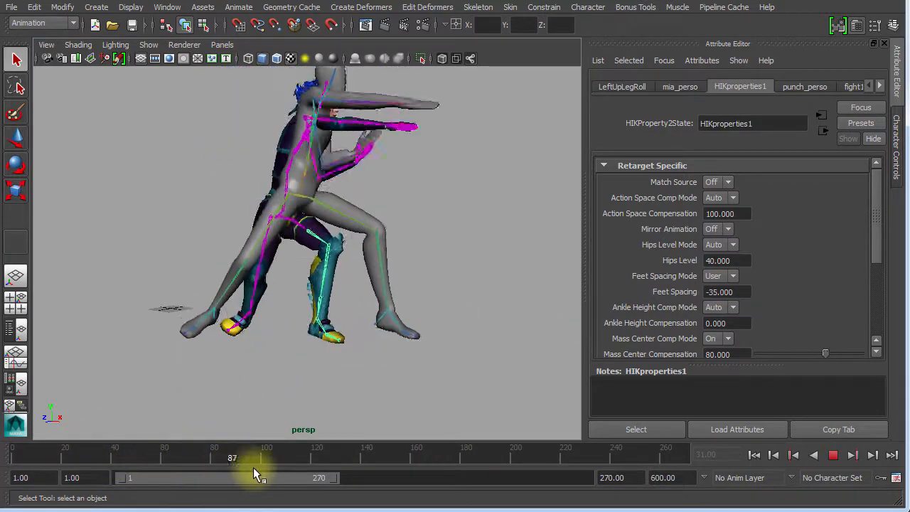
key(alt+v)
- Set Feet Spacing Mode back to Auto at frame 1 and scrub the timeline to frame 112
key(alt+shift+v)
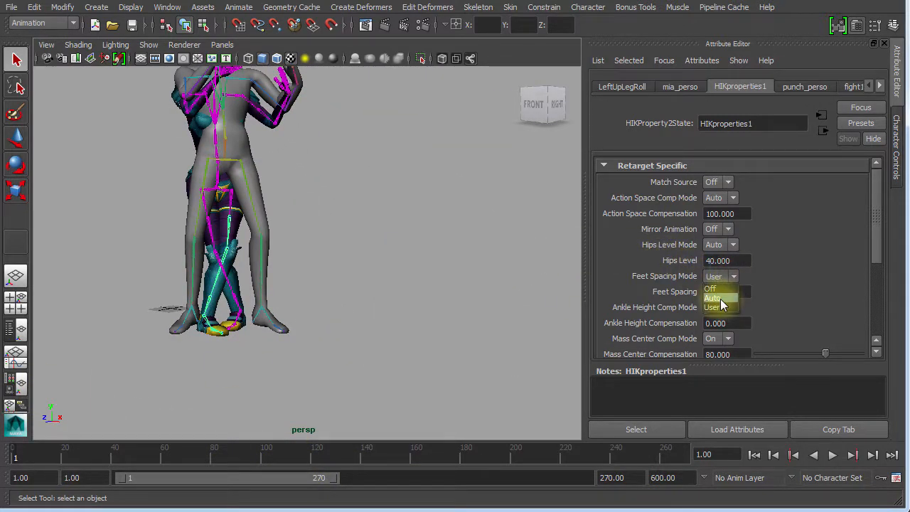
click(722, 299)
mouse_move(284, 464)
mouse_down()
mouse_move(203, 453)
mouse_move(296, 456)
mouse_up()
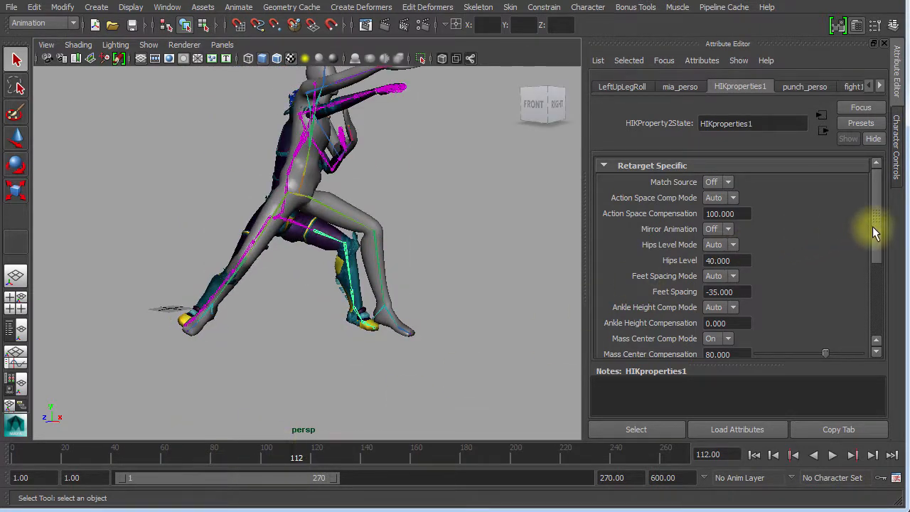
- Look through the remaining Retarget Specific attributes, collapse that section and expand the Solving section
drag(873, 226, 873, 275)
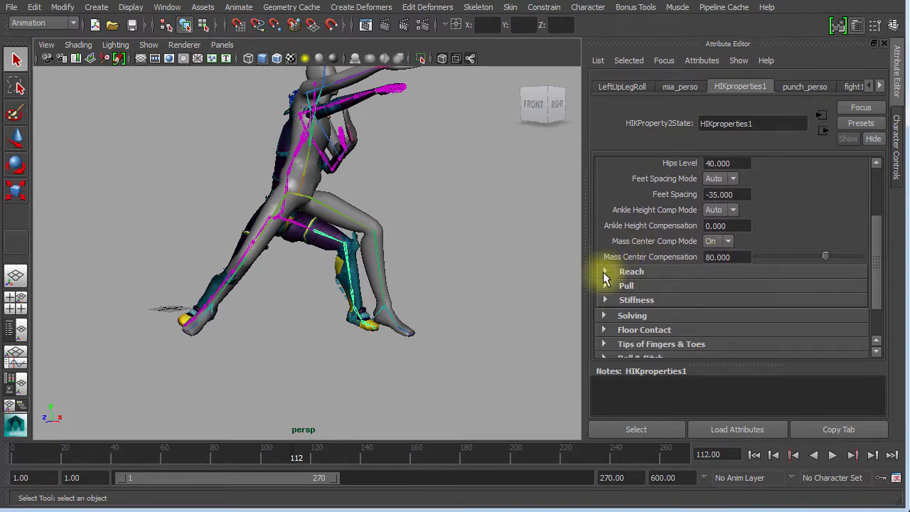
drag(880, 244, 879, 191)
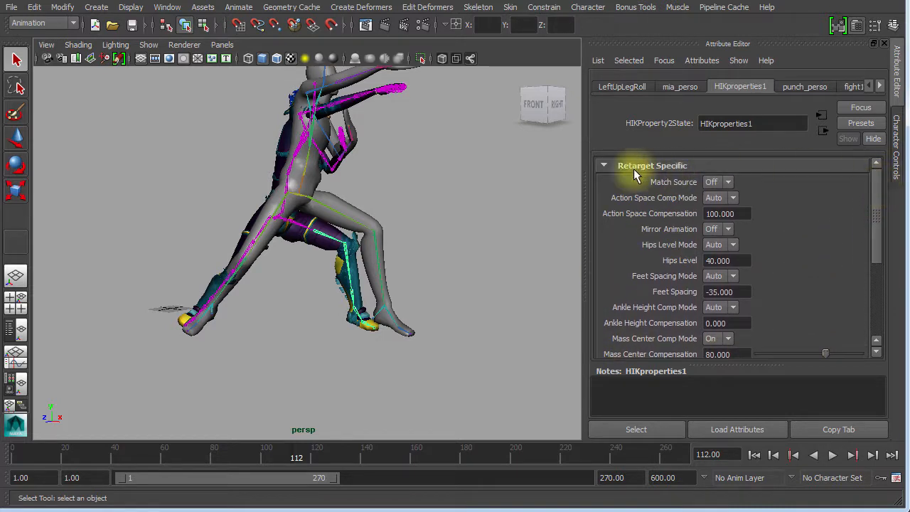
click(605, 165)
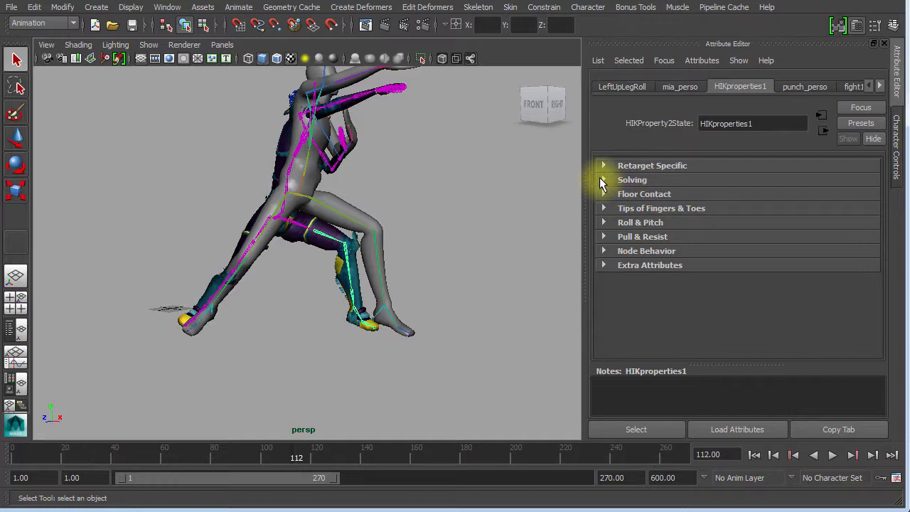
click(603, 180)
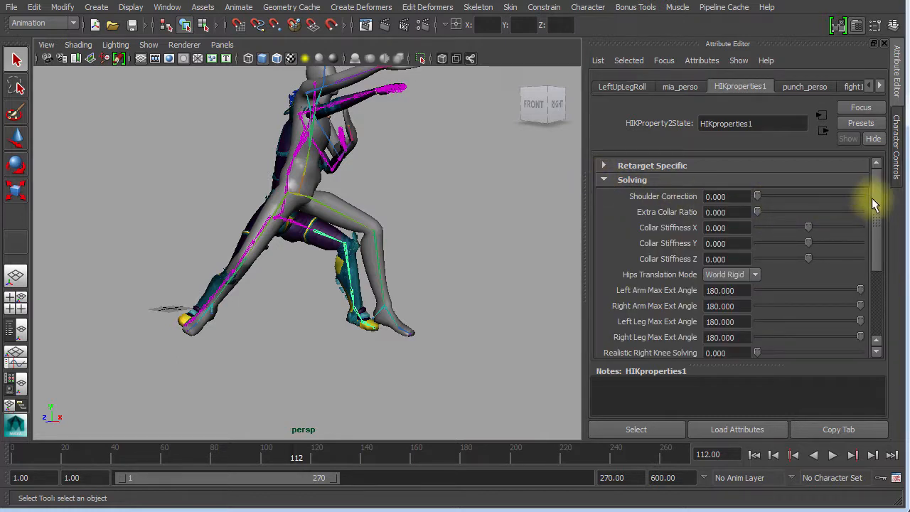
mouse_move(872, 198)
mouse_down()
mouse_move(880, 258)
mouse_move(877, 193)
mouse_up()
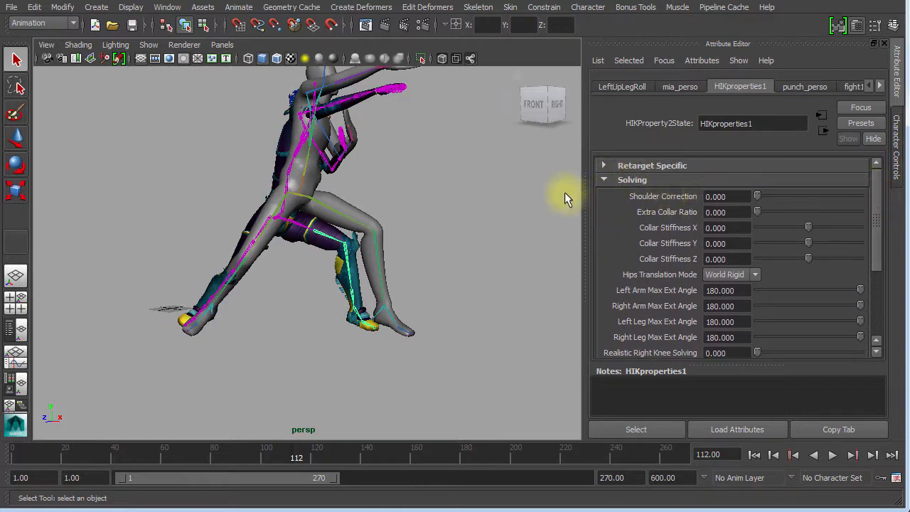
- Turn off the X-ray joint display in a close view of the characters' shoulders
alt+drag(313, 189, 331, 270)
alt+right_drag(331, 270, 412, 258)
alt+middle_drag(413, 258, 317, 260)
scroll(384, 244, down, 3)
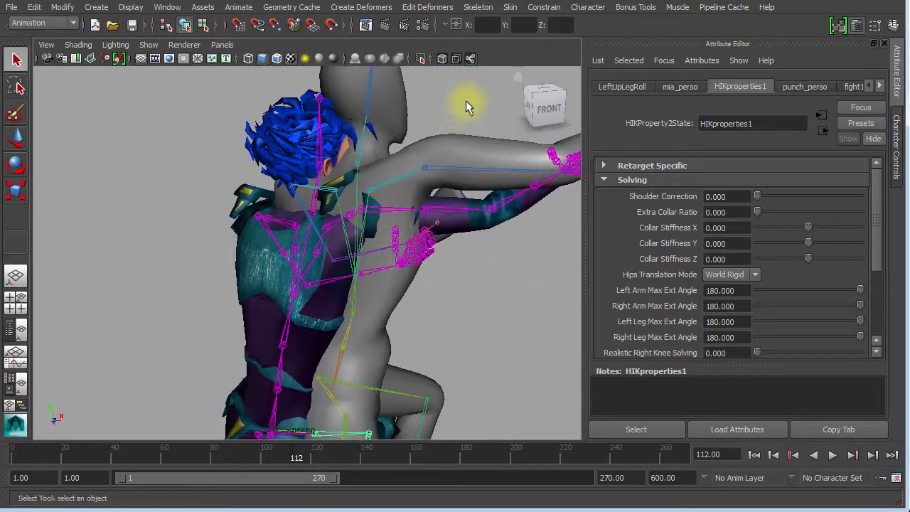
click(471, 58)
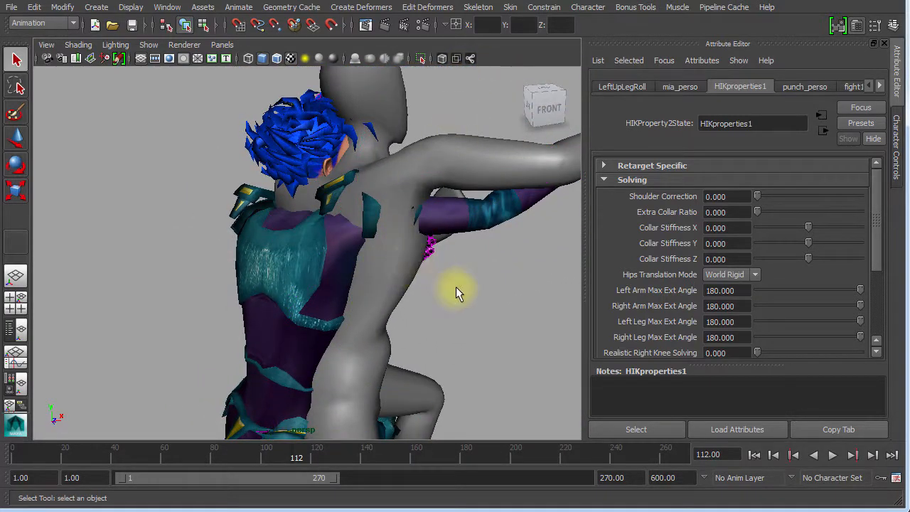
- Show the Outliner beside the perspective view, hide the fight1_skin mesh by setting its Visibility to off, and return to its attributes
alt+right_drag(456, 287, 239, 294)
click(20, 331)
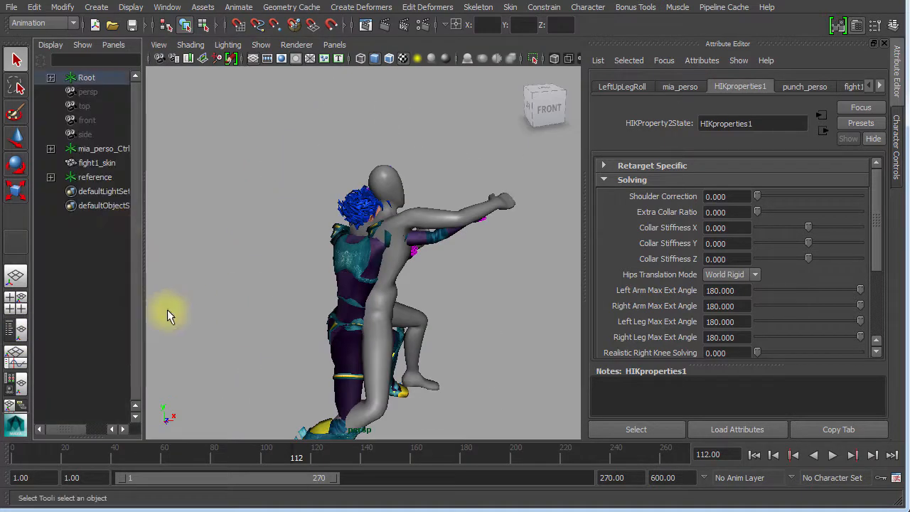
click(92, 177)
click(107, 163)
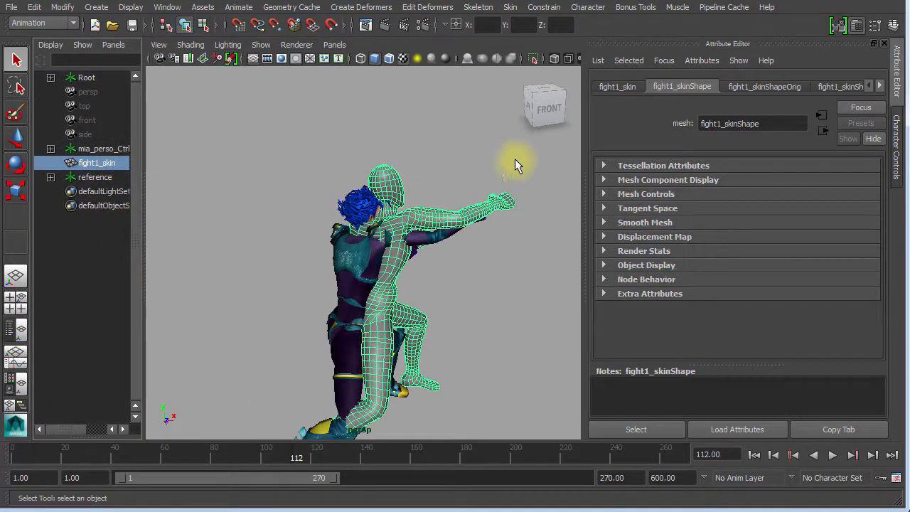
click(900, 139)
click(896, 84)
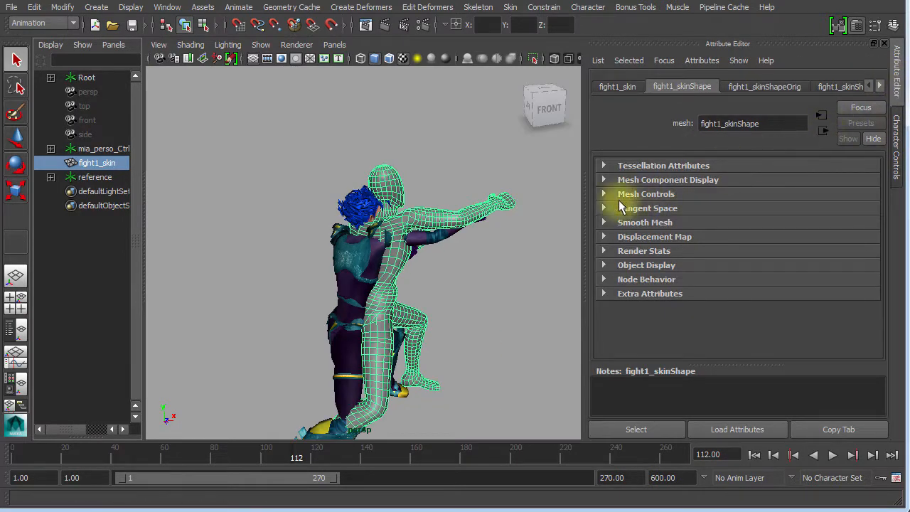
click(893, 25)
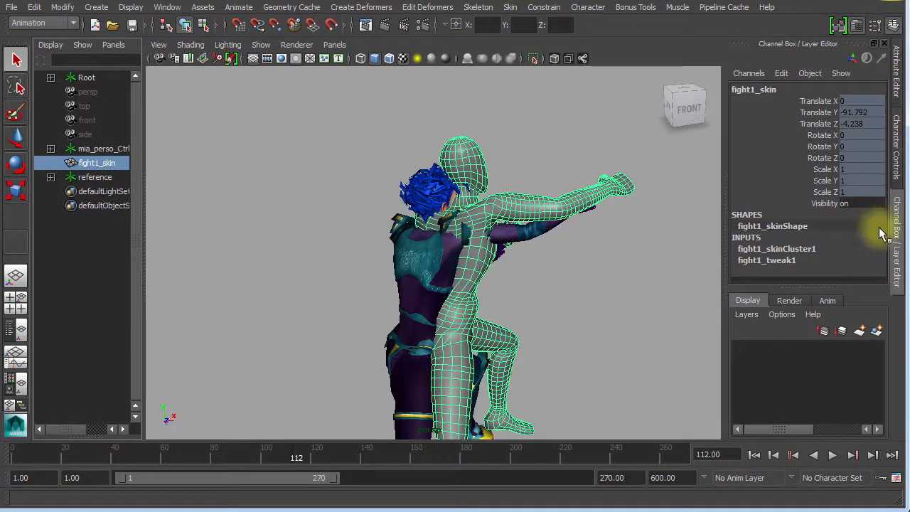
click(866, 199)
text(0)
key(Return)
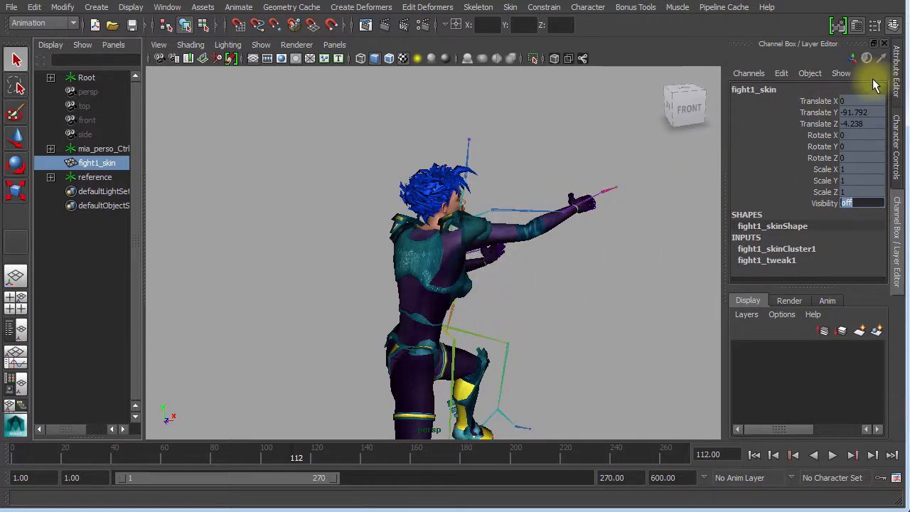
click(897, 71)
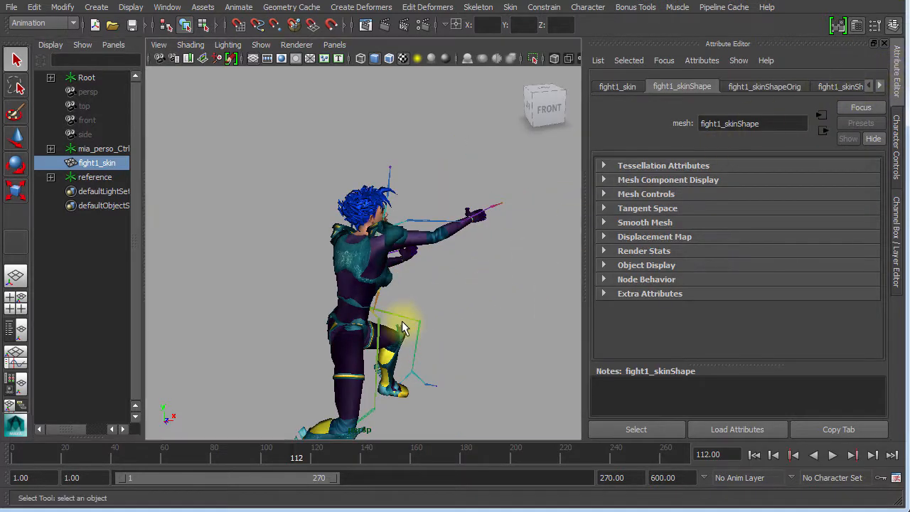
- Turn the X-ray joint display back on and select the character's RightArmRoll joint to bring up HIKproperties1
alt+drag(405, 325, 502, 194)
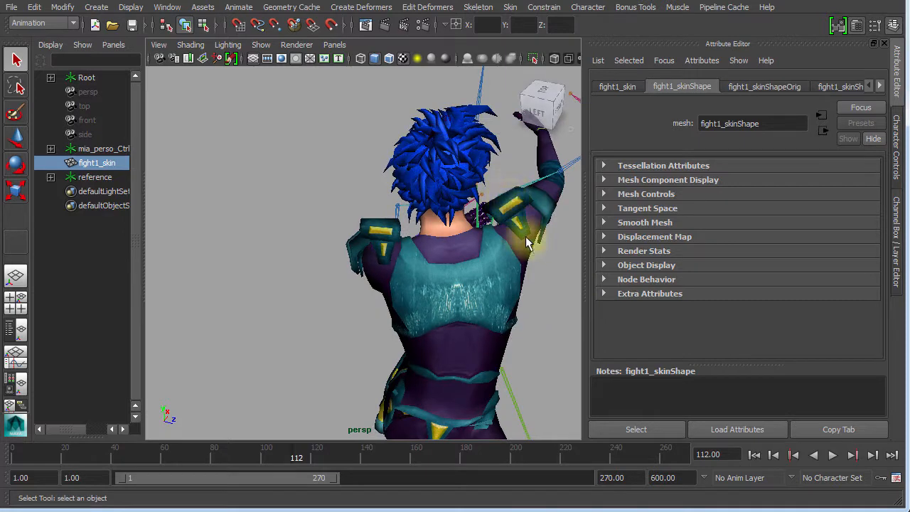
alt+drag(525, 236, 416, 219)
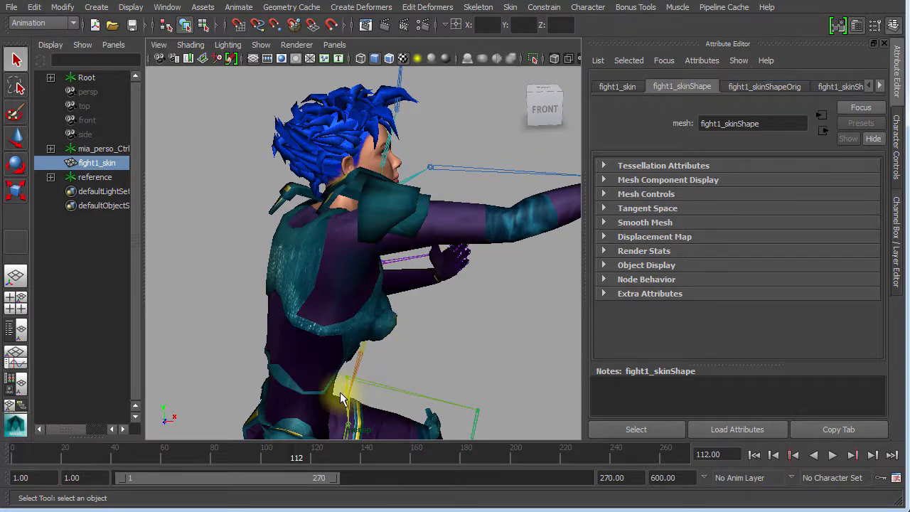
click(313, 360)
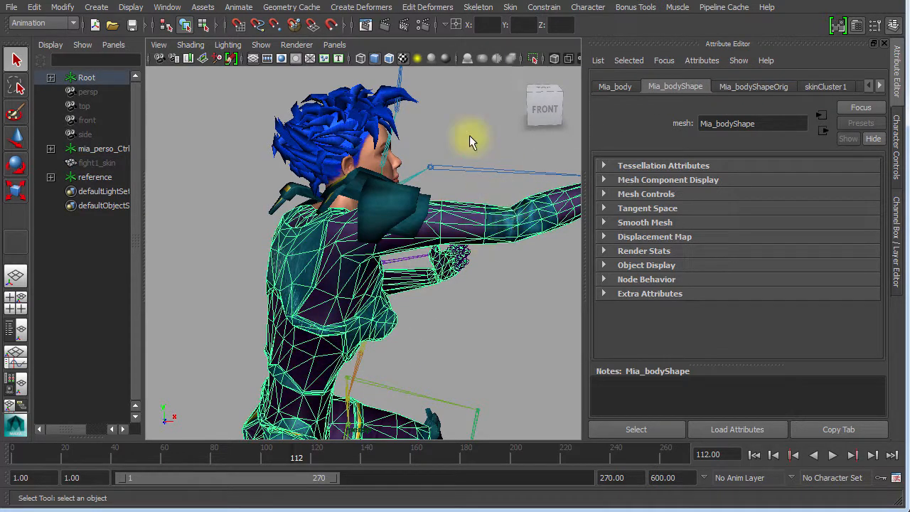
click(578, 57)
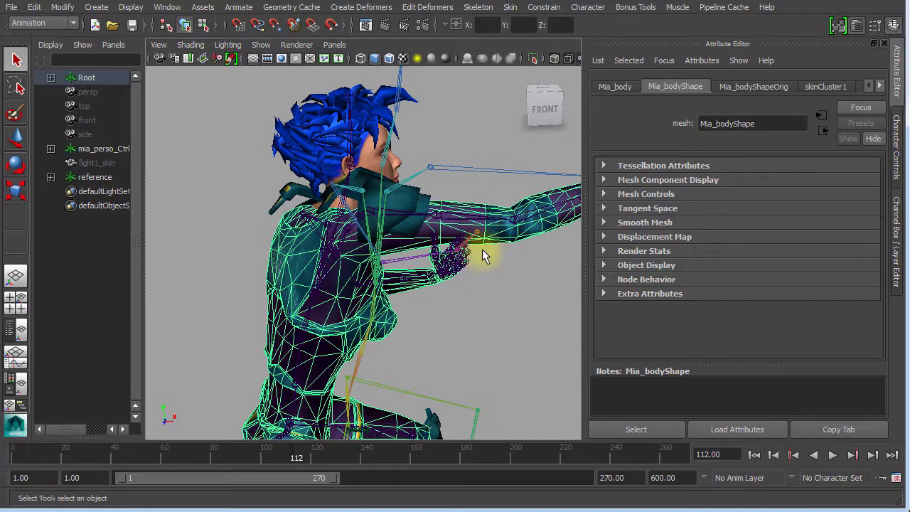
alt+drag(485, 273, 501, 285)
click(494, 204)
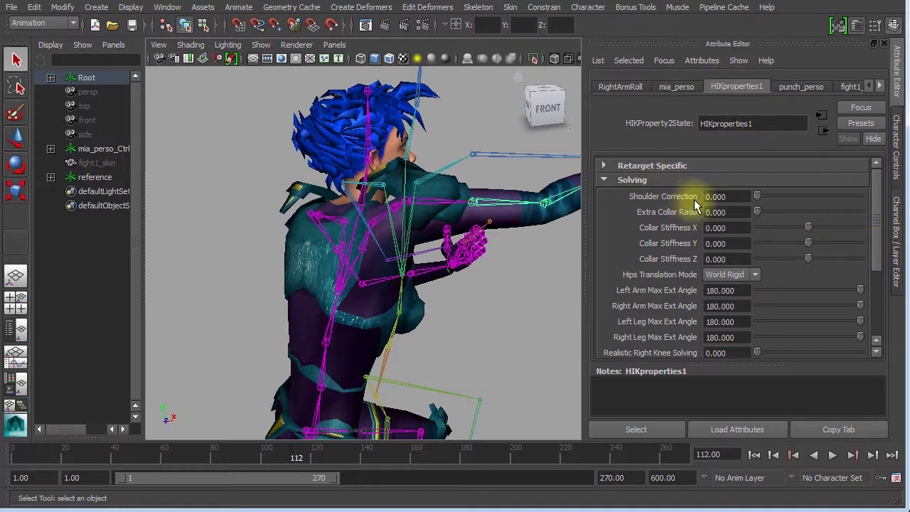
- Set Shoulder Correction to 1 and examine its effect on the character's shoulders from the side and back
alt+right_drag(418, 302, 463, 300)
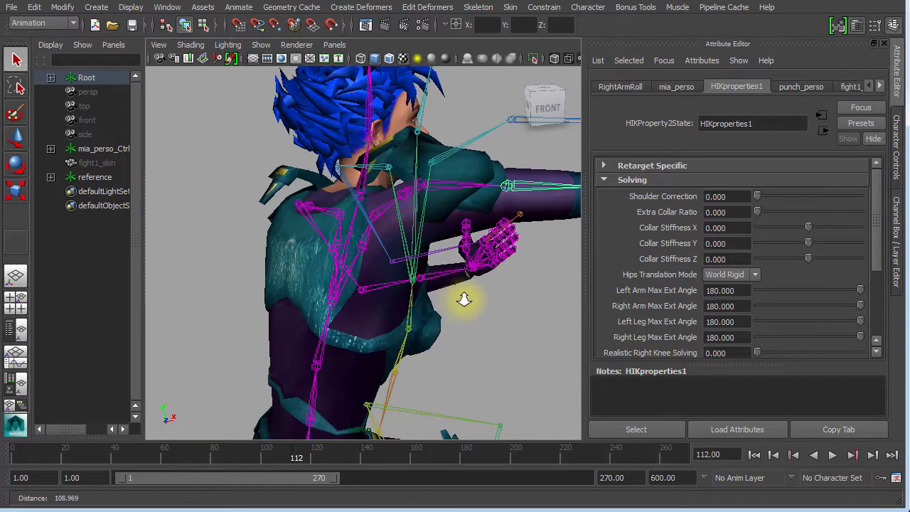
alt+drag(427, 291, 337, 280)
drag(757, 196, 793, 196)
drag(754, 231, 896, 237)
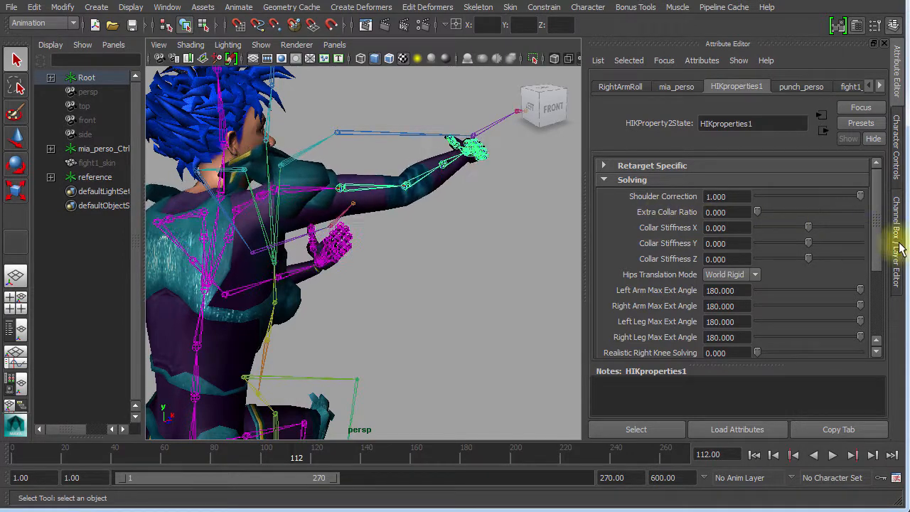
alt+right_drag(473, 260, 334, 252)
alt+drag(334, 253, 376, 247)
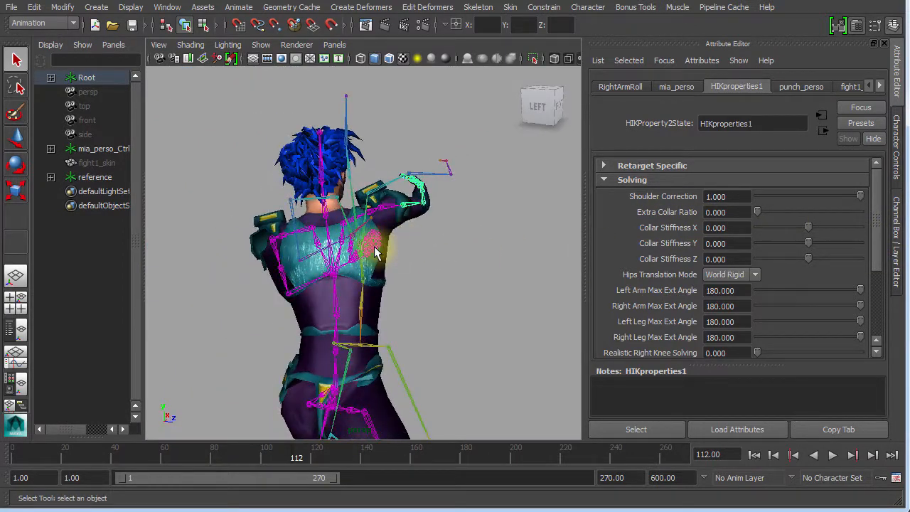
alt+right_drag(376, 247, 455, 247)
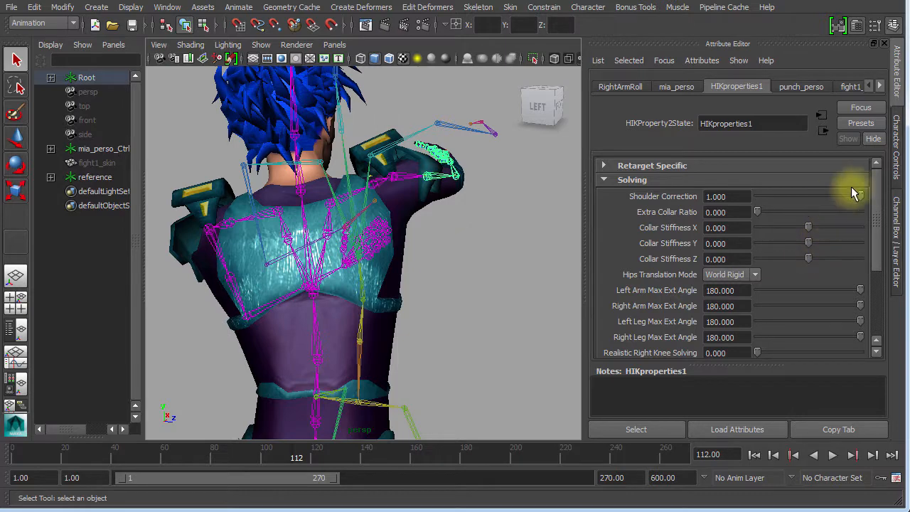
- Return Shoulder Correction to 0 and scrub the timeline to frame 123
drag(863, 196, 710, 228)
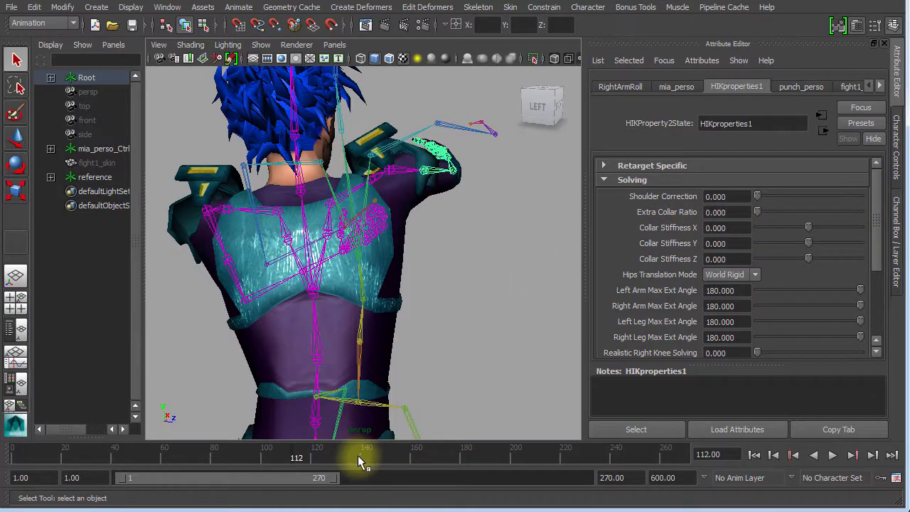
drag(358, 456, 324, 455)
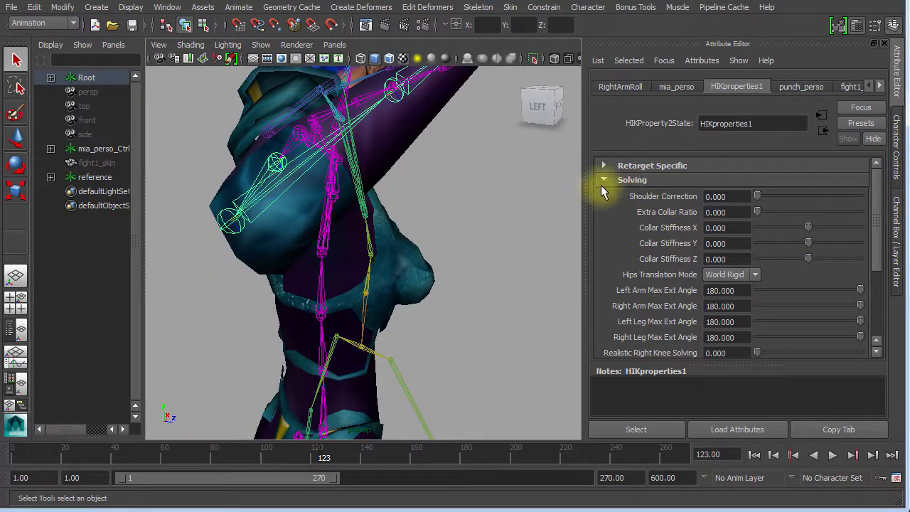
- Collapse the Solving section, expand Retarget Specific and its Reach group, and look through the reach values for each body part
click(604, 181)
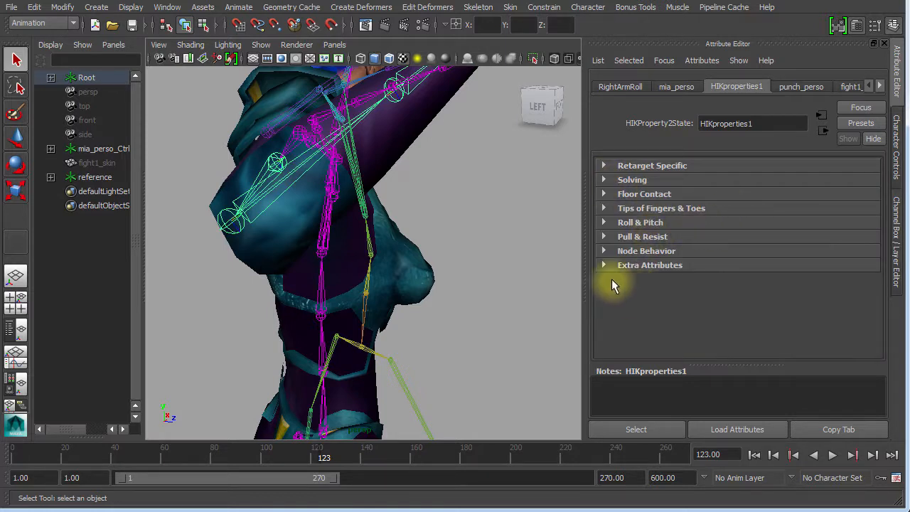
click(604, 165)
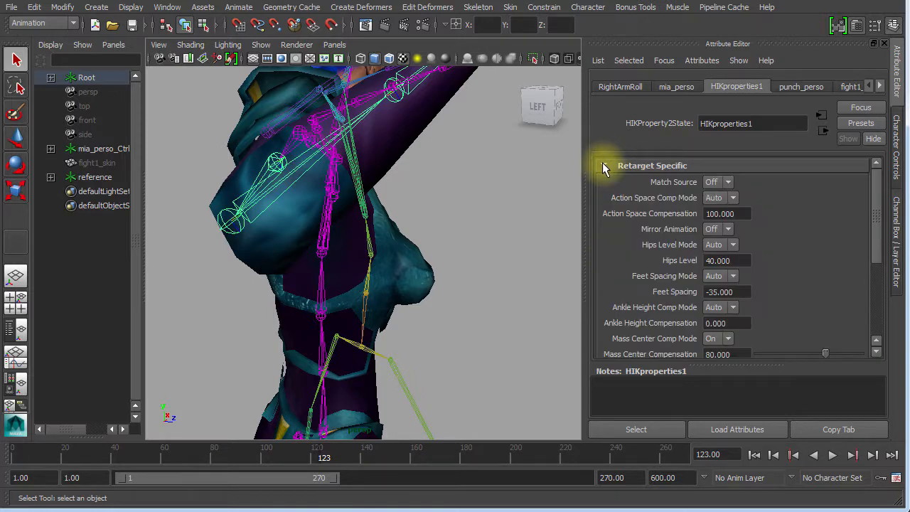
drag(881, 205, 868, 271)
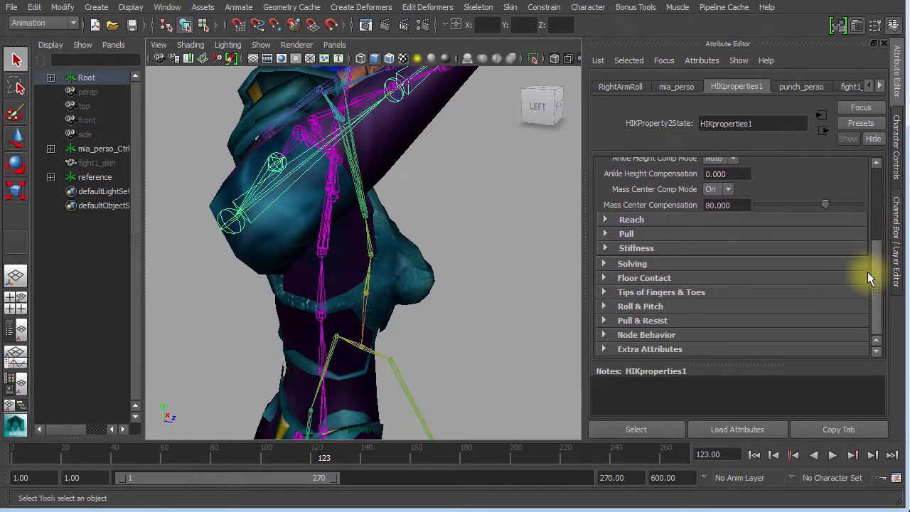
click(606, 220)
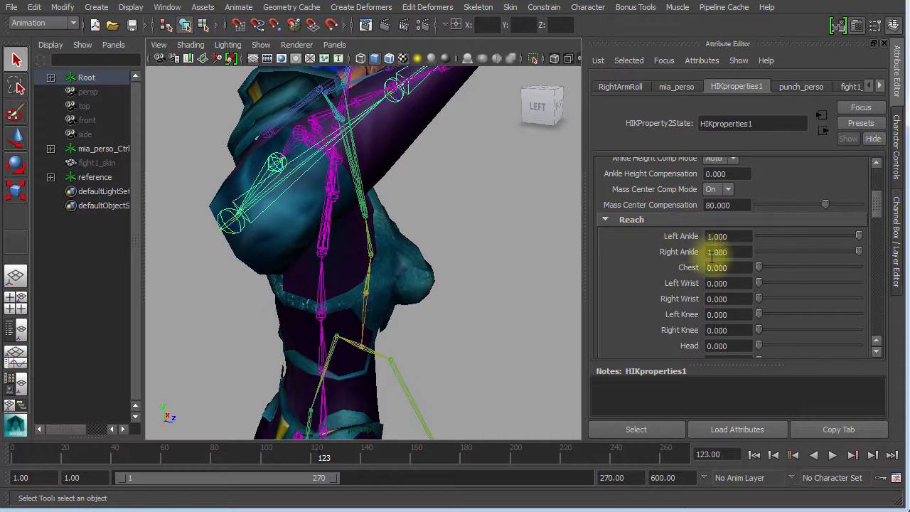
scroll(878, 206, down, 4)
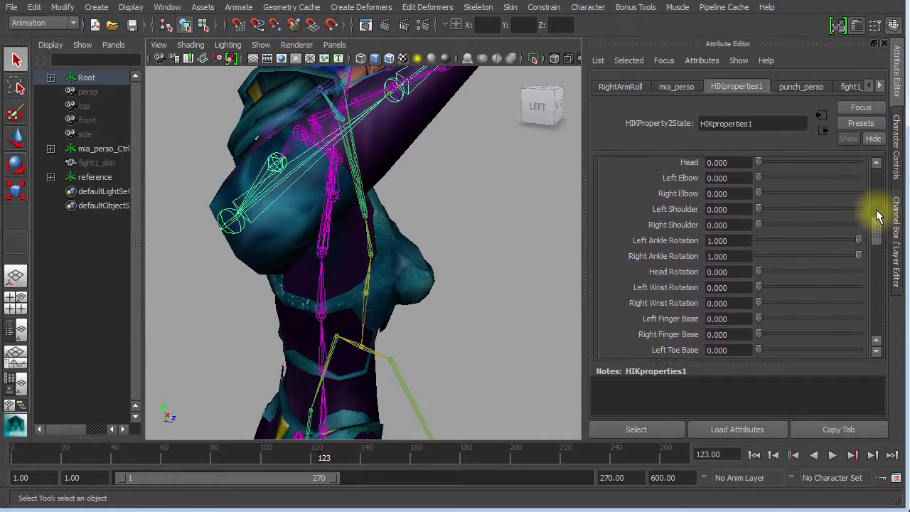
drag(879, 216, 772, 206)
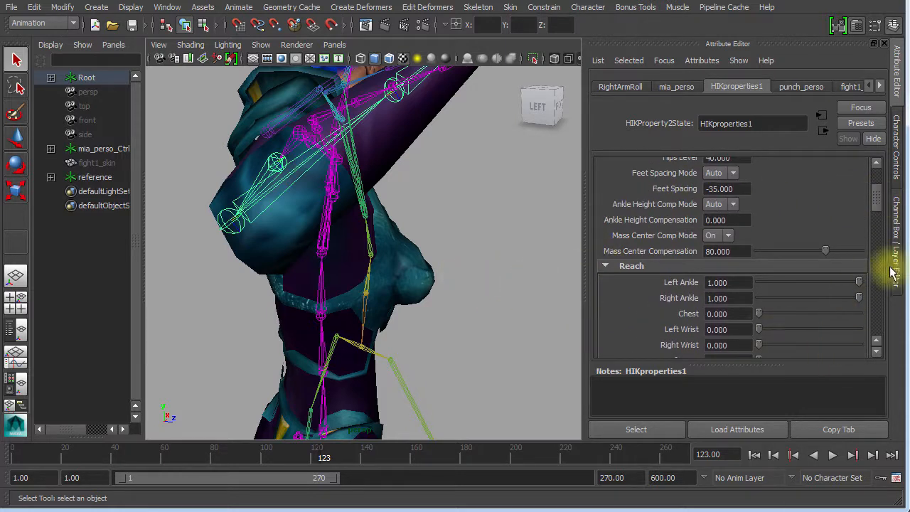
scroll(882, 206, down, 3)
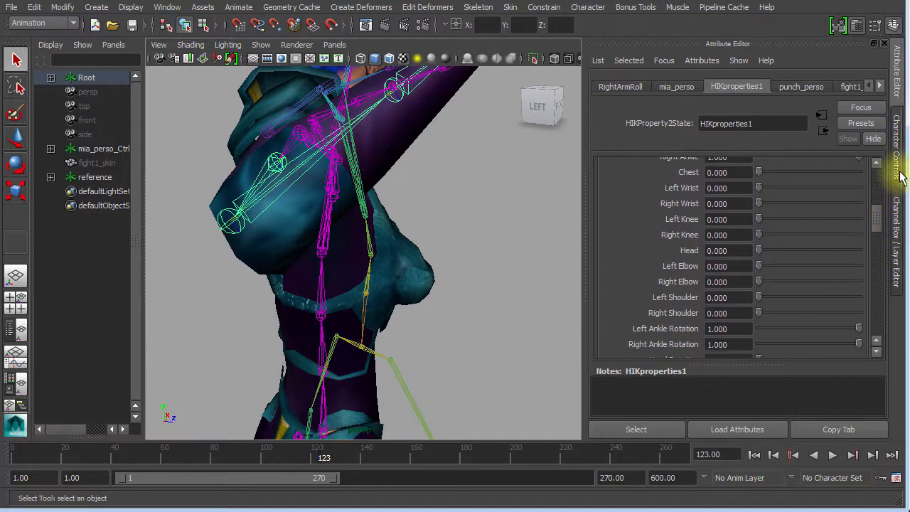
- Bring up the Character Controls figure and select an elbow effector, with the whole character framed from the front
click(897, 149)
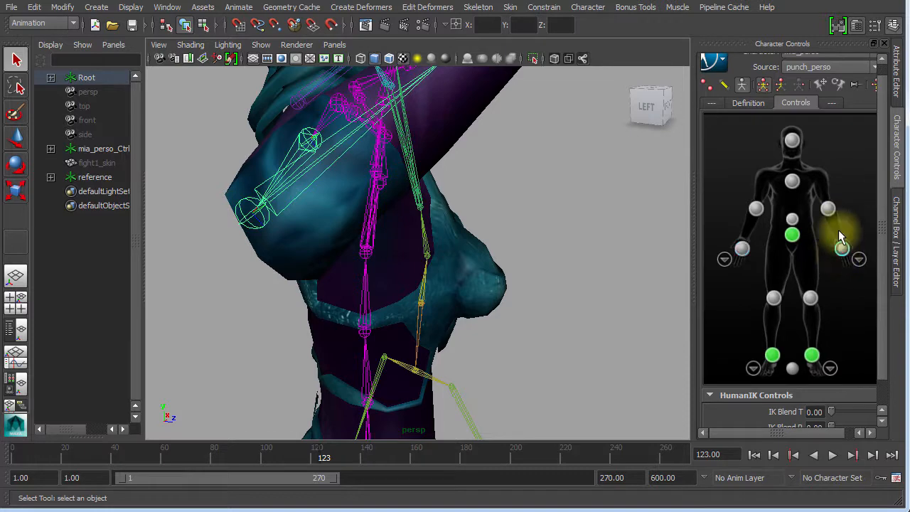
click(829, 209)
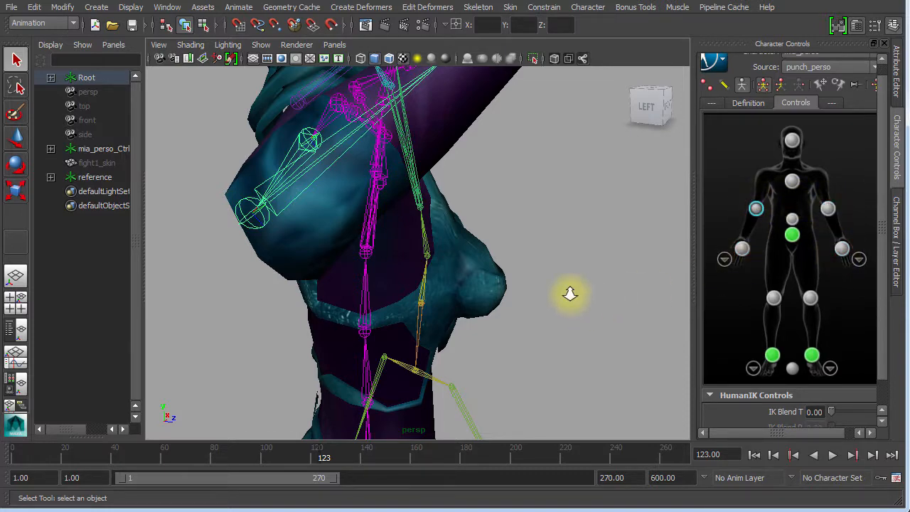
alt+right_drag(571, 293, 370, 270)
alt+drag(370, 271, 406, 285)
alt+middle_drag(406, 284, 471, 171)
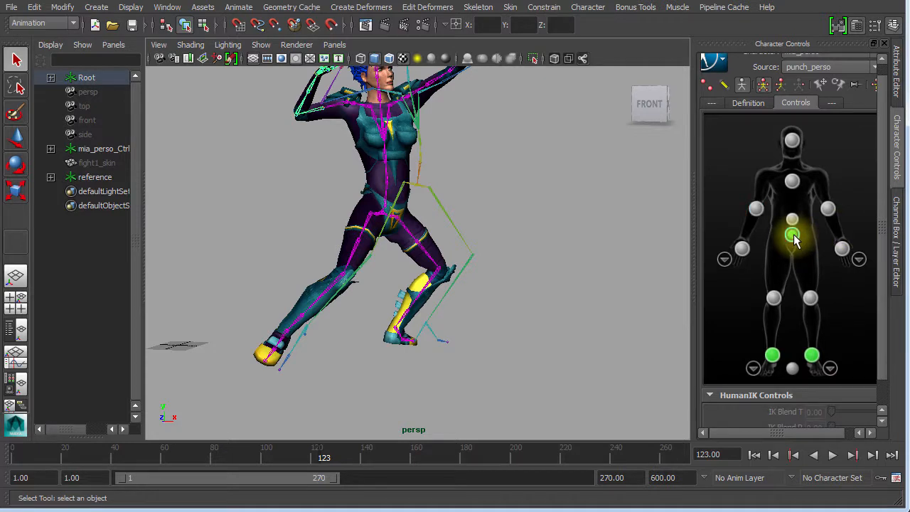
- Select the ankle effectors and examine their IK Blend T, IK Blend R and IK Pull sliders
click(812, 356)
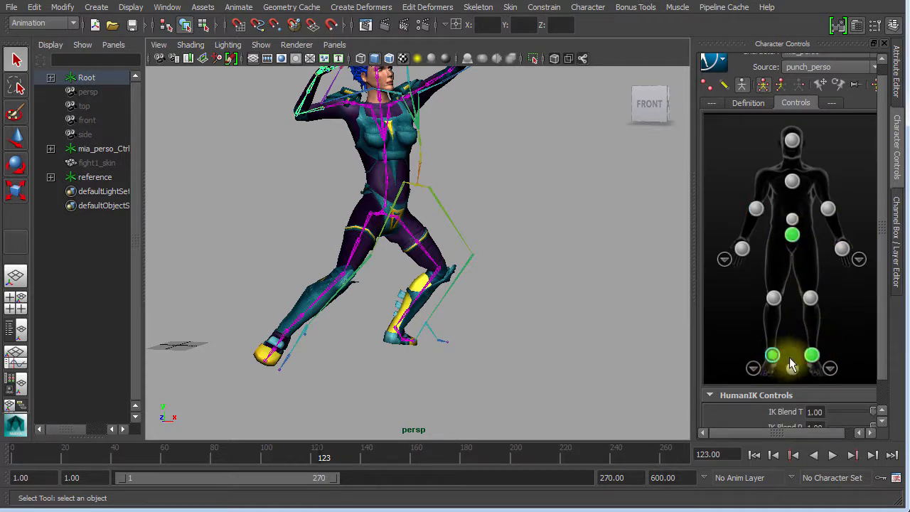
scroll(893, 356, down, 1)
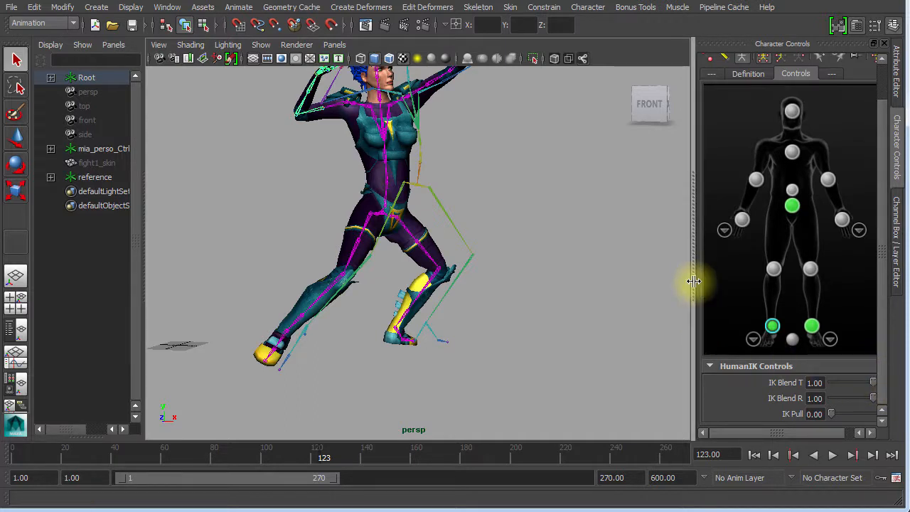
drag(694, 281, 651, 285)
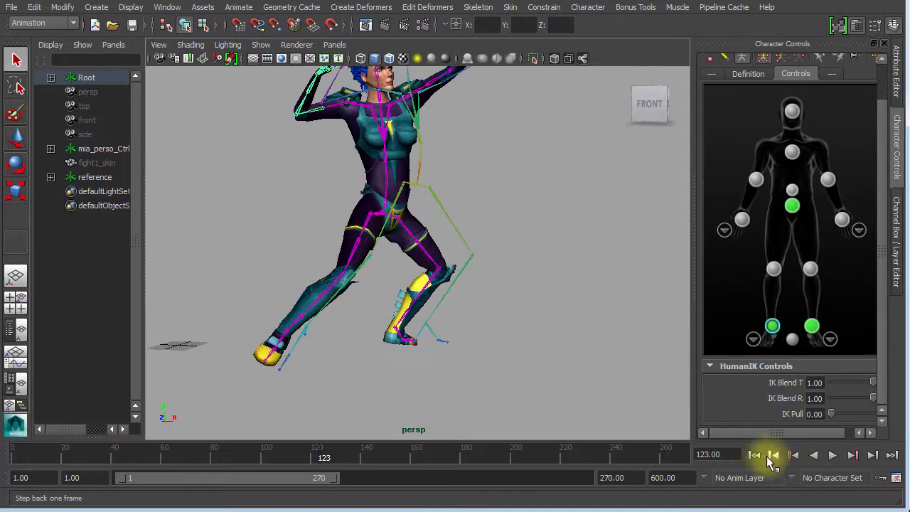
click(871, 432)
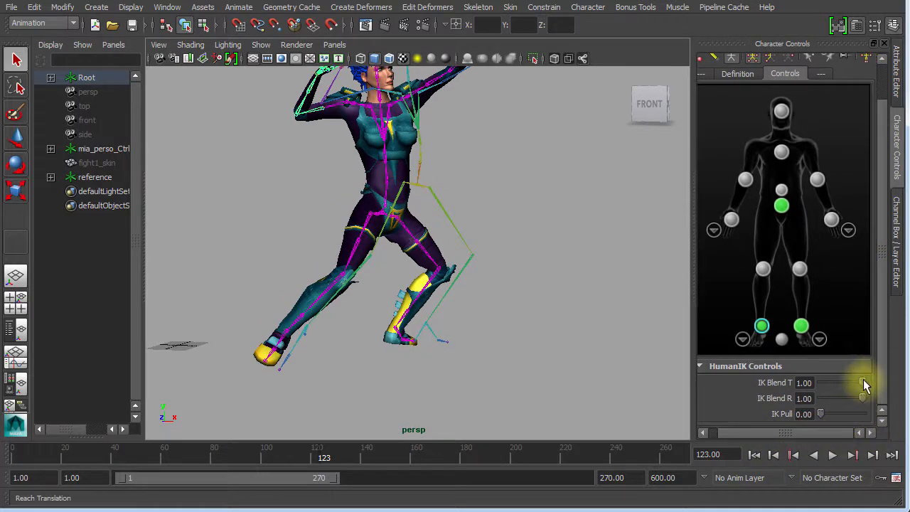
drag(864, 384, 901, 391)
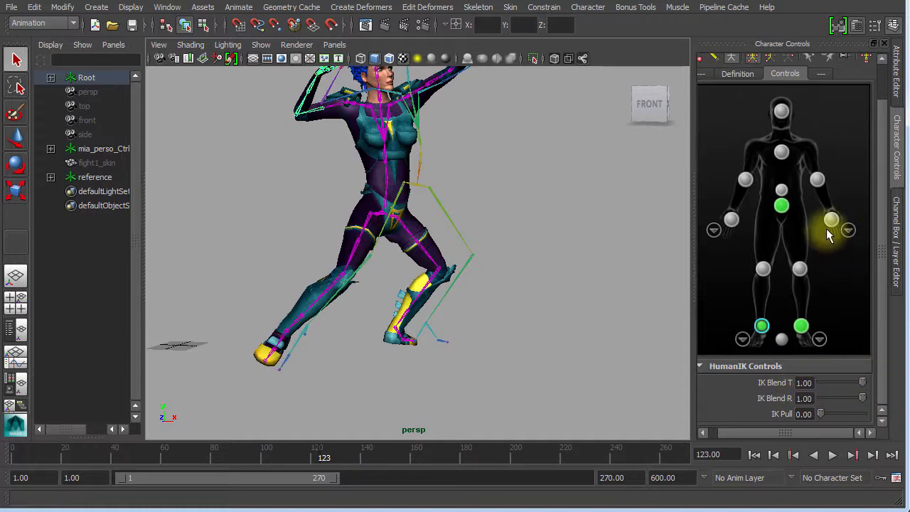
- Undock the Attribute Editor with HIKproperties1 into a floating window so the Character Controls stay visible beside the character
drag(461, 263, 466, 305)
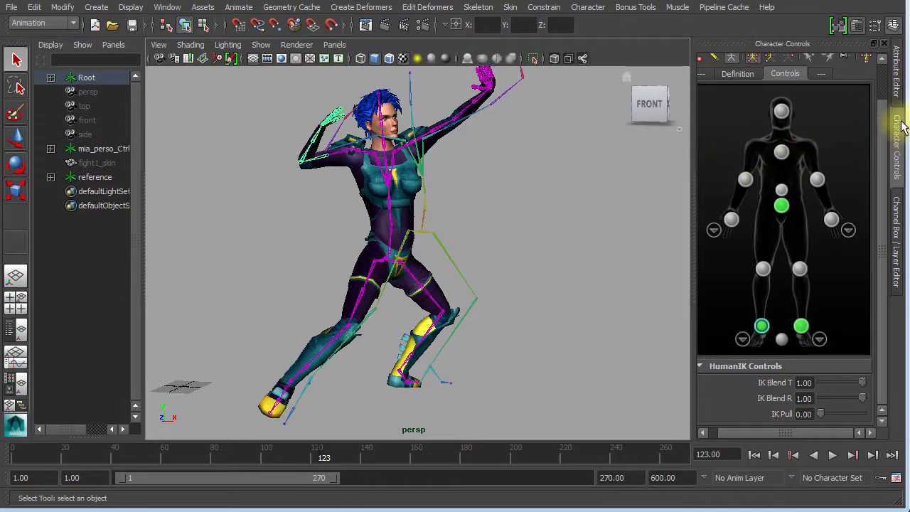
click(898, 83)
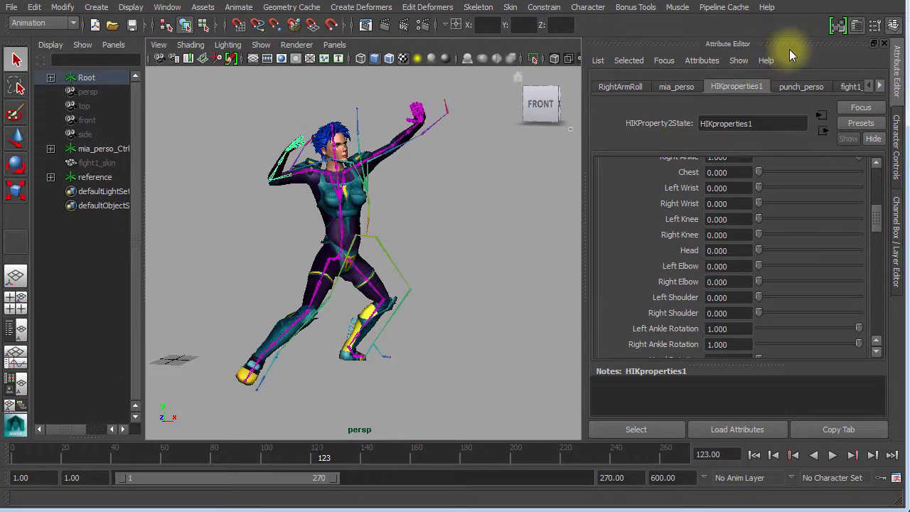
drag(785, 45, 228, 36)
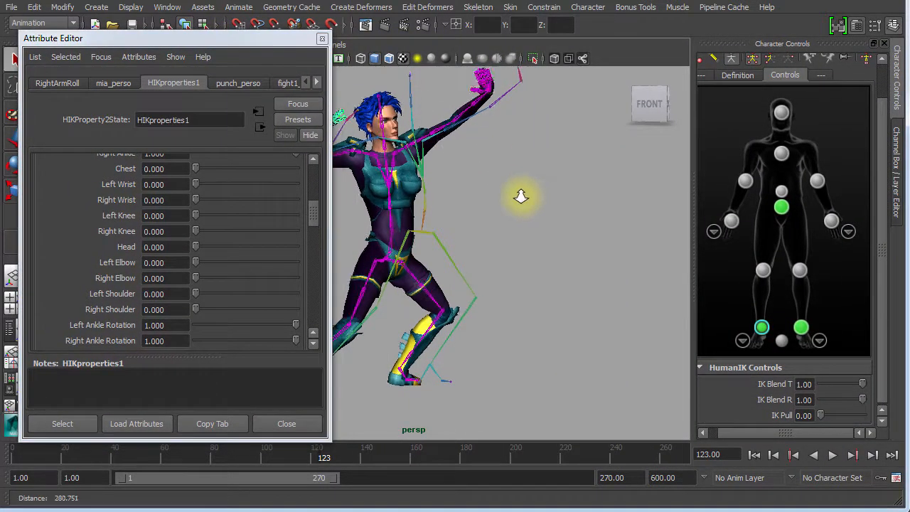
alt+drag(499, 202, 594, 204)
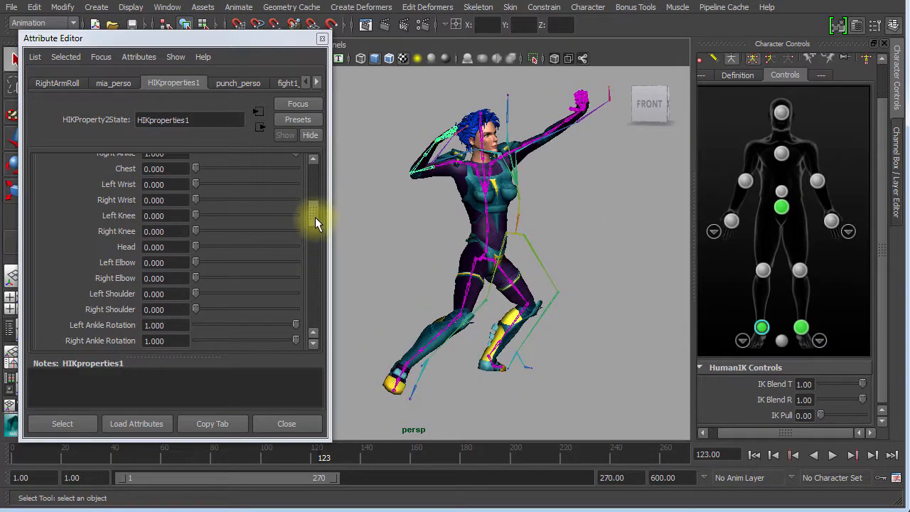
- Set Match Source to On in Retarget Specific and compare the character's legs and feet with the source skeleton
drag(316, 217, 318, 170)
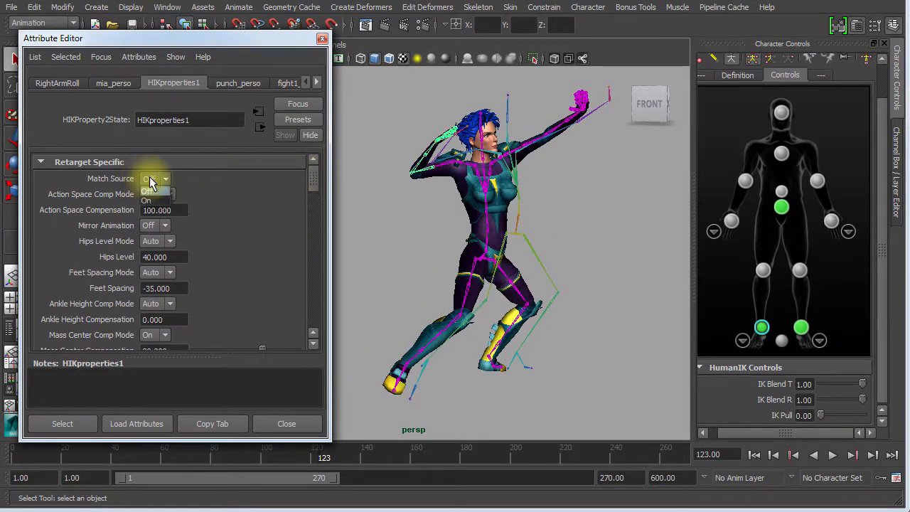
click(153, 200)
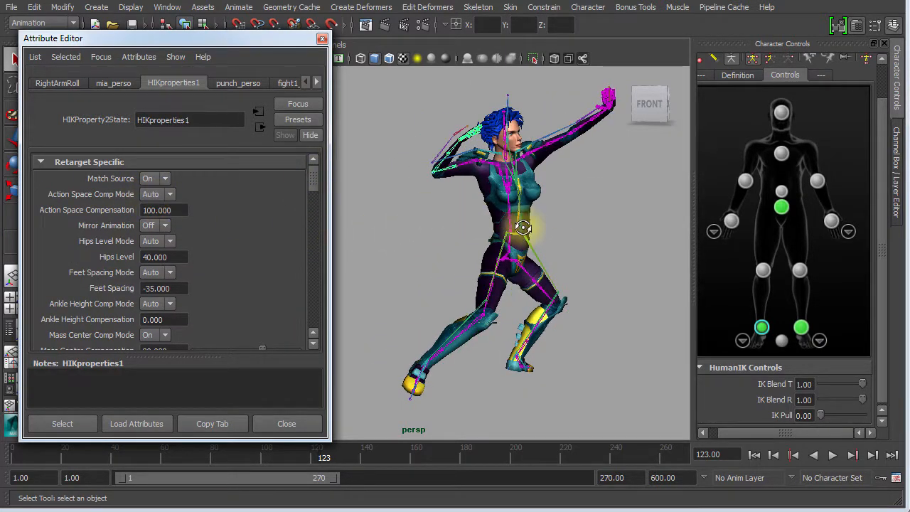
alt+drag(523, 228, 553, 386)
alt+right_drag(474, 386, 632, 371)
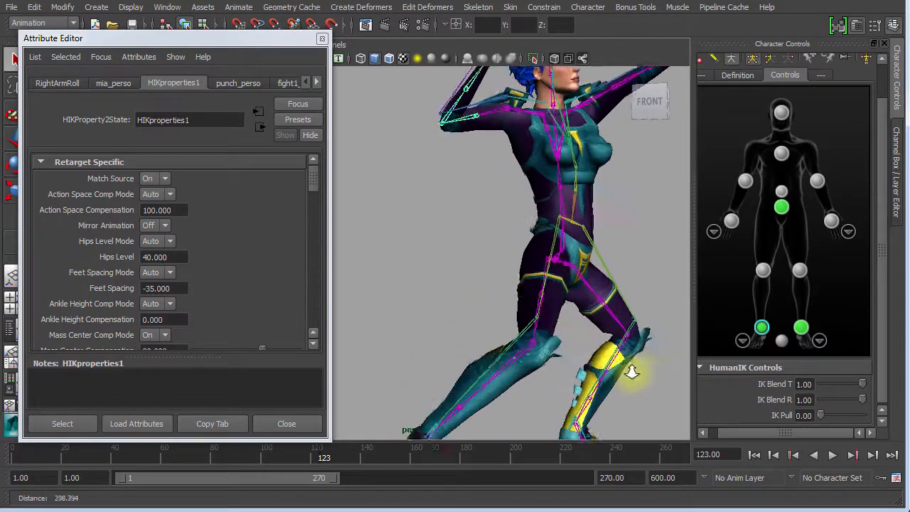
alt+drag(632, 371, 524, 318)
alt+right_drag(537, 234, 590, 327)
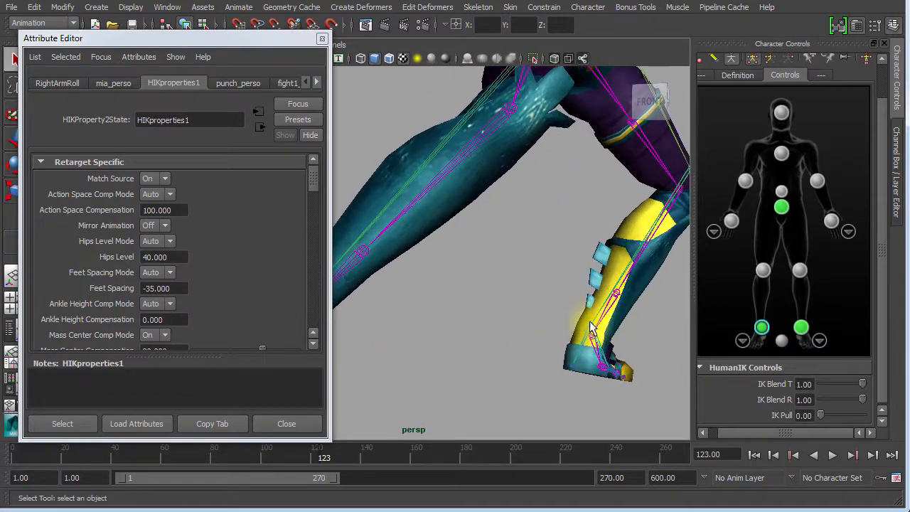
alt+drag(589, 324, 532, 320)
alt+right_drag(532, 320, 488, 213)
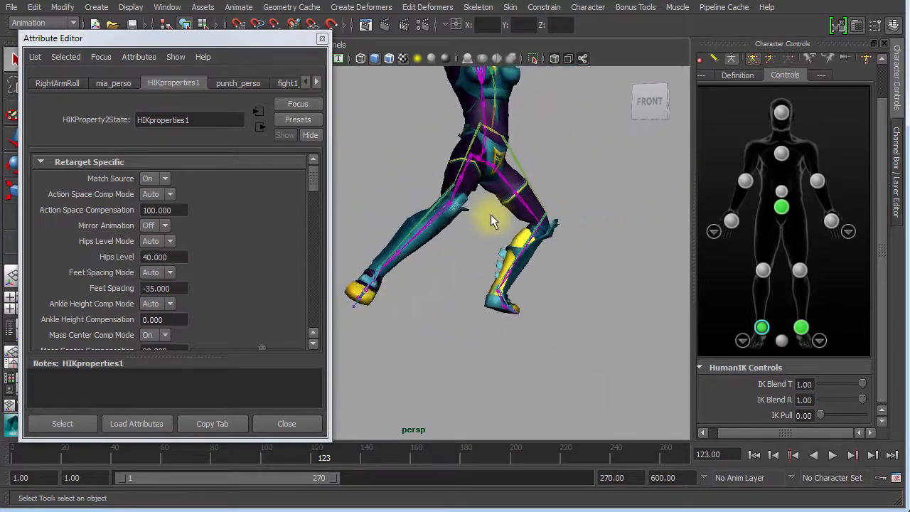
- Compare the character's extended arm with the source skeleton, then select the left wrist effector and set its IK Blend T to 1.00
alt+middle_drag(488, 214, 479, 429)
alt+drag(478, 429, 522, 363)
alt+right_drag(522, 363, 586, 320)
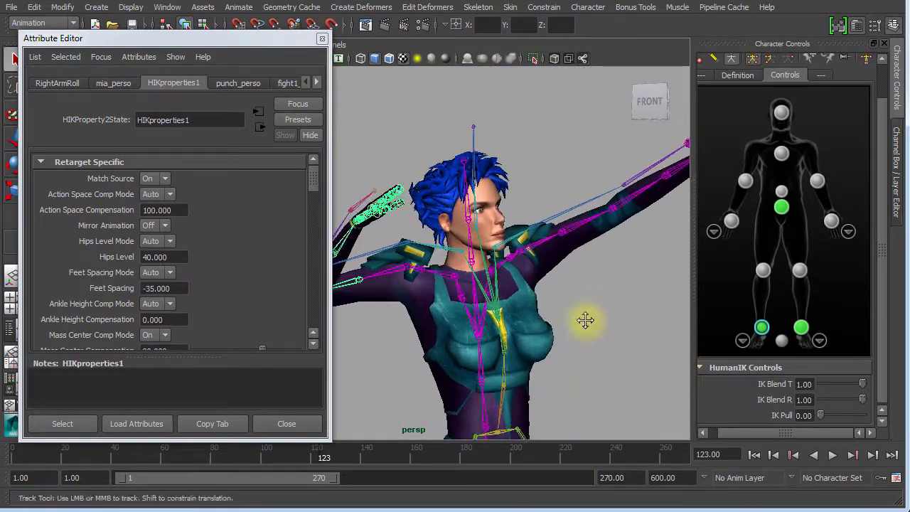
alt+middle_drag(585, 319, 483, 375)
alt+drag(483, 374, 406, 321)
alt+right_drag(406, 321, 595, 328)
alt+drag(596, 327, 618, 341)
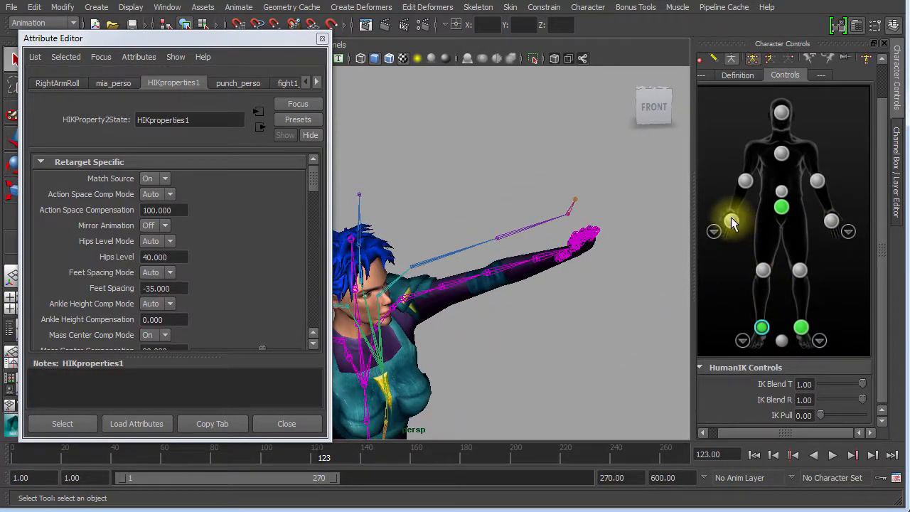
click(832, 222)
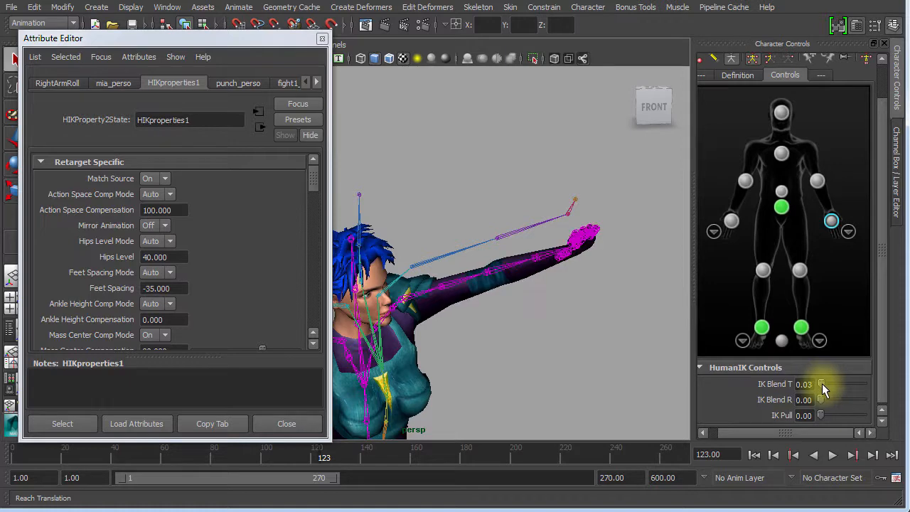
drag(822, 383, 902, 411)
- View the raised arm from above, play the animation on to frame 127 and examine the wrist against the source skeleton
alt+drag(575, 323, 633, 356)
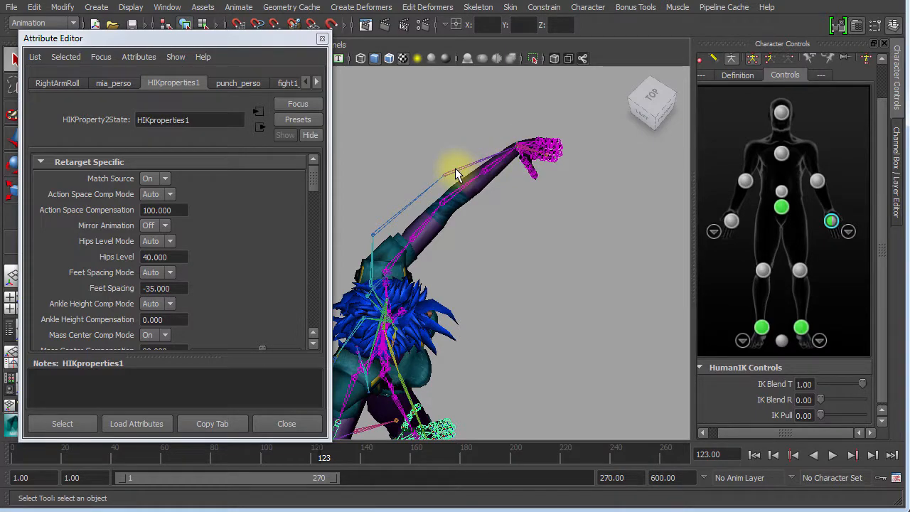
key(alt+v)
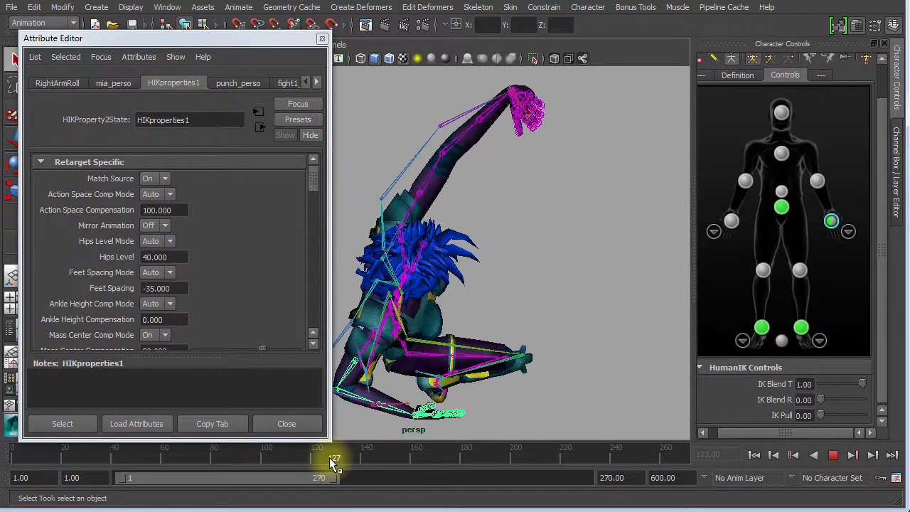
key(alt+v)
scroll(488, 242, up, 5)
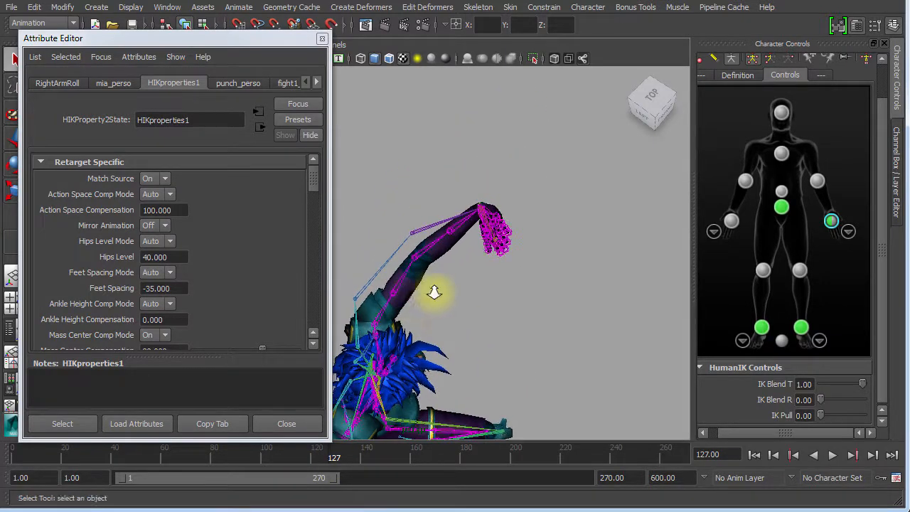
scroll(532, 292, up, 2)
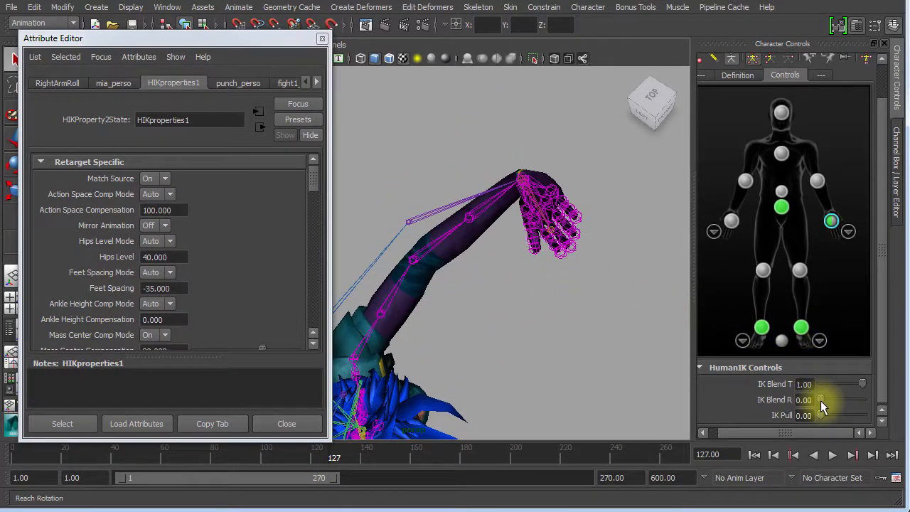
- Try the left wrist's IK Blend R slider, and return both IK Blend R and IK Blend T to 0.00
drag(822, 399, 897, 399)
drag(906, 432, 670, 419)
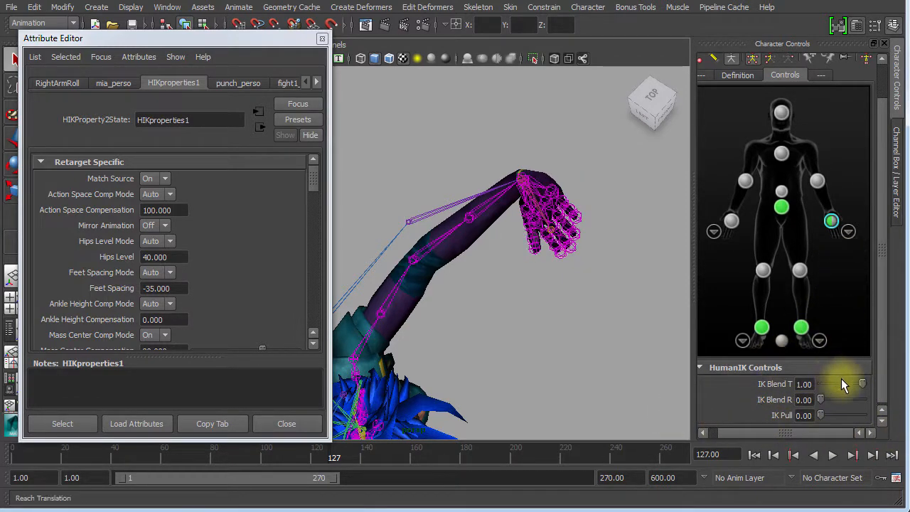
drag(863, 385, 730, 396)
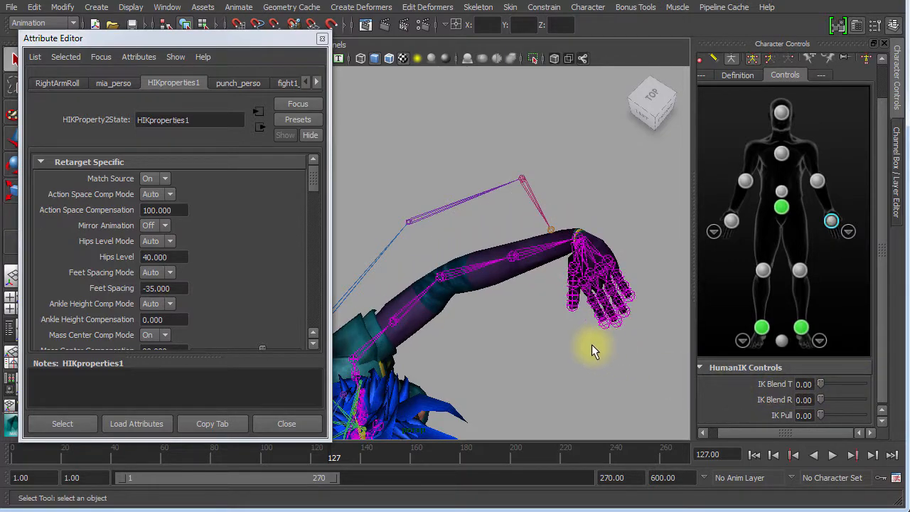
- Set Match Source to Off and Action Space Comp Mode to User, with the whole character framed from the front
alt+drag(592, 345, 370, 242)
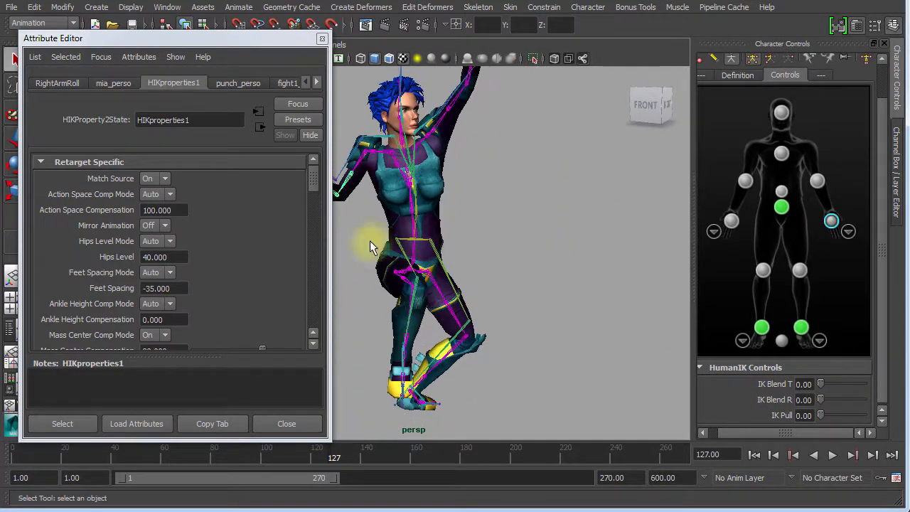
alt+right_drag(584, 271, 443, 264)
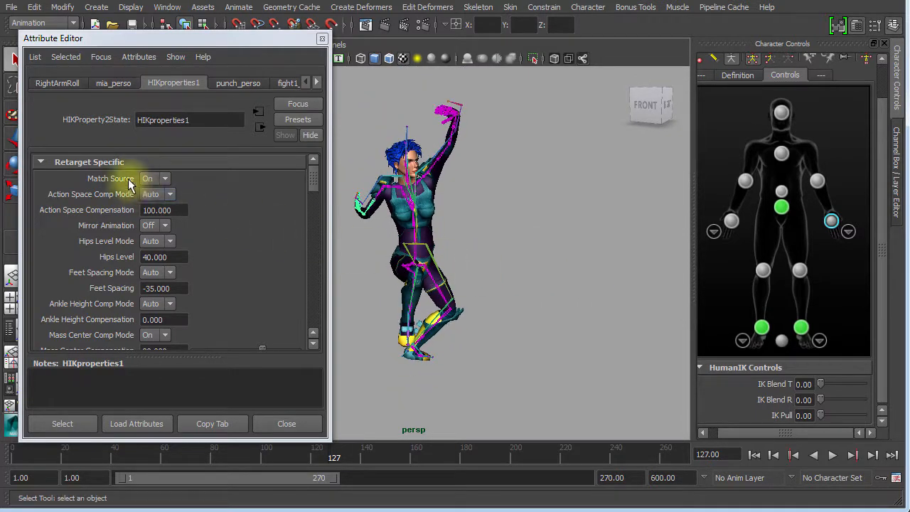
click(156, 180)
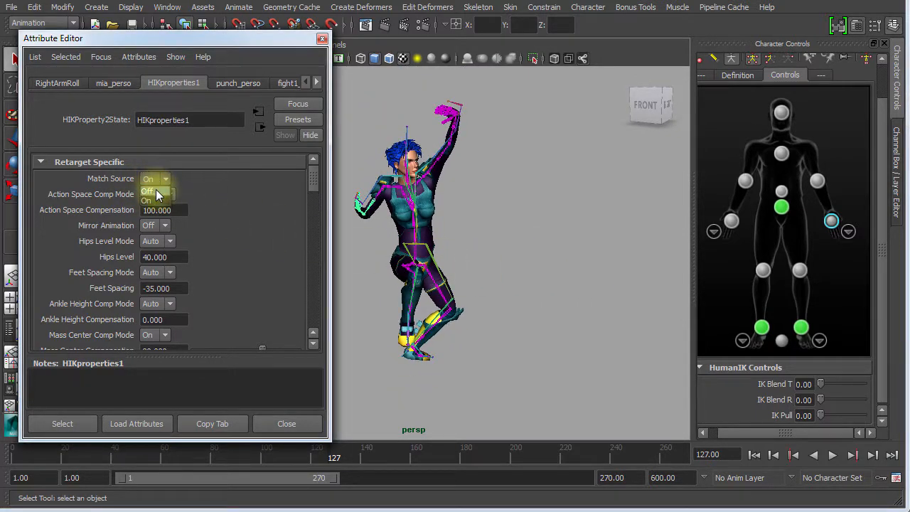
click(156, 191)
click(162, 194)
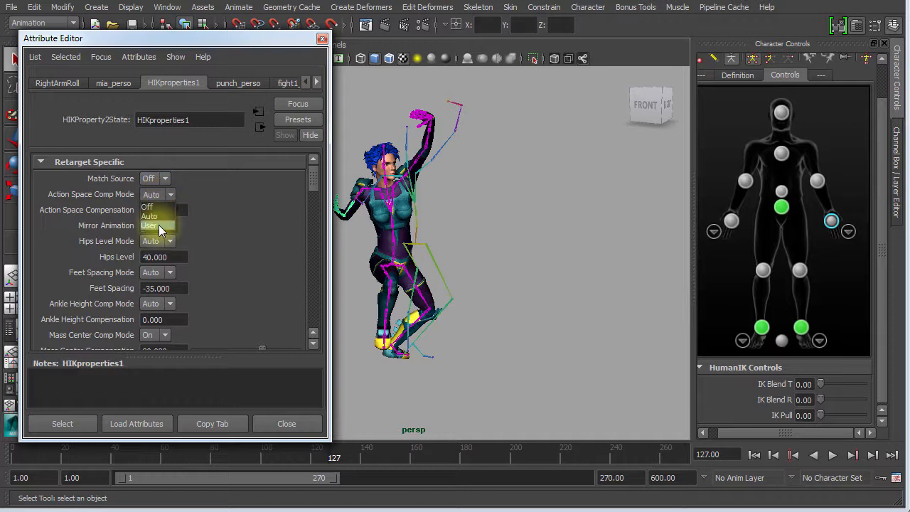
click(159, 225)
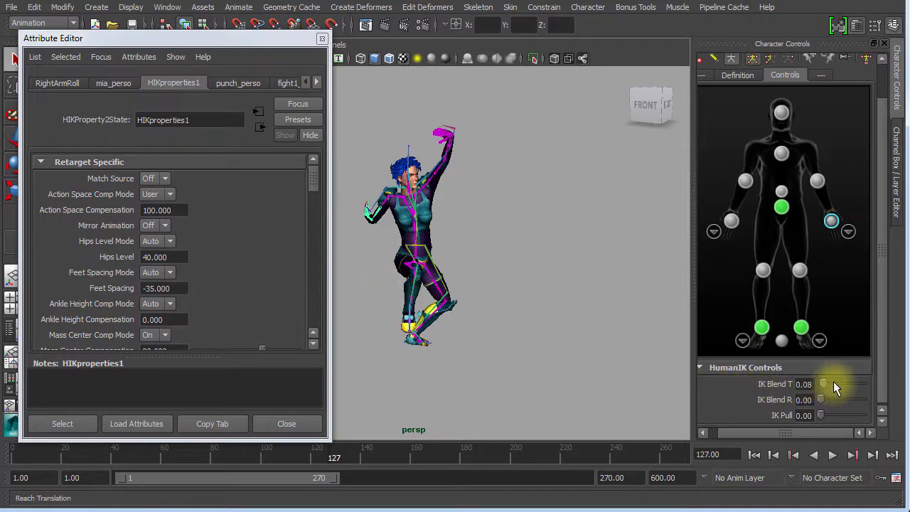
- Try the left wrist's IK Blend T slider in User compensation mode, examine the raised arm up close and return the slider to 0.00
drag(879, 390, 819, 402)
drag(879, 399, 819, 387)
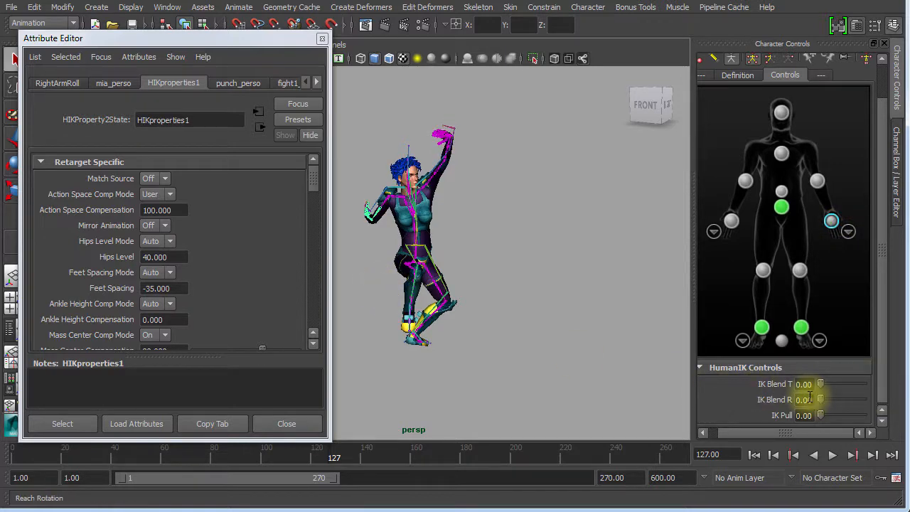
alt+drag(396, 219, 435, 217)
alt+right_drag(435, 216, 585, 247)
alt+drag(585, 247, 543, 366)
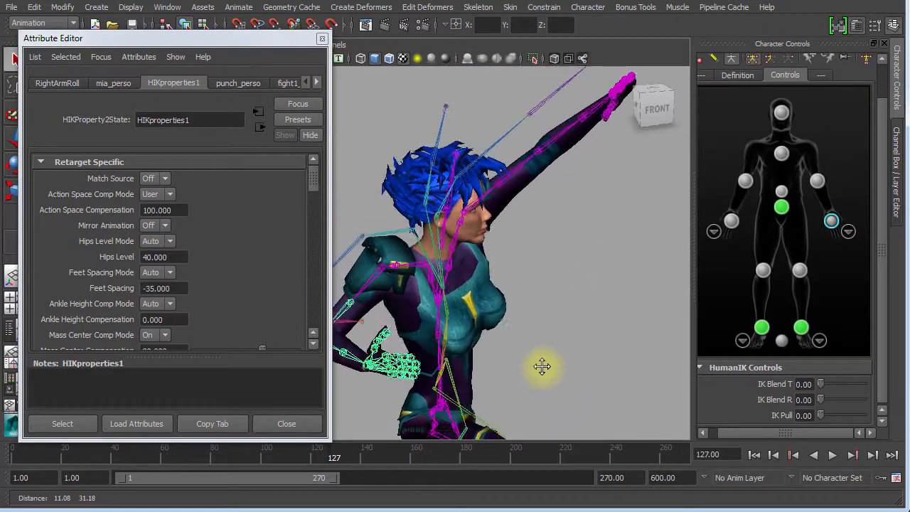
drag(821, 385, 733, 398)
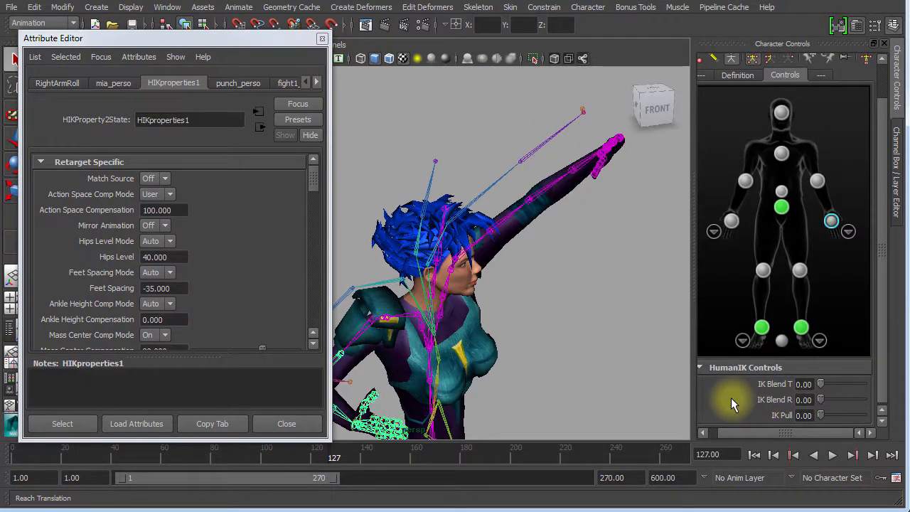
- Set Action Space Compensation to 41 and compare the character with the source skeleton from the side and the front
alt+right_drag(533, 358, 242, 288)
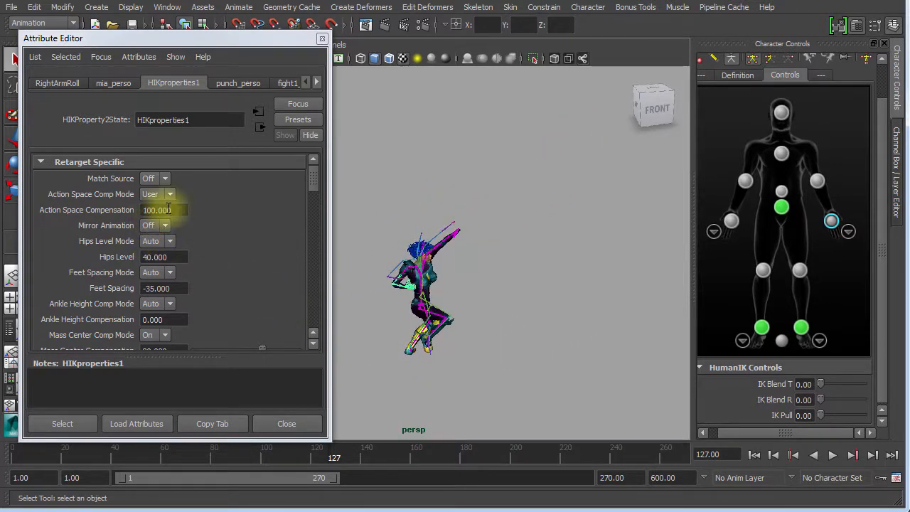
alt+right_drag(423, 237, 652, 273)
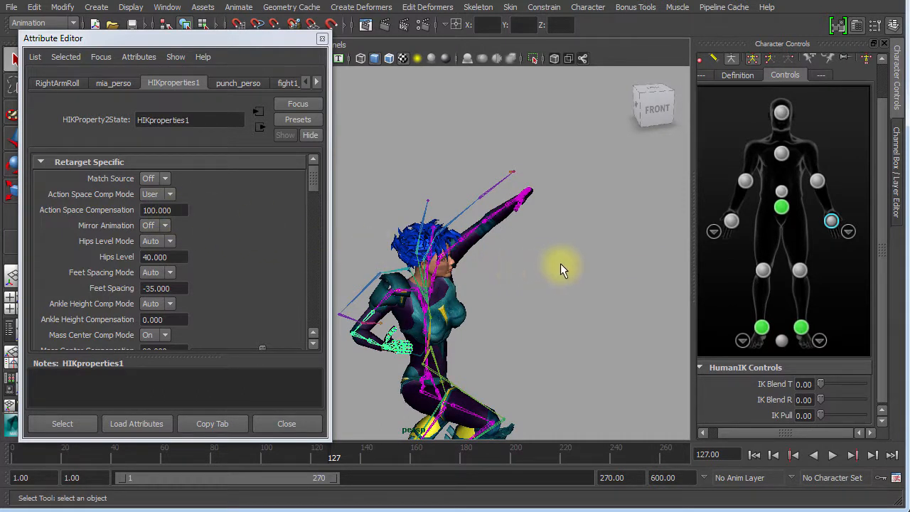
click(163, 210)
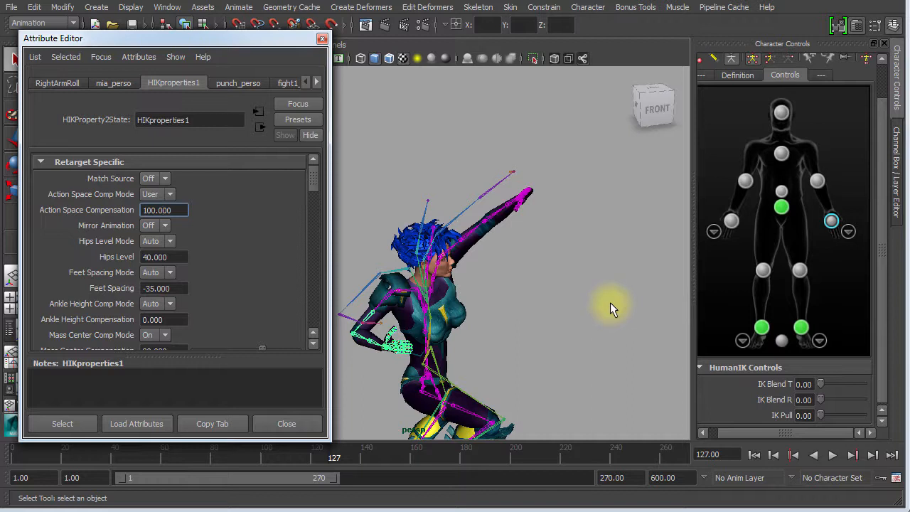
mouse_move(607, 304)
right_down()
mouse_move(584, 310)
mouse_move(595, 312)
right_up()
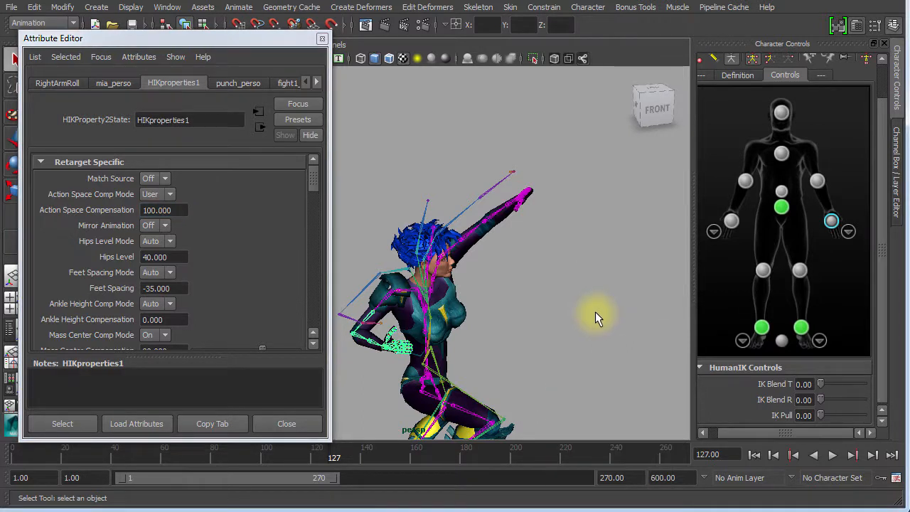
click(175, 210)
ctrl+drag(175, 210, 132, 217)
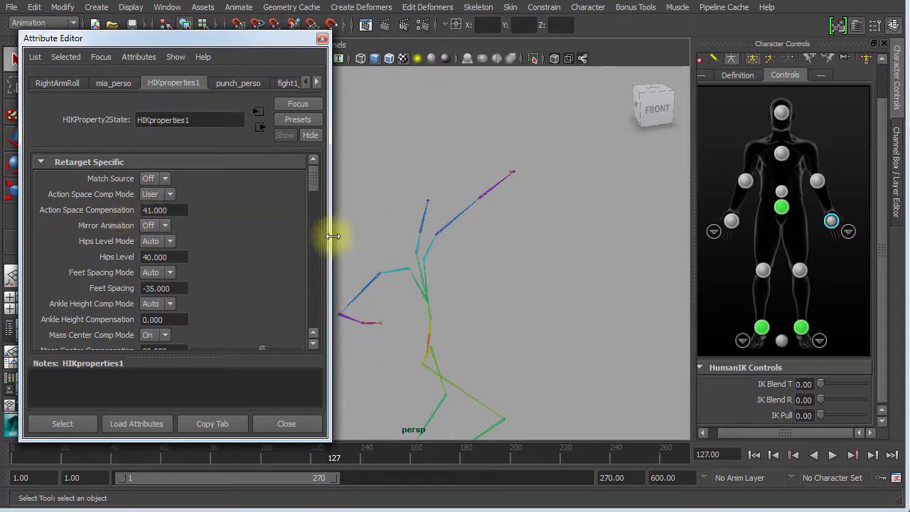
alt+right_drag(477, 252, 408, 252)
alt+middle_drag(467, 230, 580, 197)
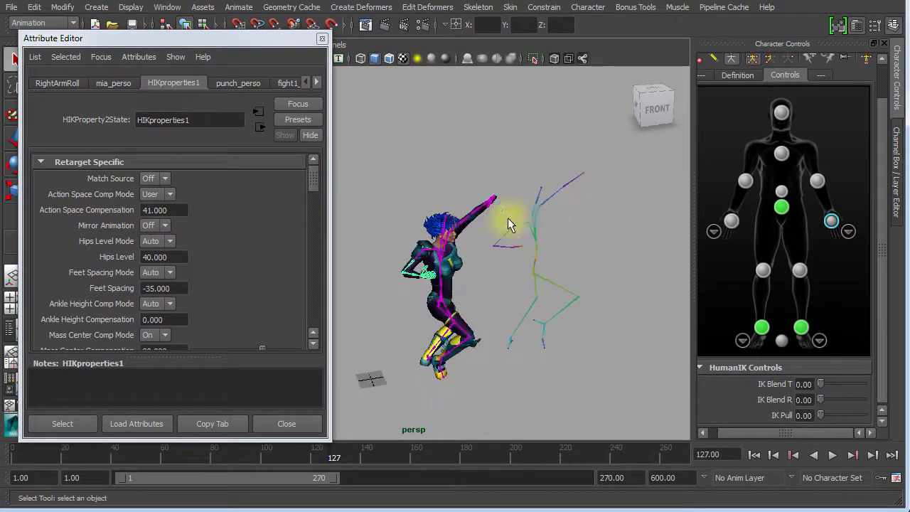
alt+right_drag(463, 228, 518, 226)
alt+drag(538, 311, 486, 382)
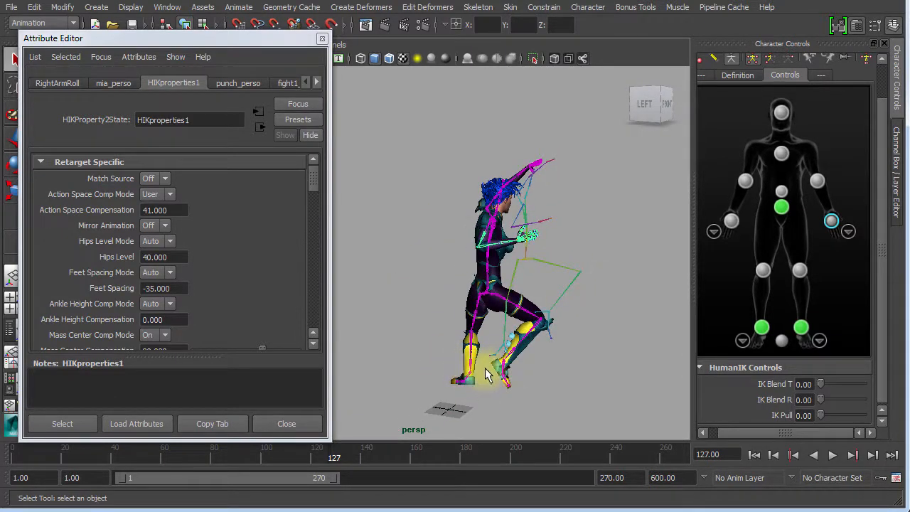
alt+drag(579, 376, 471, 313)
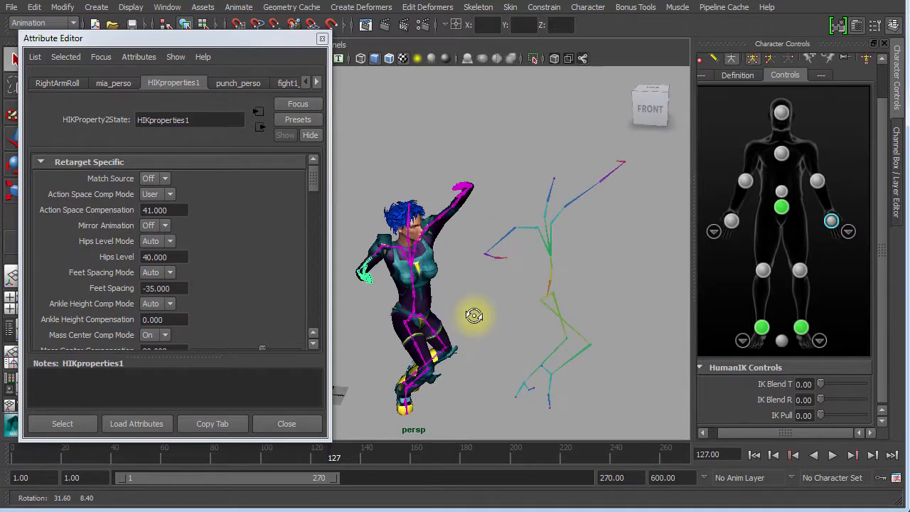
- Test the left wrist's IK Blend T slider with the reduced compensation, returning it to 0.00 after each try
click(831, 222)
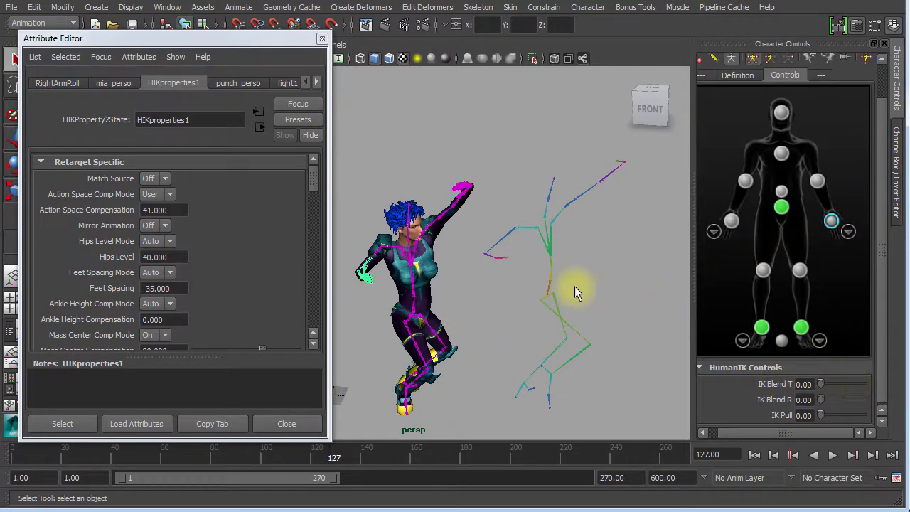
alt+right_drag(498, 263, 796, 340)
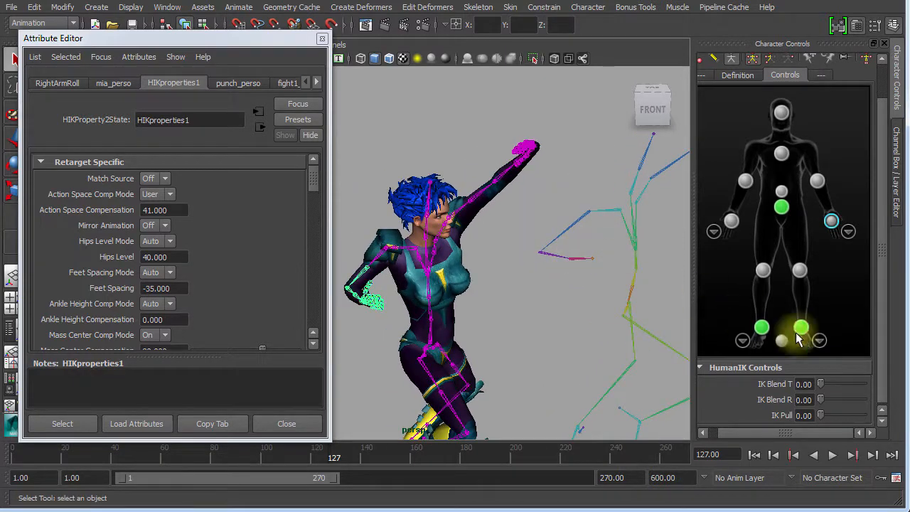
drag(821, 384, 804, 400)
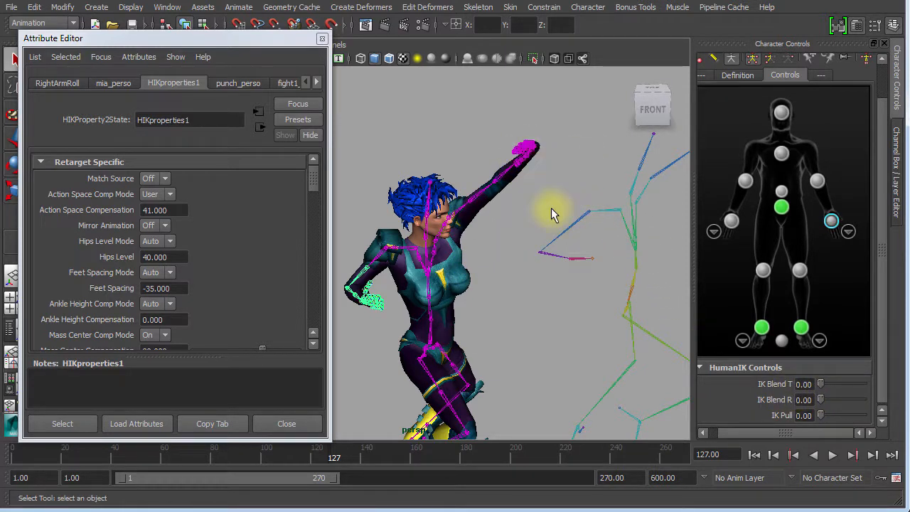
drag(821, 381, 782, 387)
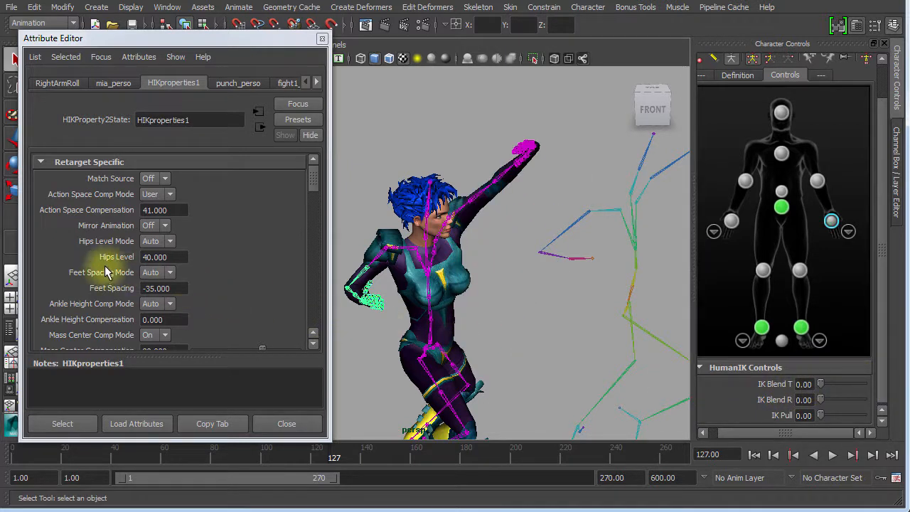
- Set Action Space Compensation to 100 and retest the left wrist's IK Blend T slider, ending at 0.00
click(182, 211)
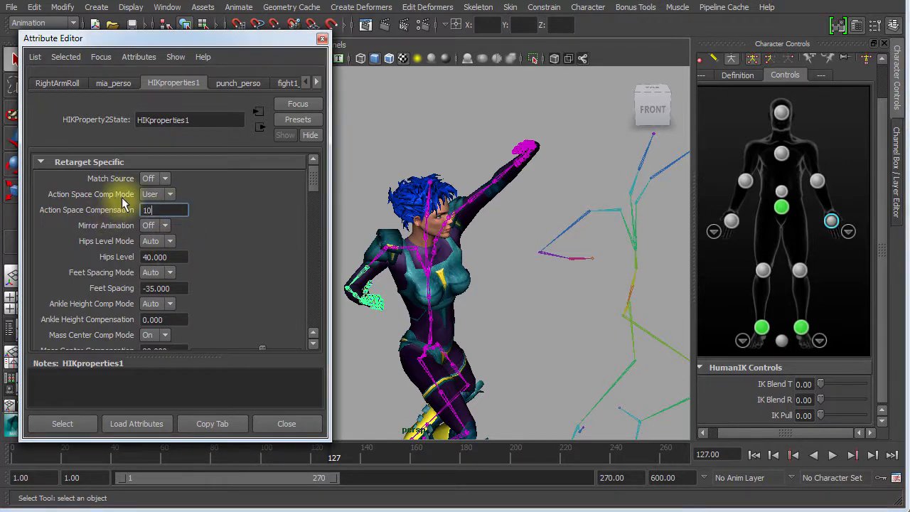
alt+middle_drag(462, 258, 299, 313)
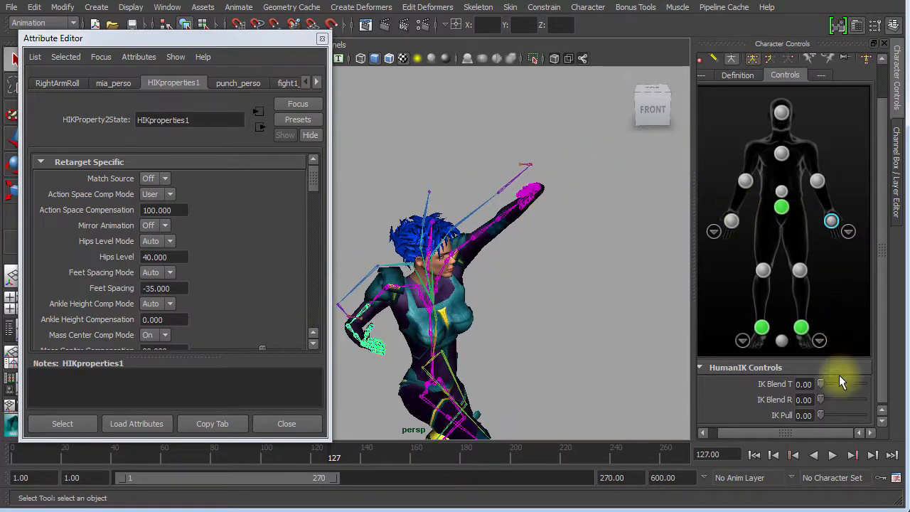
drag(822, 384, 797, 388)
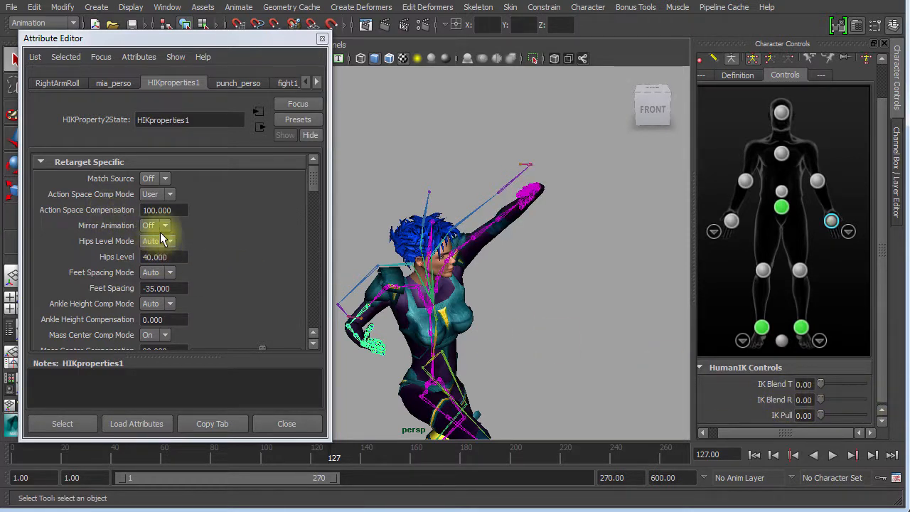
- Set Action Space Compensation to 130 and raise the left wrist's IK Blend T to 1.00
click(183, 210)
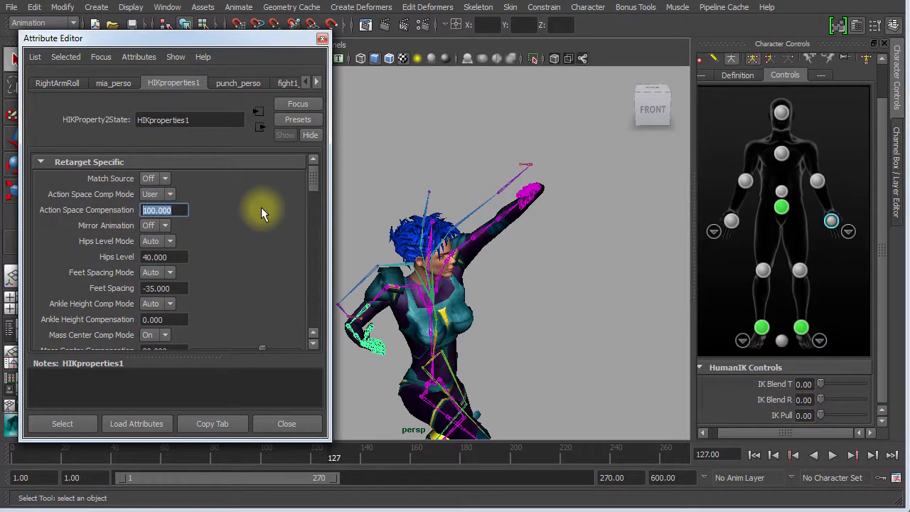
text(130)
key(Return)
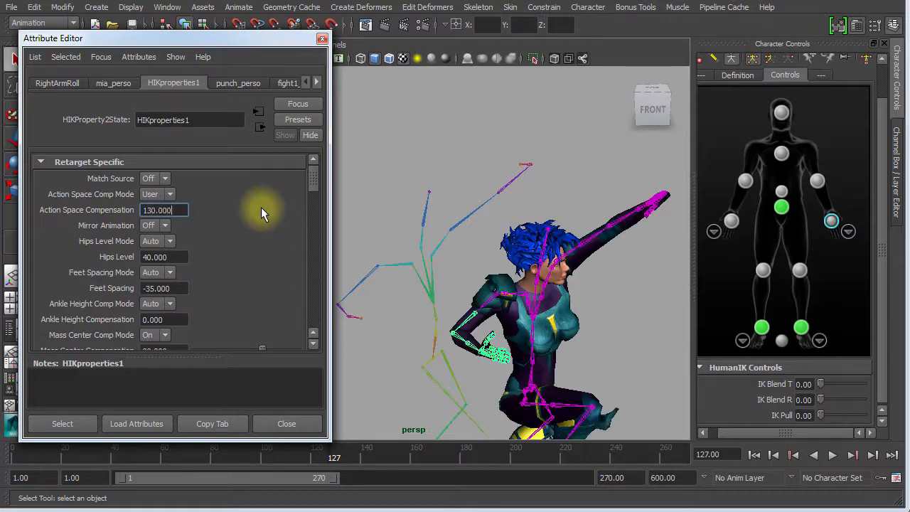
alt+middle_drag(528, 283, 404, 303)
drag(821, 384, 903, 398)
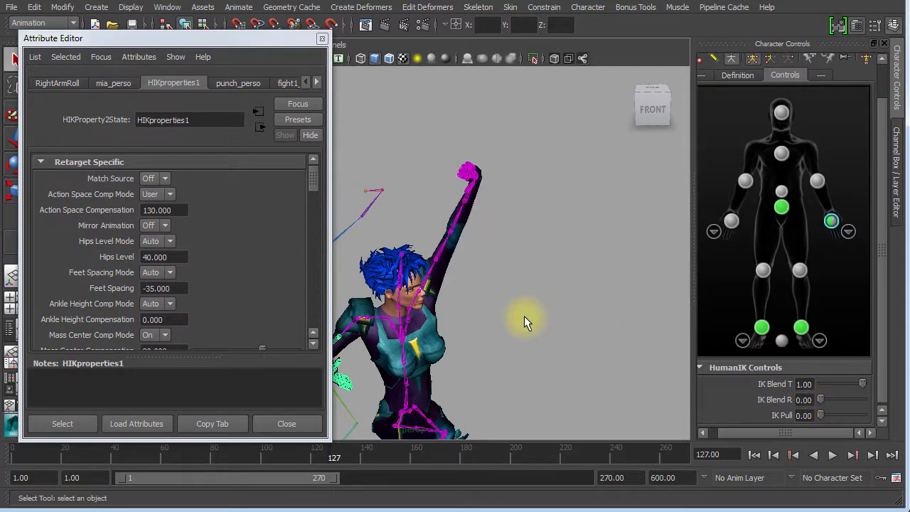
- Return the left wrist's IK Blend T to 0.00, set Action Space Comp Mode to Auto, and close the Attribute Editor
alt+right_drag(524, 318, 451, 274)
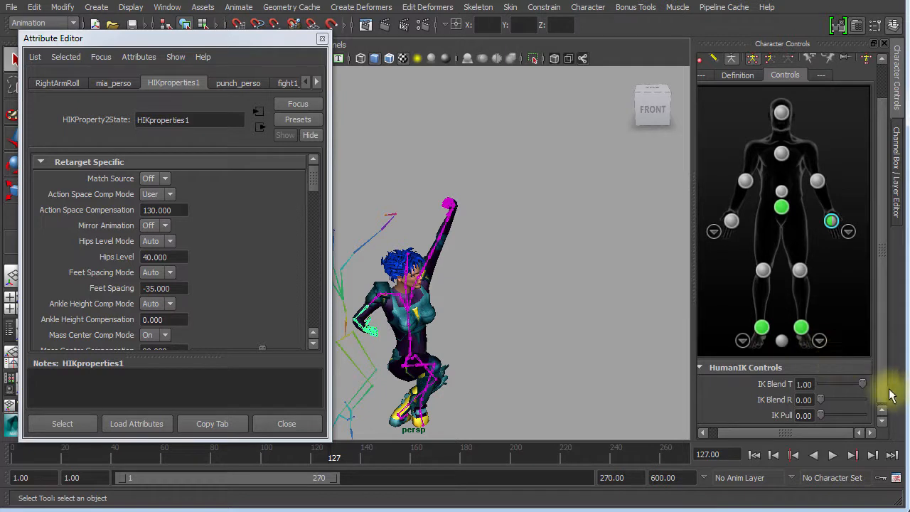
drag(866, 385, 807, 395)
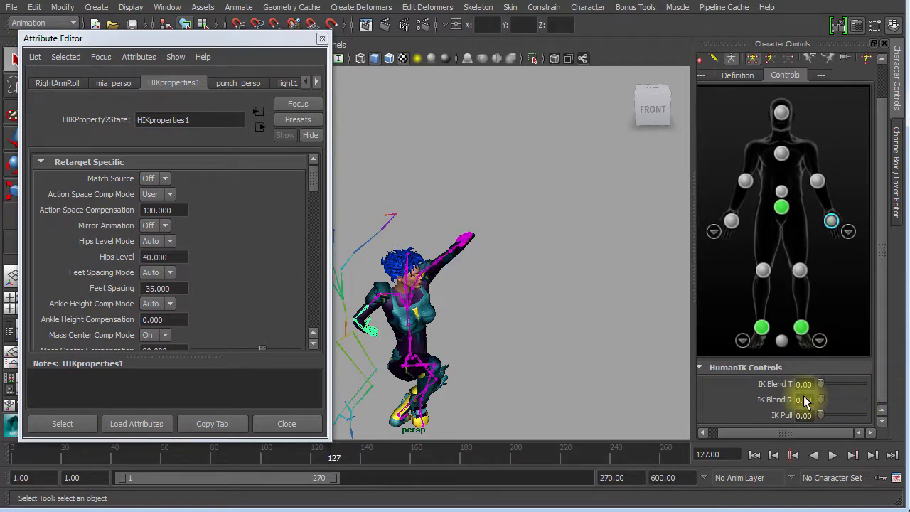
click(157, 194)
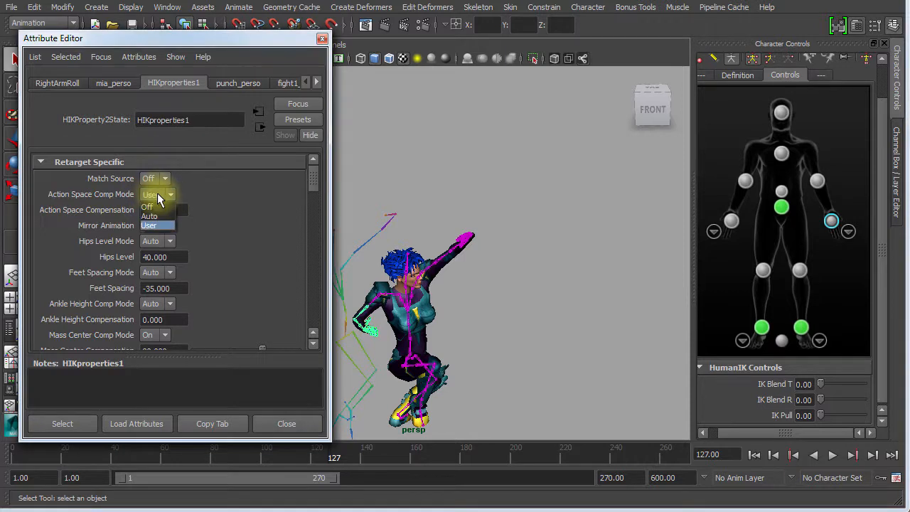
click(159, 209)
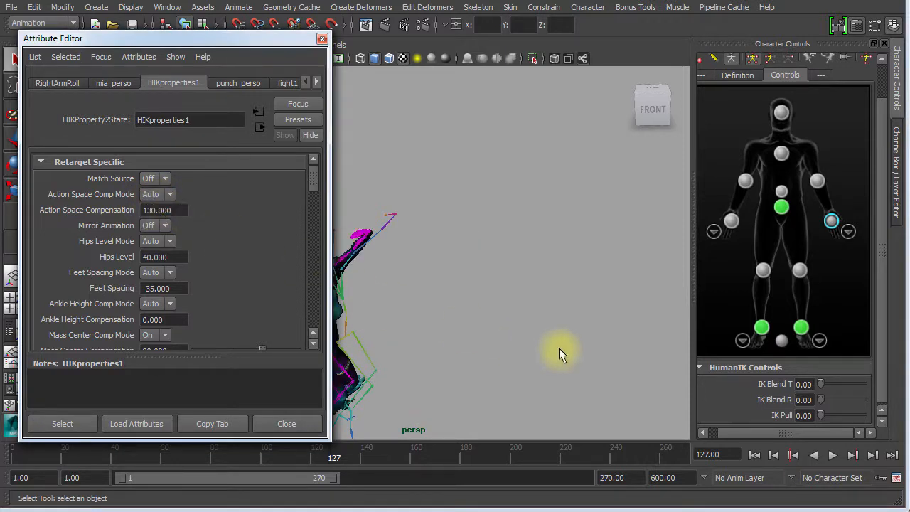
alt+right_drag(560, 348, 444, 316)
alt+middle_drag(451, 306, 539, 298)
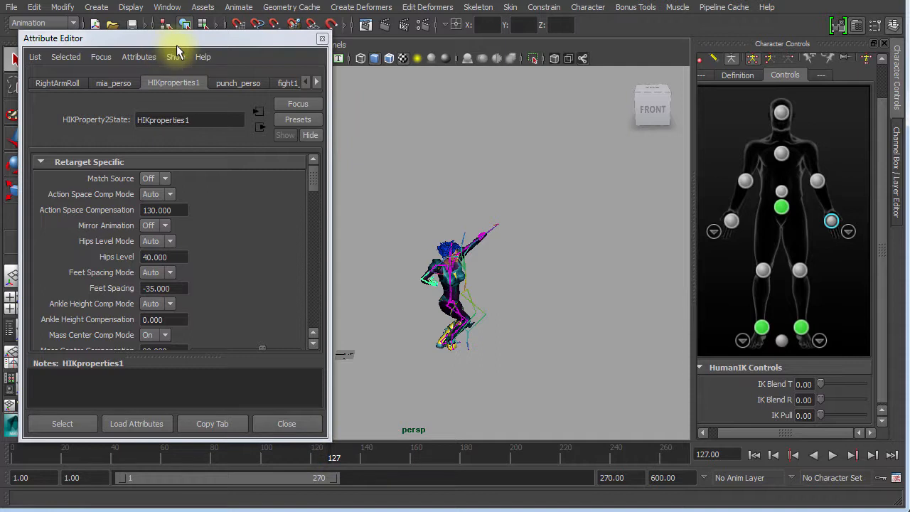
mouse_move(177, 43)
mouse_down()
mouse_move(182, 5)
mouse_move(189, 36)
mouse_up()
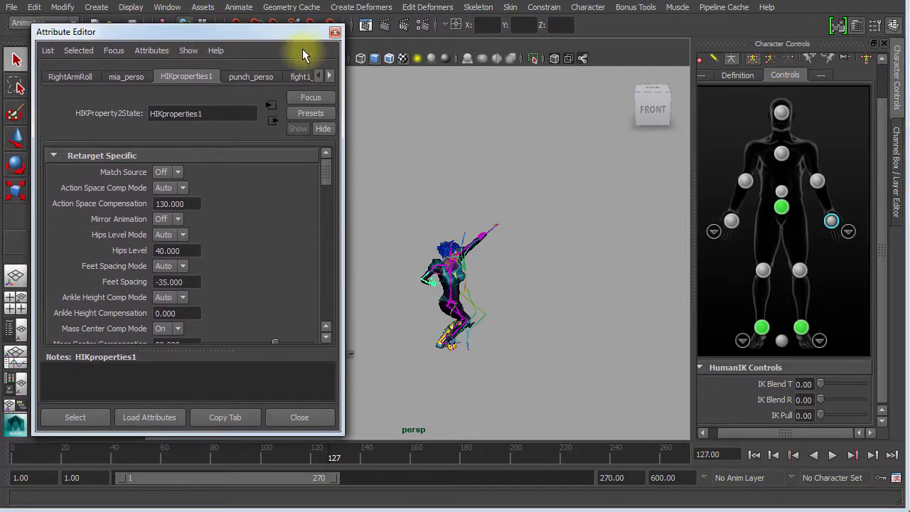
click(335, 33)
- Play the punch animation and scrub through it, stopping at frame 66
key(alt+v)
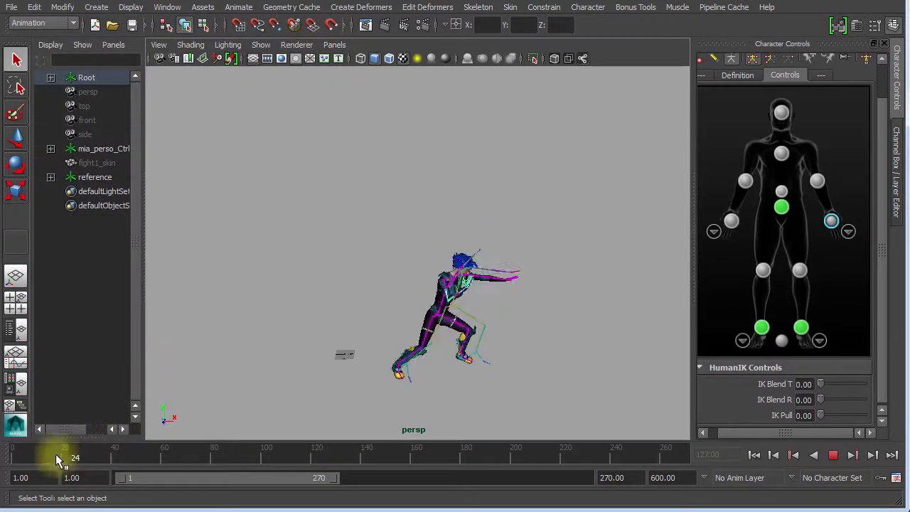
drag(3, 453, 393, 470)
drag(471, 481, 178, 412)
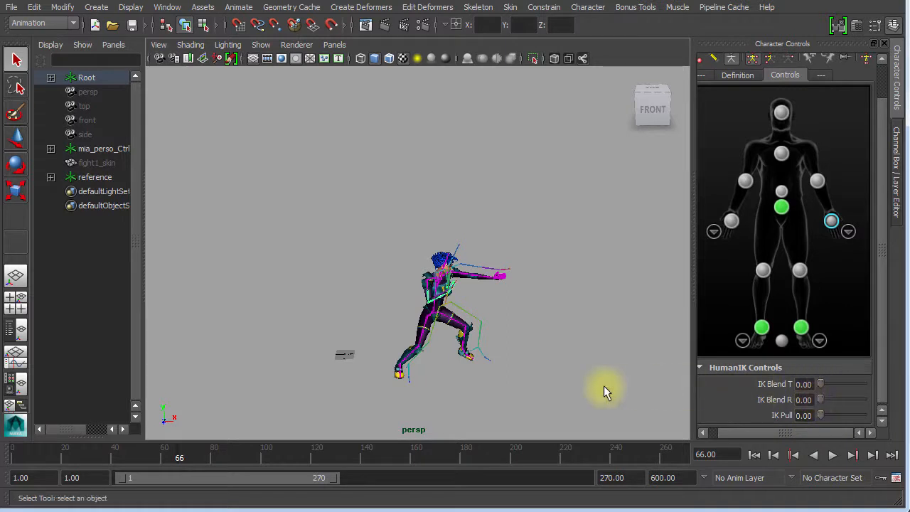
- Compare the character's legs with the source skeleton up close at frame 66, and move to frame 57
alt+right_drag(346, 351, 538, 315)
alt+middle_drag(539, 315, 528, 204)
alt+drag(468, 264, 431, 258)
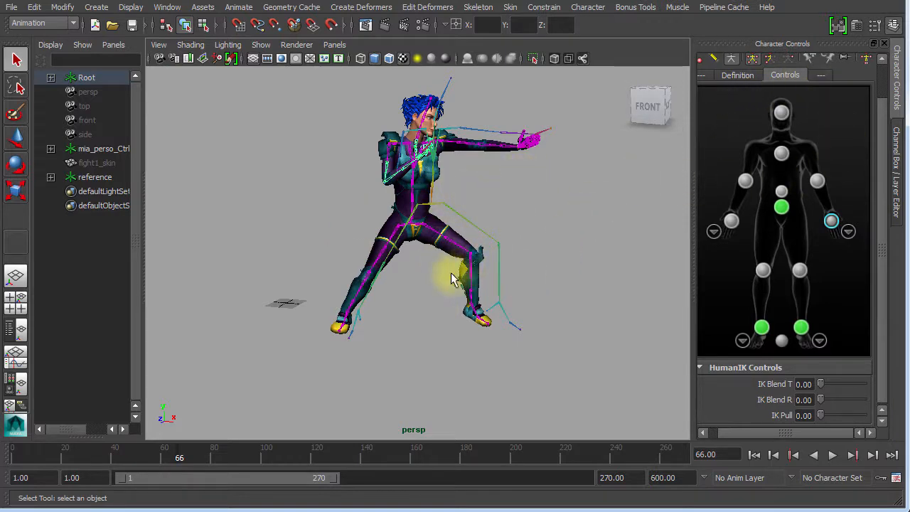
scroll(463, 264, up, 6)
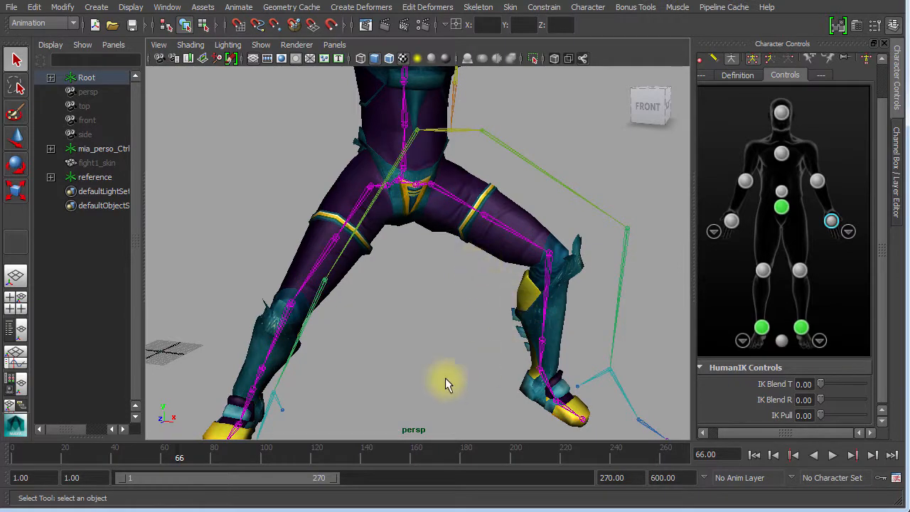
drag(178, 457, 158, 448)
scroll(400, 105, down, 5)
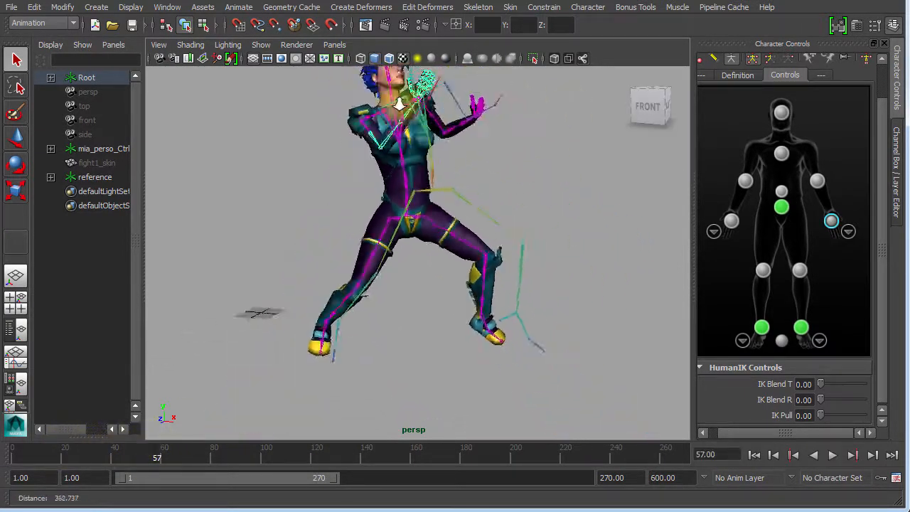
- Examine the character's arms and hands against the source skeleton at frame 57 from several sides
alt+middle_drag(400, 104, 481, 197)
alt+right_drag(482, 197, 691, 226)
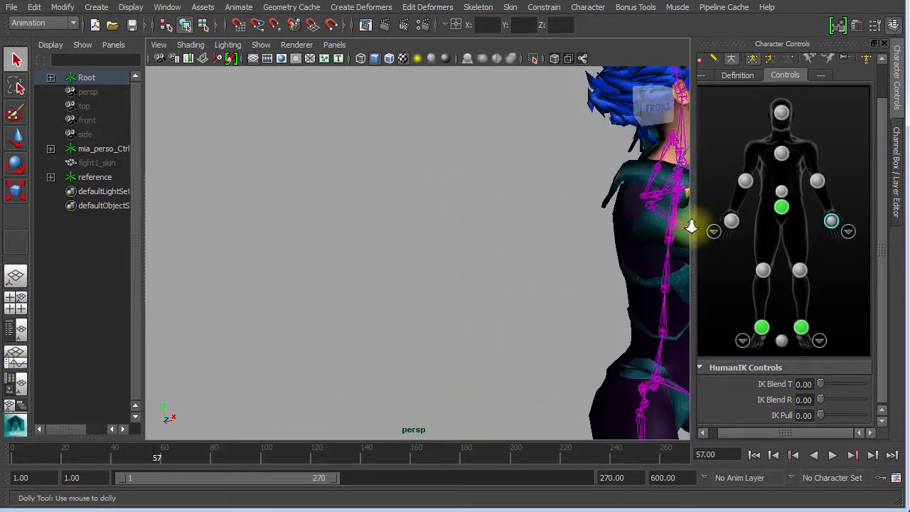
alt+middle_drag(691, 226, 545, 203)
alt+drag(545, 204, 471, 197)
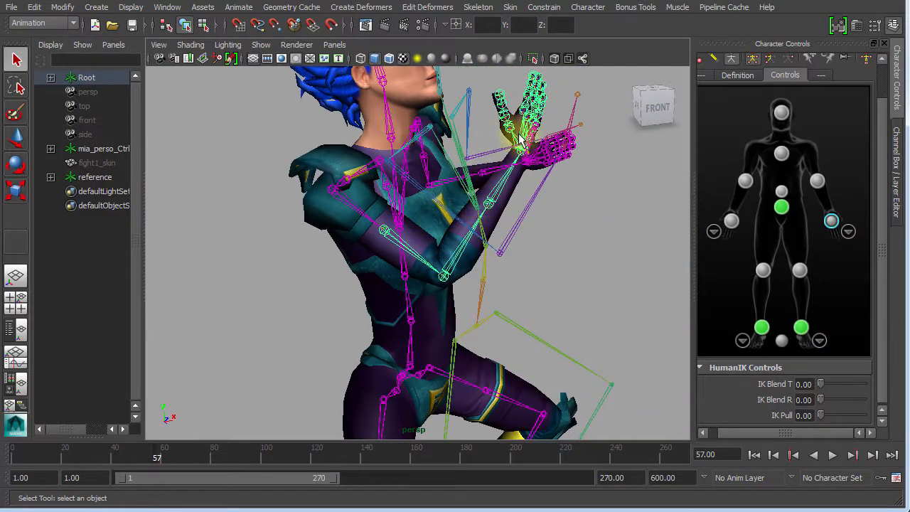
mouse_move(427, 228)
alt+mouse_down()
mouse_move(484, 257)
mouse_move(356, 264)
mouse_move(443, 221)
alt+mouse_up()
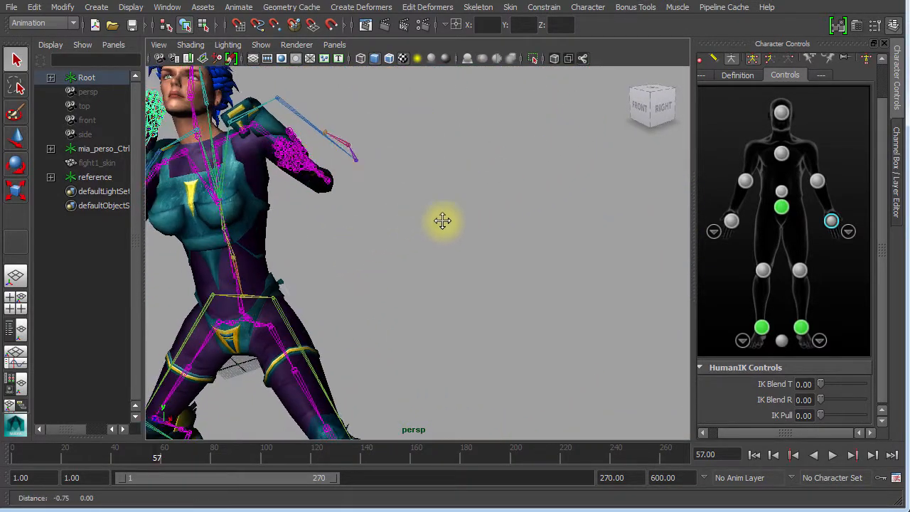
alt+middle_drag(442, 222, 638, 252)
alt+drag(638, 252, 445, 237)
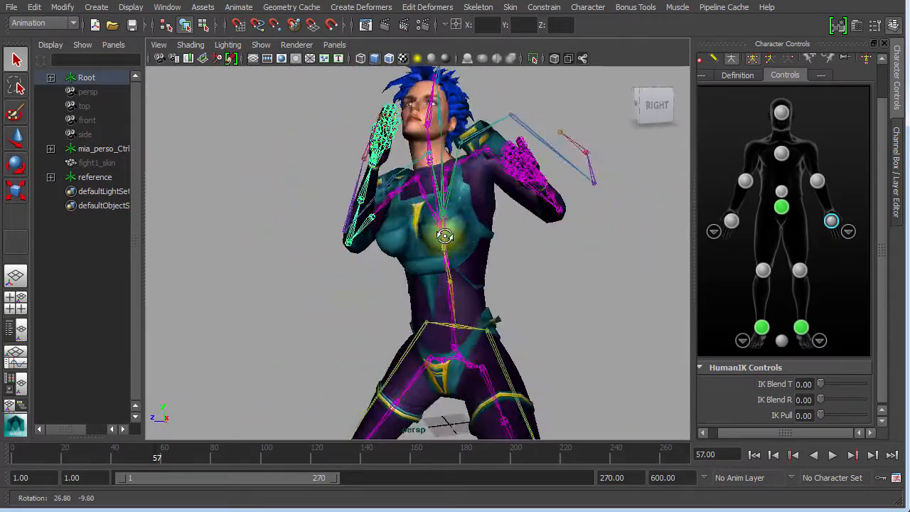
alt+right_drag(445, 236, 368, 205)
alt+drag(368, 206, 319, 418)
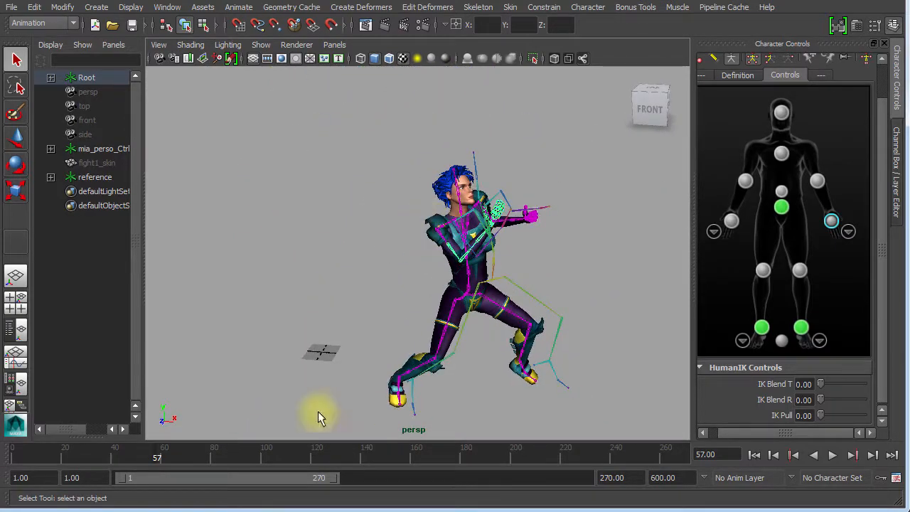
- Select the source skeleton's rear thigh joint, advance playback to frame 68, and turn off the X-ray display of joints
click(470, 290)
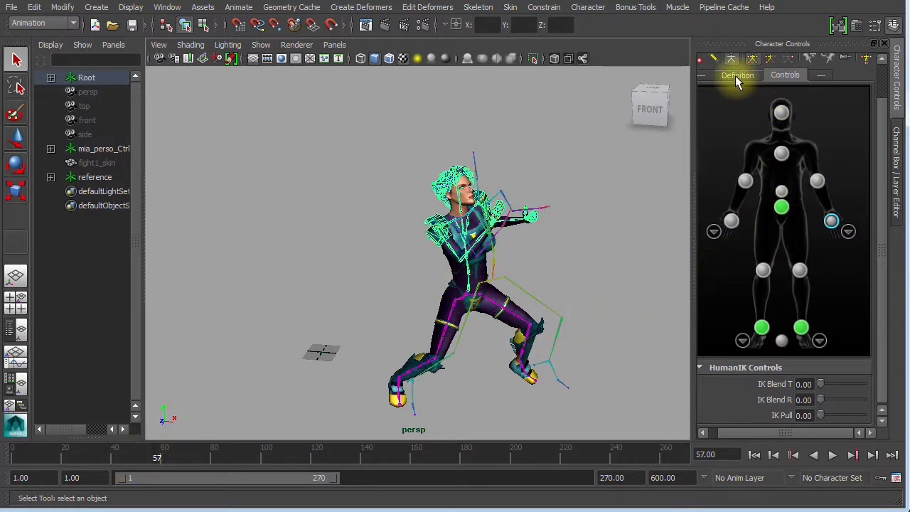
click(462, 338)
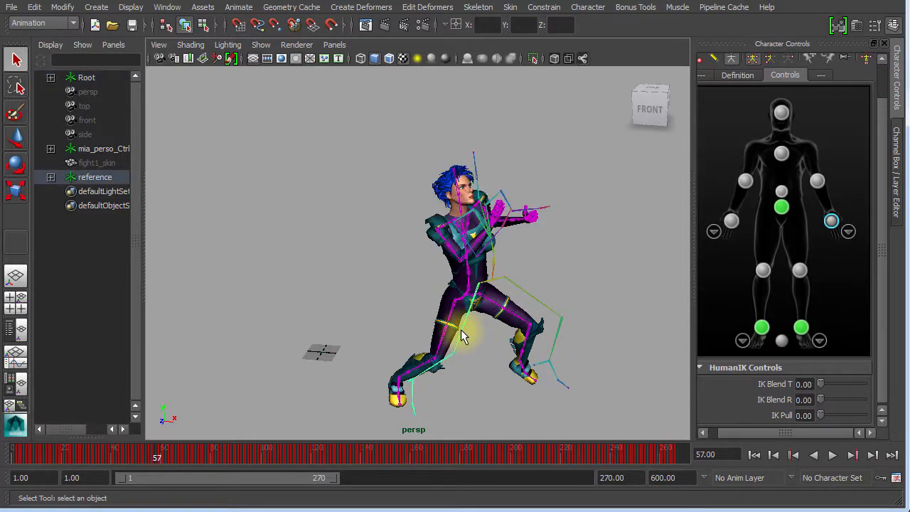
key(alt+v)
key(alt+v)
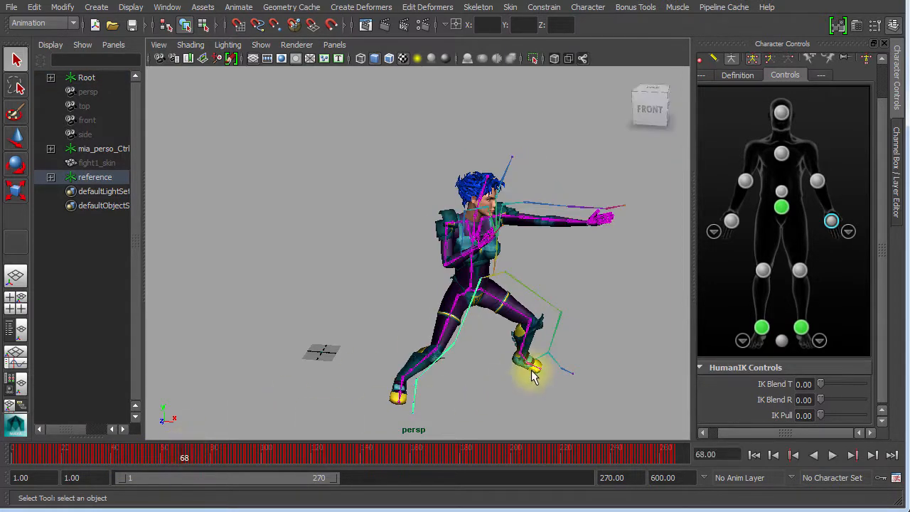
alt+middle_drag(534, 366, 522, 168)
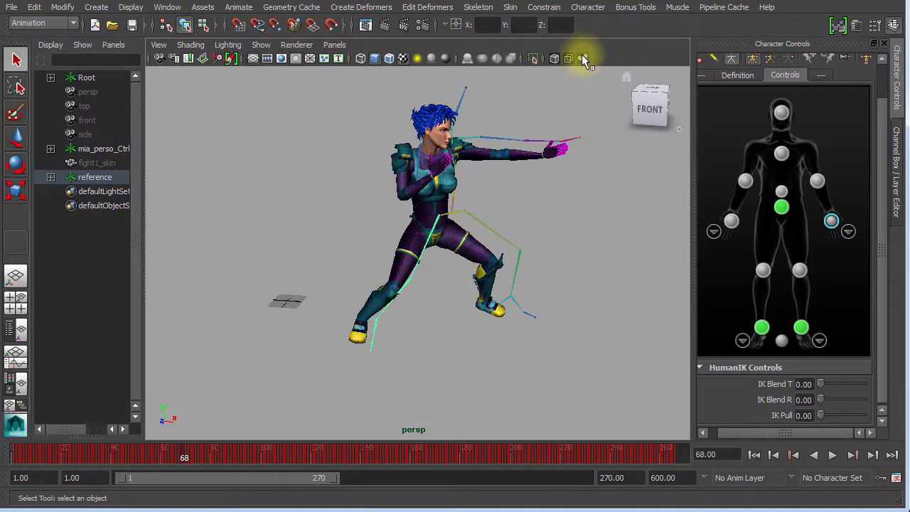
- Play the animation close up and stop at frame 61 to check the extended arm and the stance
alt+drag(396, 285, 372, 285)
alt+right_drag(372, 284, 517, 288)
alt+drag(518, 288, 496, 313)
key(alt+v)
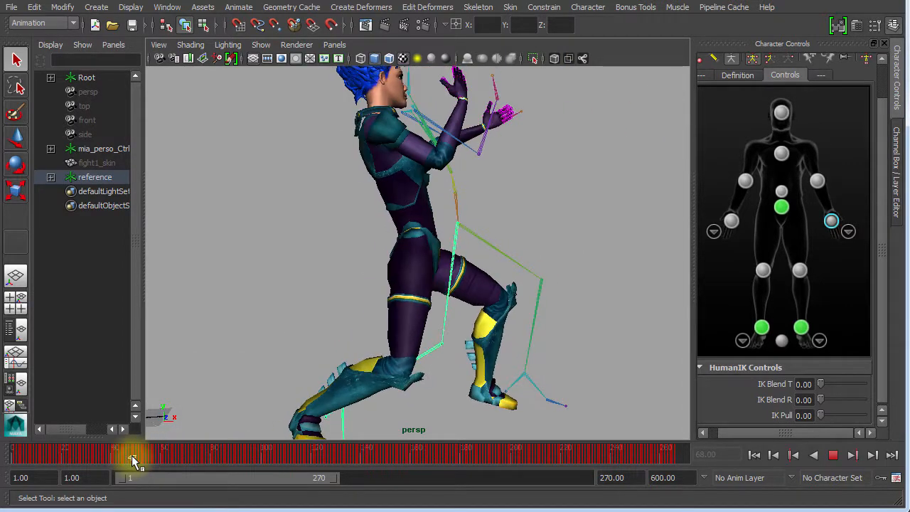
click(165, 461)
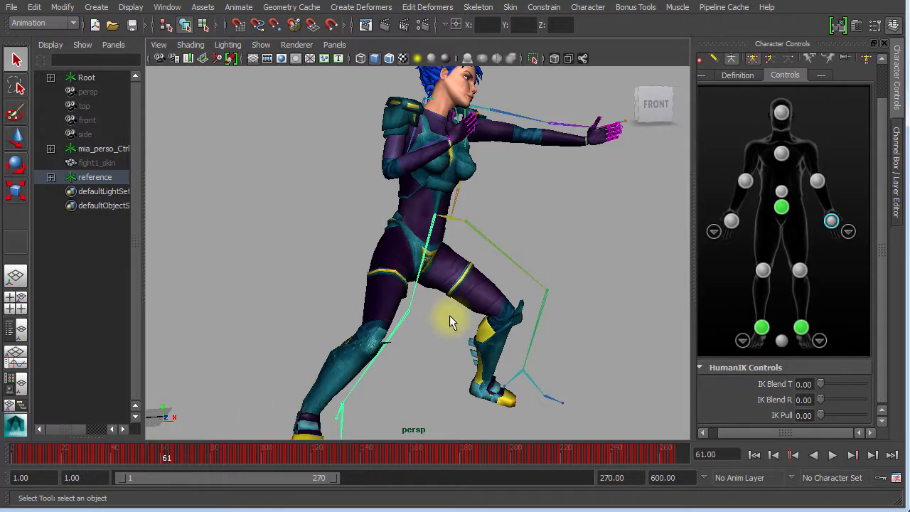
- Replay and scrub the frames around the punch to examine the range for baking, ending at frame 82
alt+right_drag(450, 320, 282, 424)
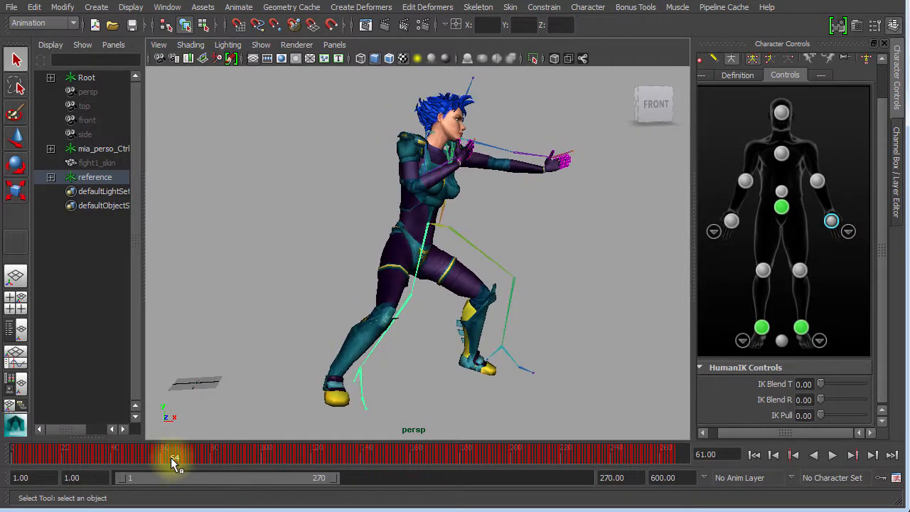
key(alt+v)
drag(162, 463, 186, 461)
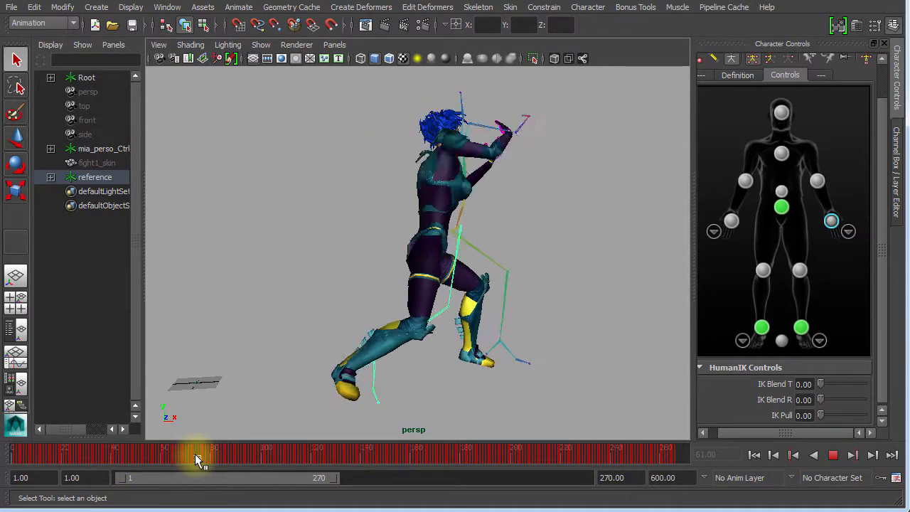
drag(204, 458, 200, 460)
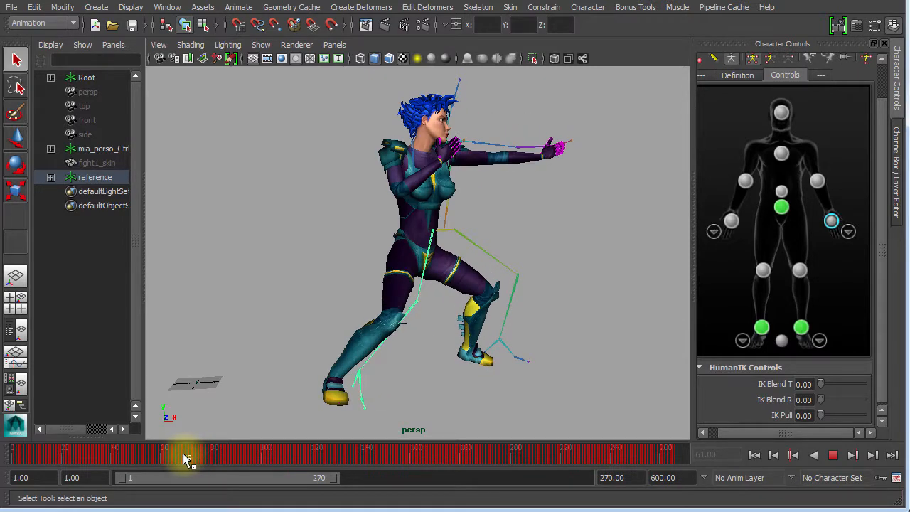
mouse_move(179, 461)
mouse_down()
mouse_move(158, 461)
mouse_move(191, 459)
mouse_move(172, 459)
mouse_up()
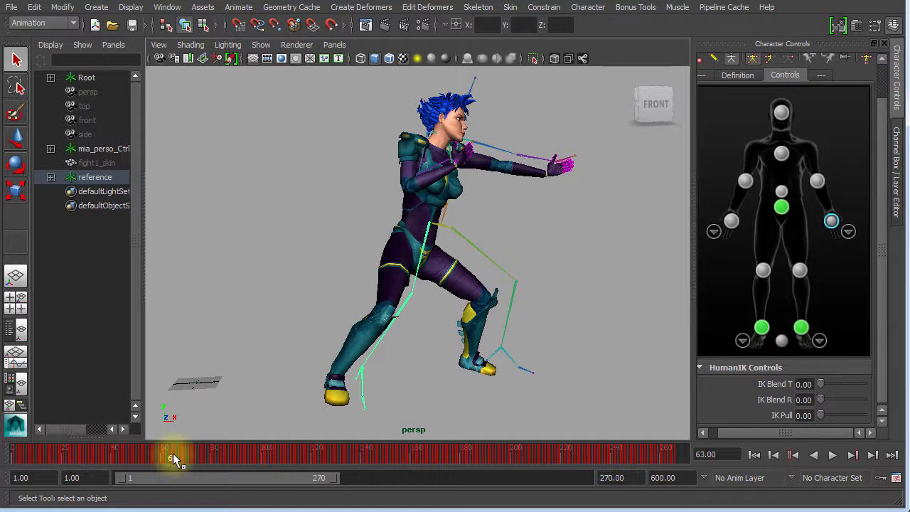
drag(172, 461, 220, 463)
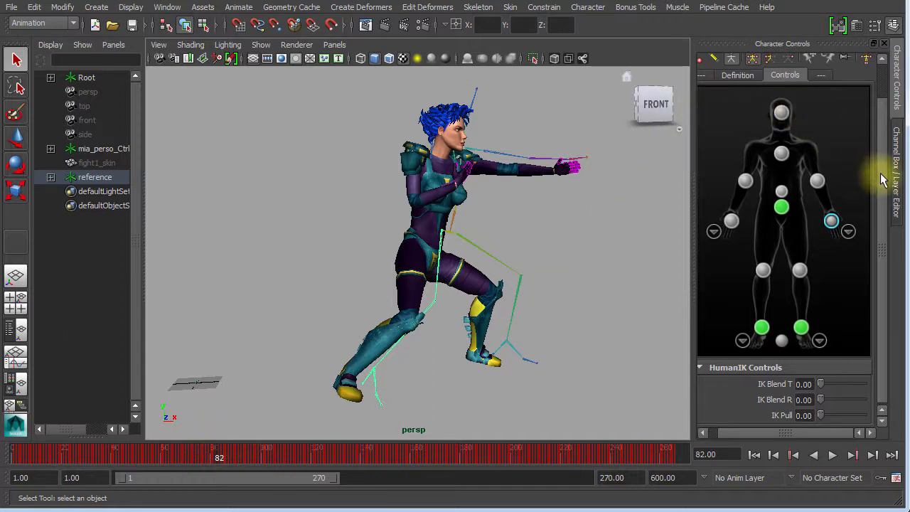
- Open the Bake To Control Rig options for the mia_perso character driven by punch_perso
drag(886, 173, 894, 131)
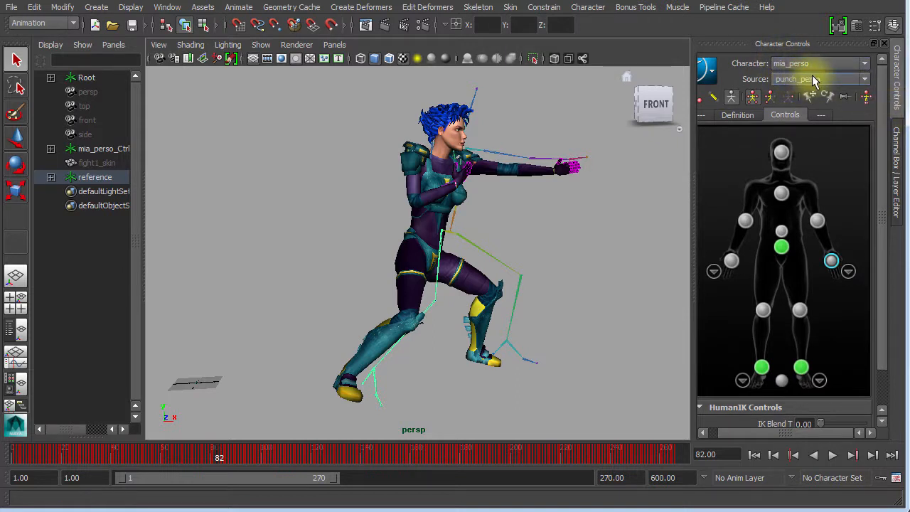
click(711, 69)
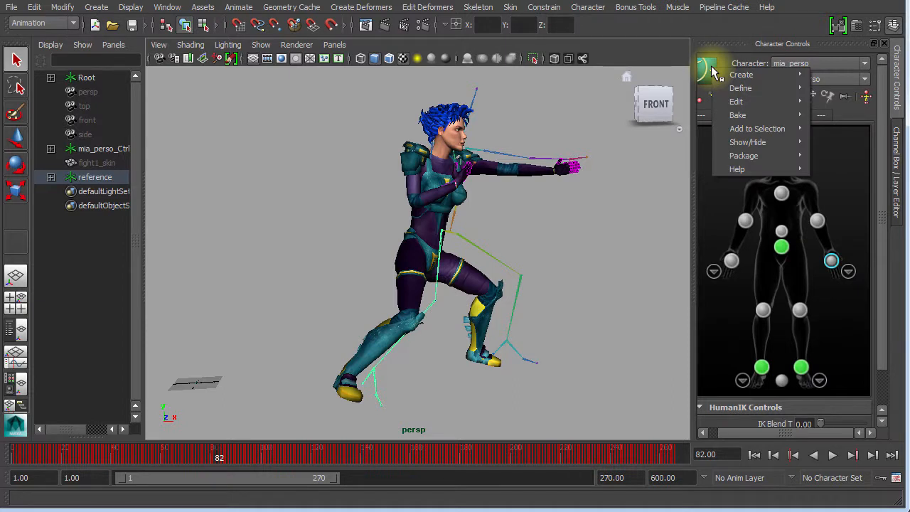
click(738, 432)
click(713, 69)
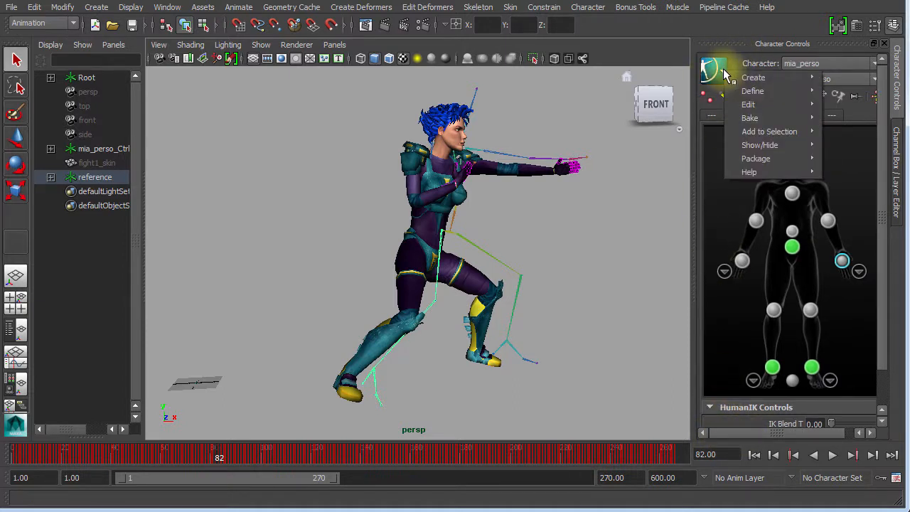
mouse_move(739, 132)
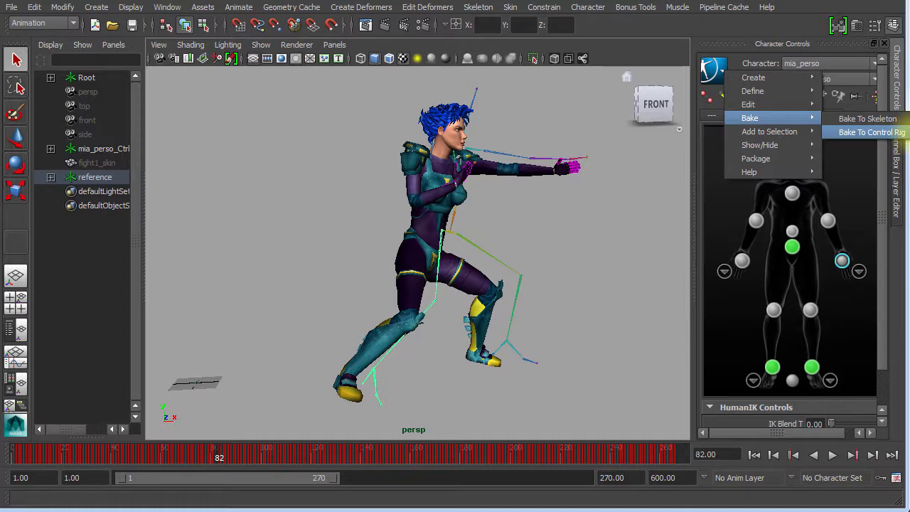
click(871, 133)
drag(357, 162, 411, 45)
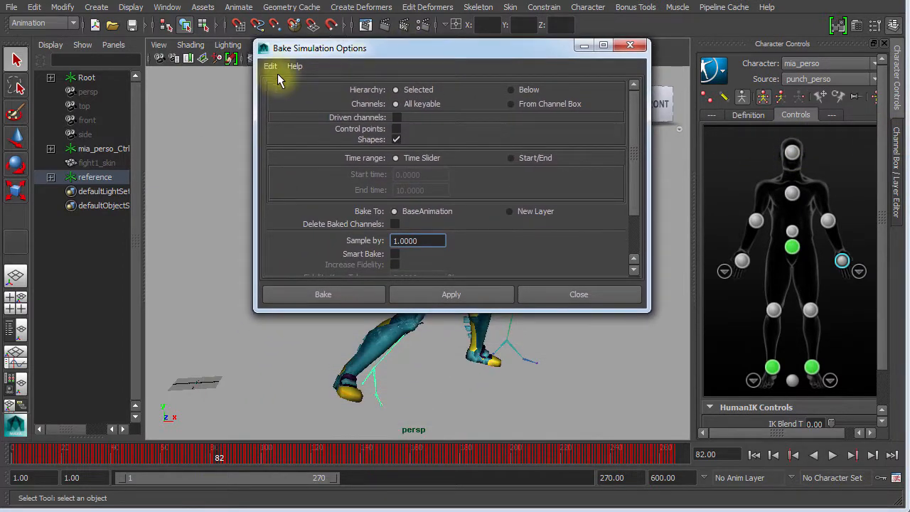
- Bake only frames 60 to 85 of the retargeted animation to mia_perso's control rig, using a Start/End time range
click(270, 66)
click(280, 91)
click(522, 158)
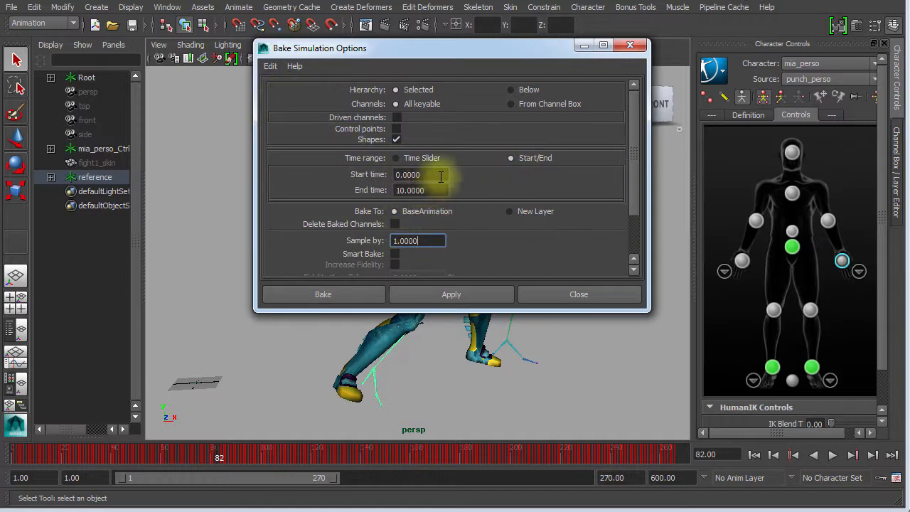
drag(441, 175, 367, 184)
text(62)
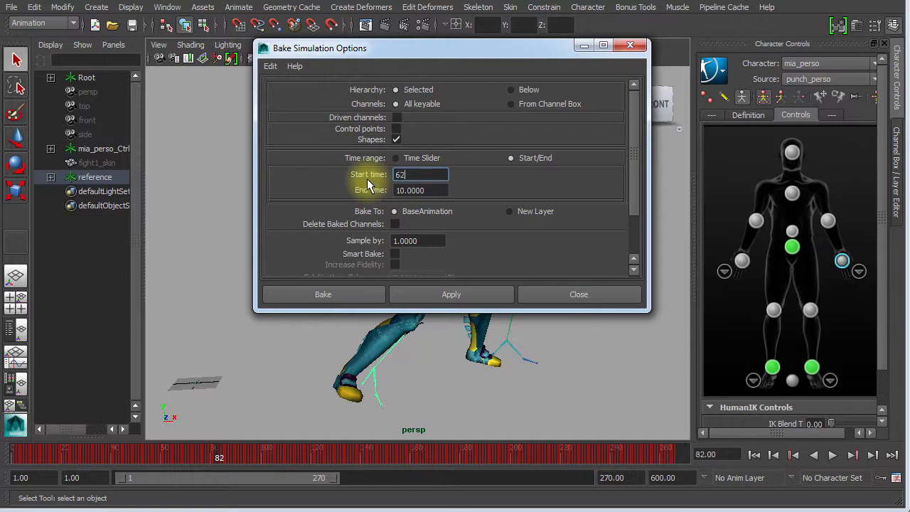
drag(441, 190, 354, 196)
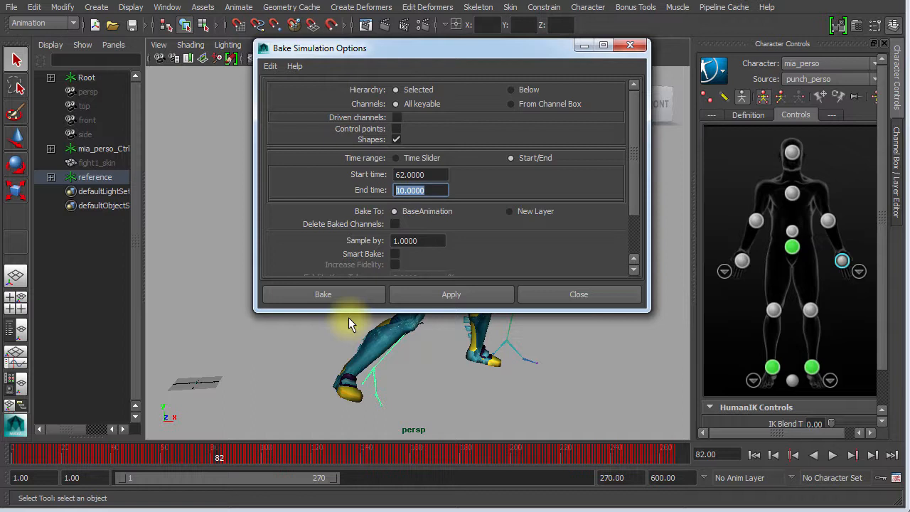
text(84)
key(BackSpace)
text(5)
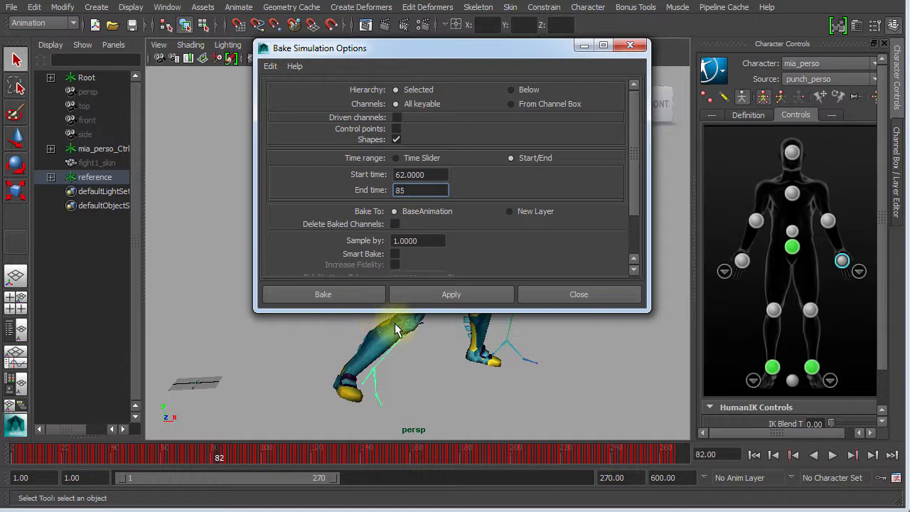
drag(433, 175, 347, 163)
text(60.0000)
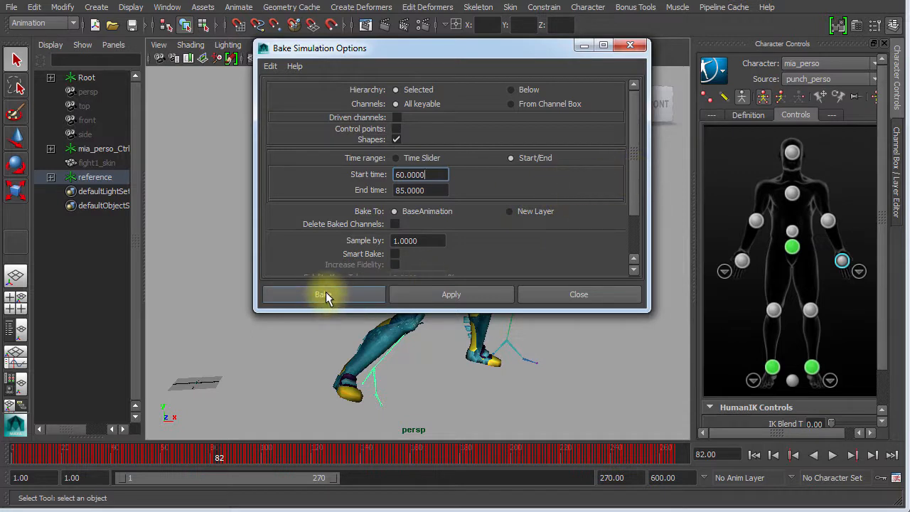
click(362, 296)
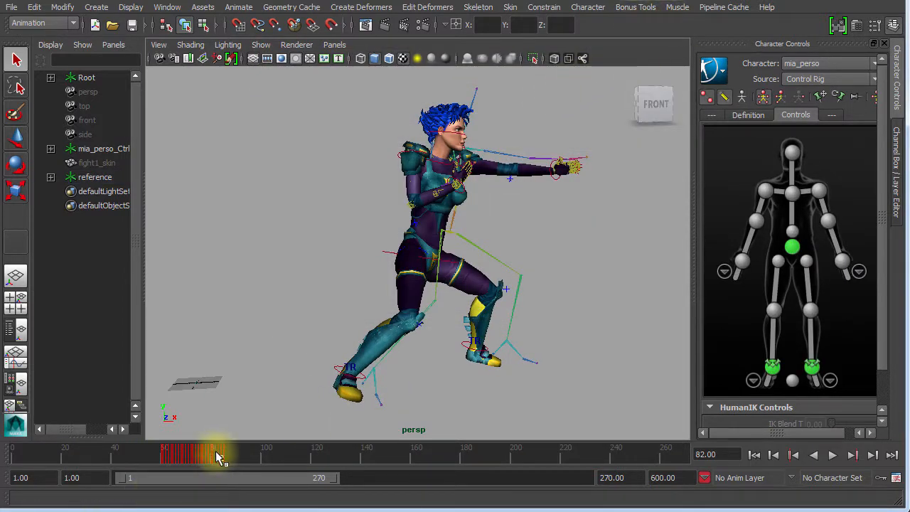
- Scrub through the baked frames, select the fight1_skin mesh, and go to frame 52 to compare the character with the source skeleton
drag(218, 456, 76, 459)
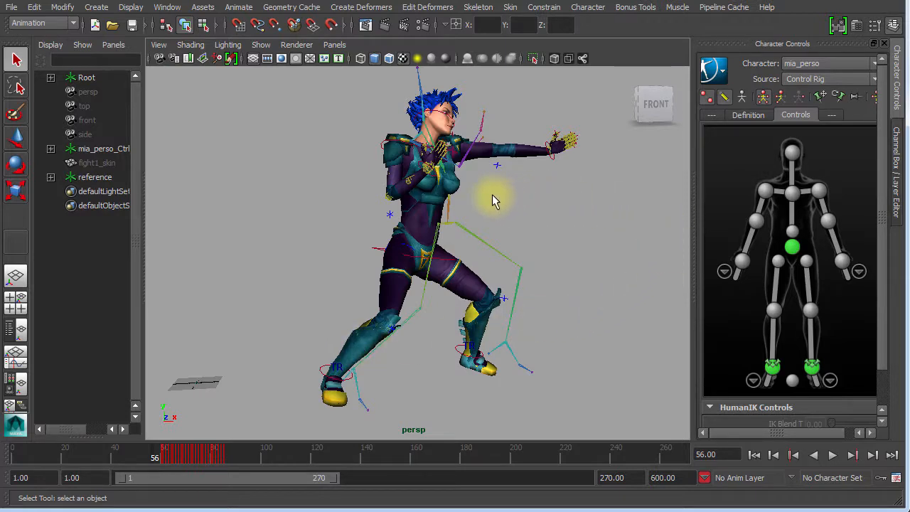
click(99, 163)
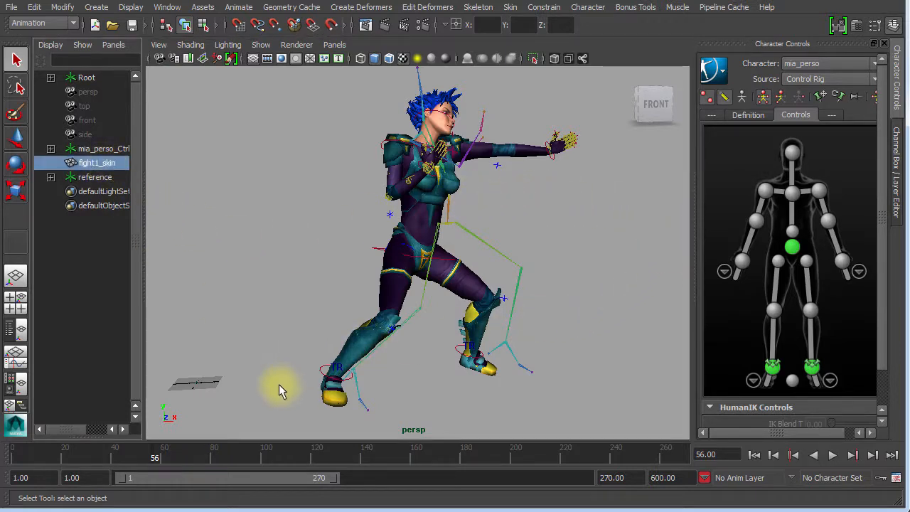
drag(140, 461, 140, 441)
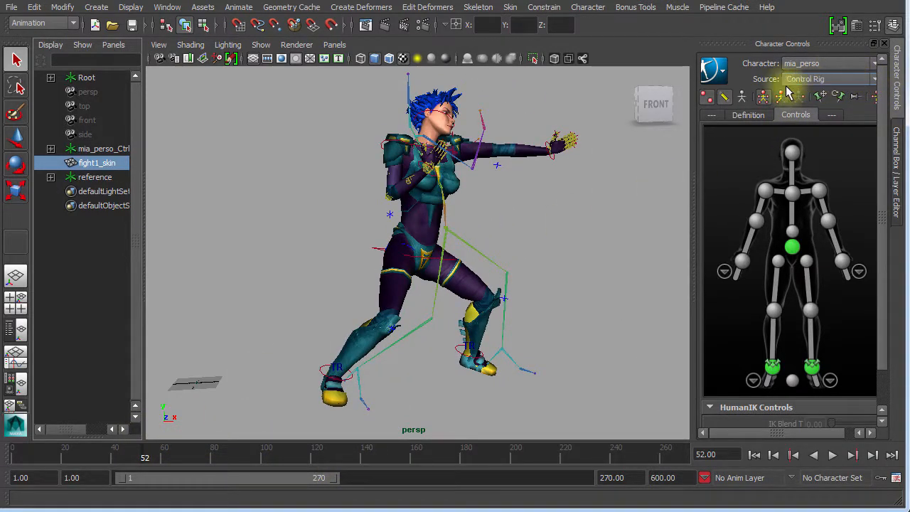
- Set mia_perso's source to None and play the animation to test the character without its rig
drag(760, 432, 797, 433)
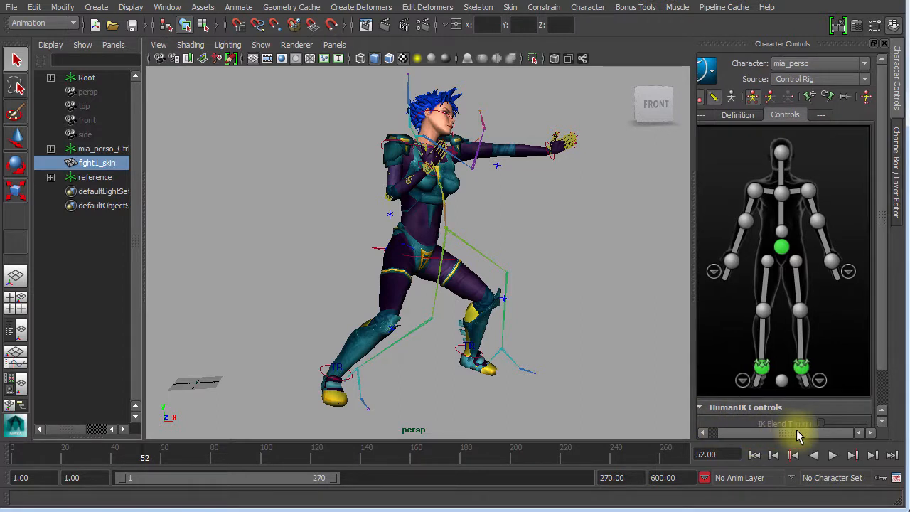
click(807, 80)
click(804, 91)
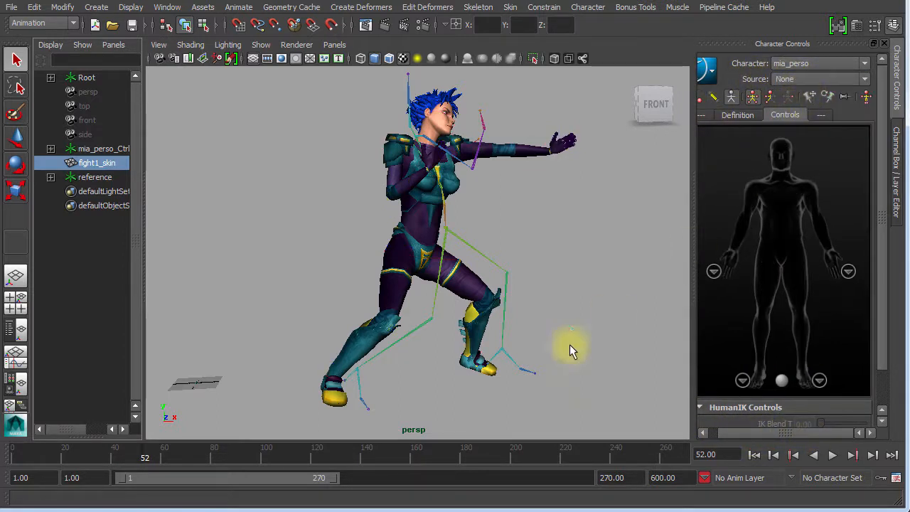
click(833, 456)
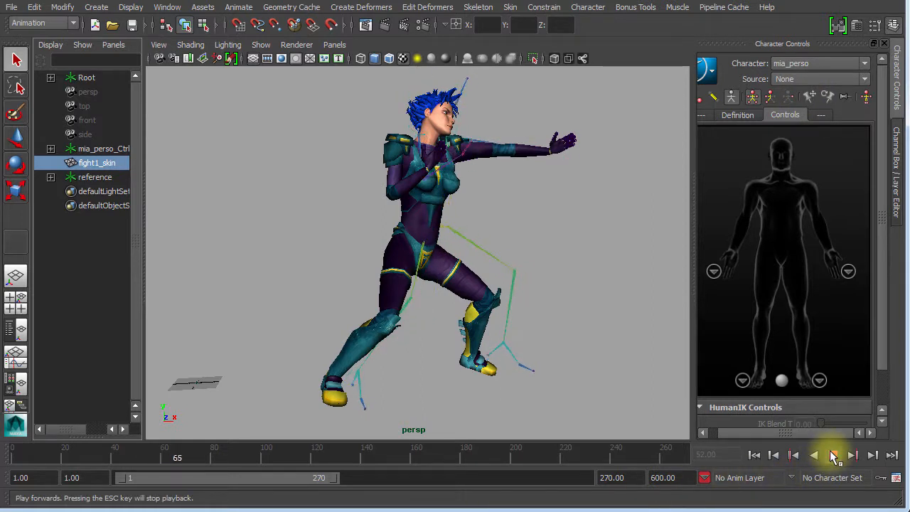
click(833, 455)
- Set mia_perso's source to Control Rig, play the animation, and return to frame 28
click(814, 80)
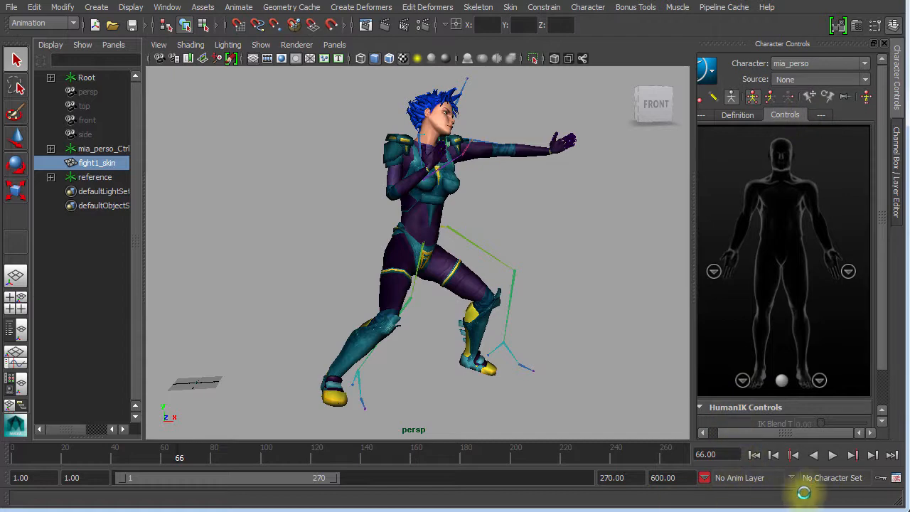
click(833, 456)
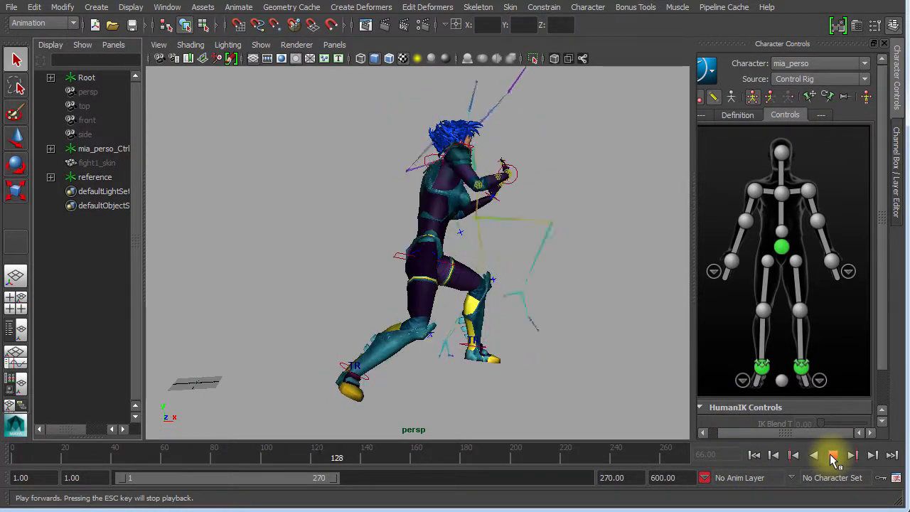
click(832, 456)
drag(327, 455, 83, 458)
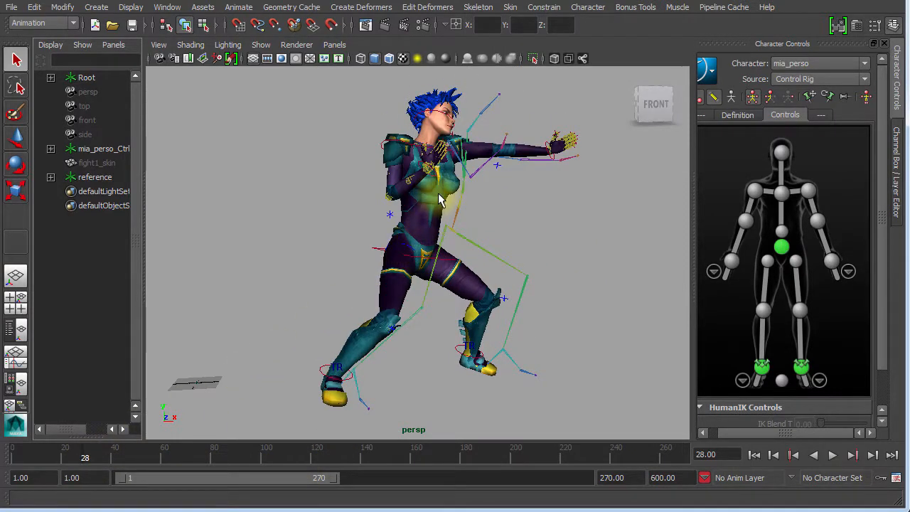
- Delete the fight1_skin mesh and the source skeleton's reference hierarchy from the scene
click(97, 166)
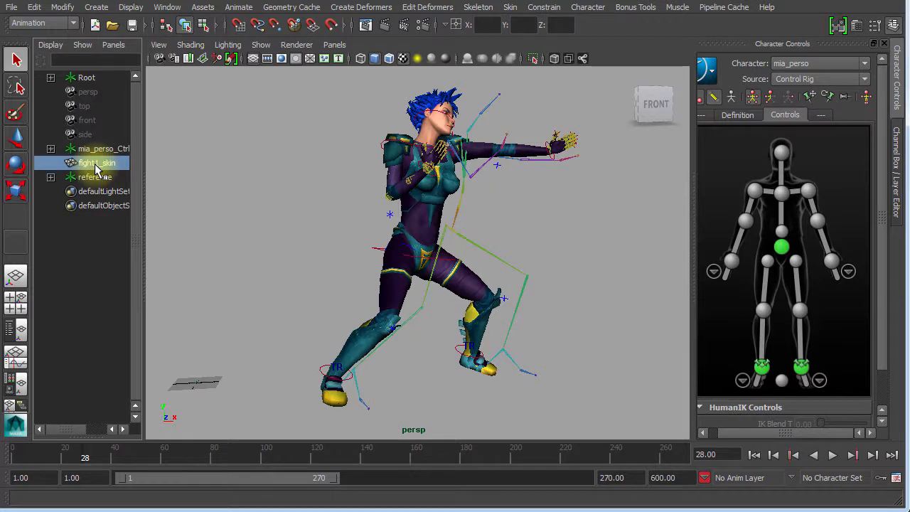
key(Delete)
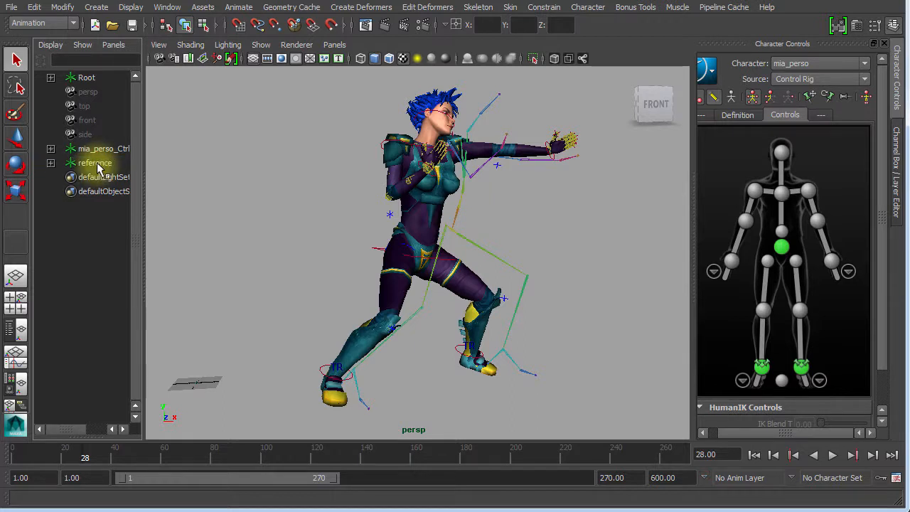
click(97, 165)
key(Delete)
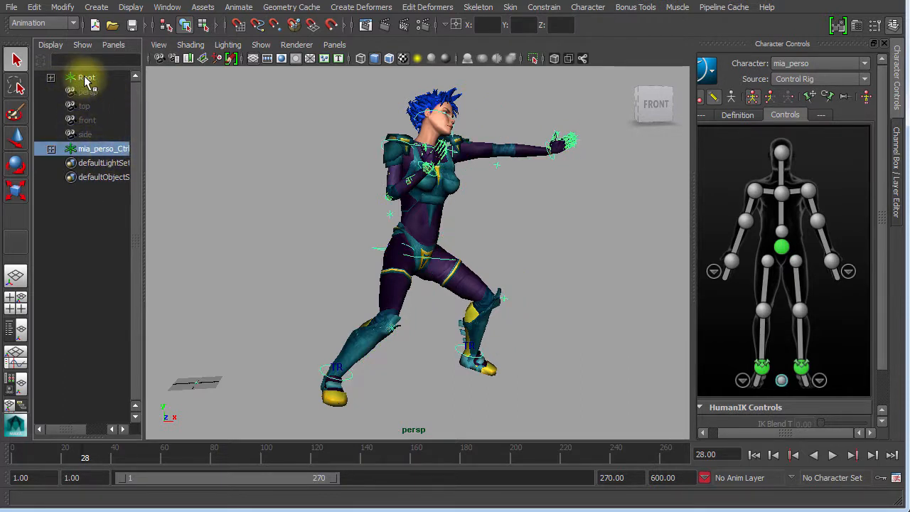
- Select the Root and the mia_perso control rig group, and play and scrub the baked animation to check it
click(80, 78)
click(102, 149)
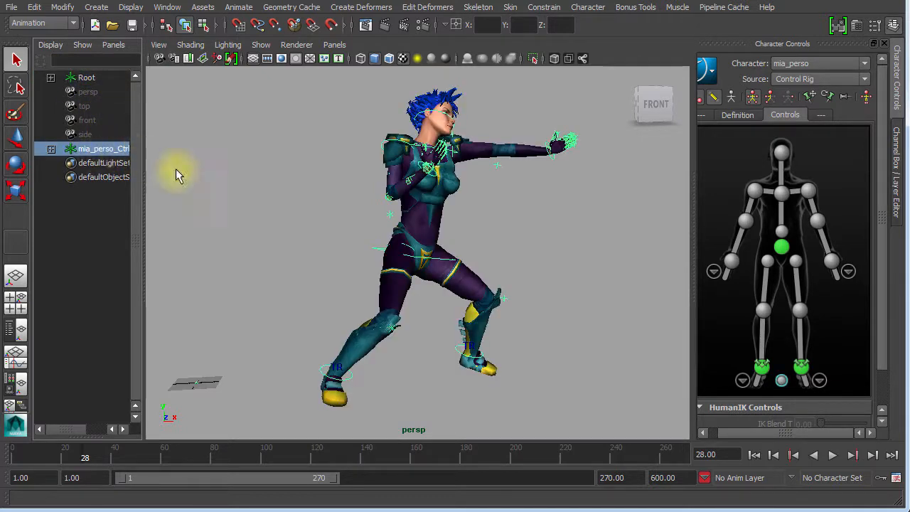
click(265, 453)
key(alt+v)
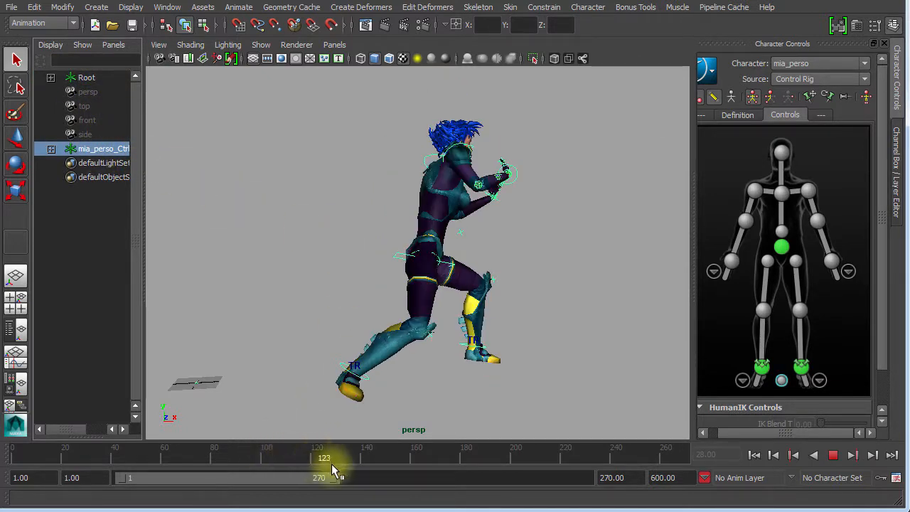
mouse_move(234, 467)
mouse_down()
mouse_move(121, 469)
mouse_move(233, 477)
mouse_move(190, 474)
mouse_up()
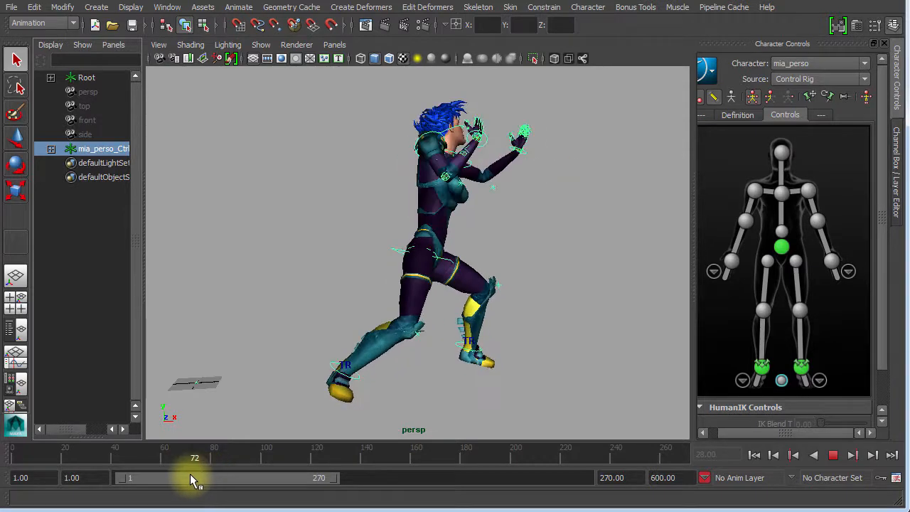
- Move the baked keys of the control rig to the start of the timeline and deselect the rig
click(735, 264)
mouse_move(203, 463)
mouse_down()
mouse_move(154, 466)
mouse_move(246, 469)
mouse_move(61, 483)
mouse_move(76, 480)
mouse_up()
click(455, 388)
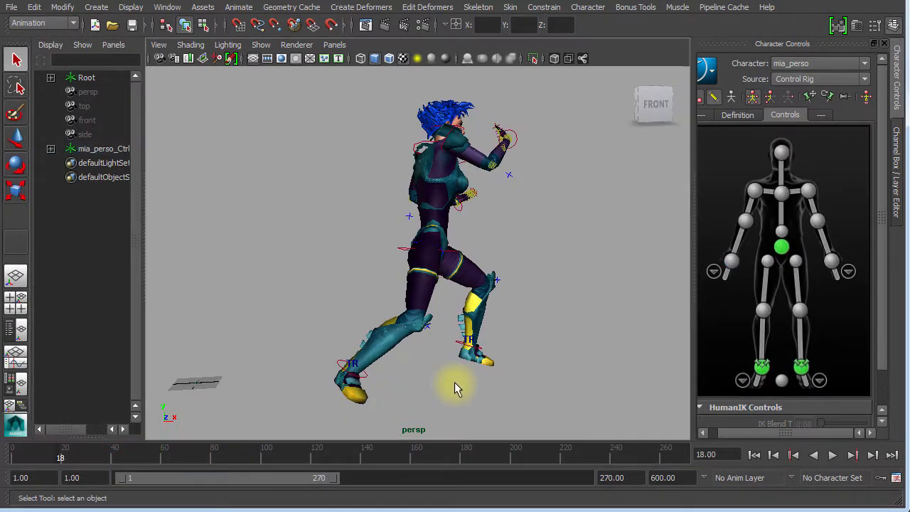
alt+right_drag(547, 388, 523, 389)
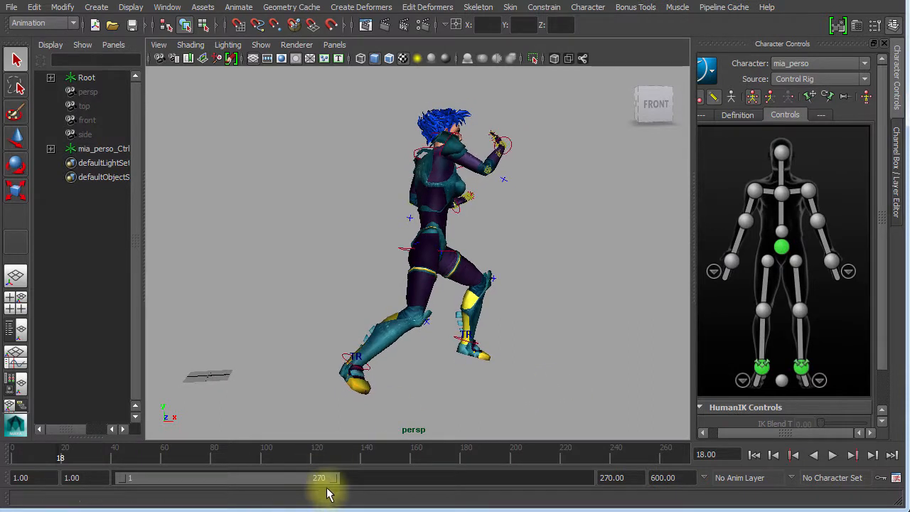
- Select the left lower leg control and play through its keys, stopping at frame 26
click(468, 304)
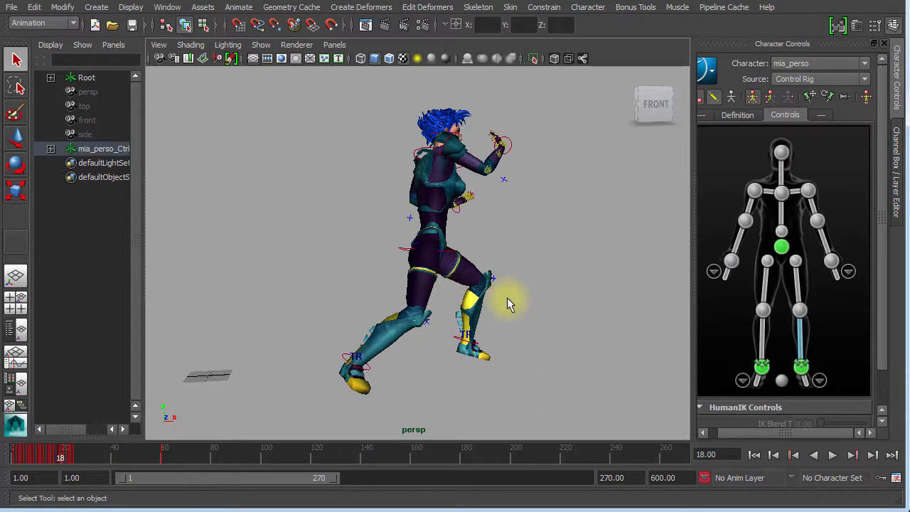
key(alt+v)
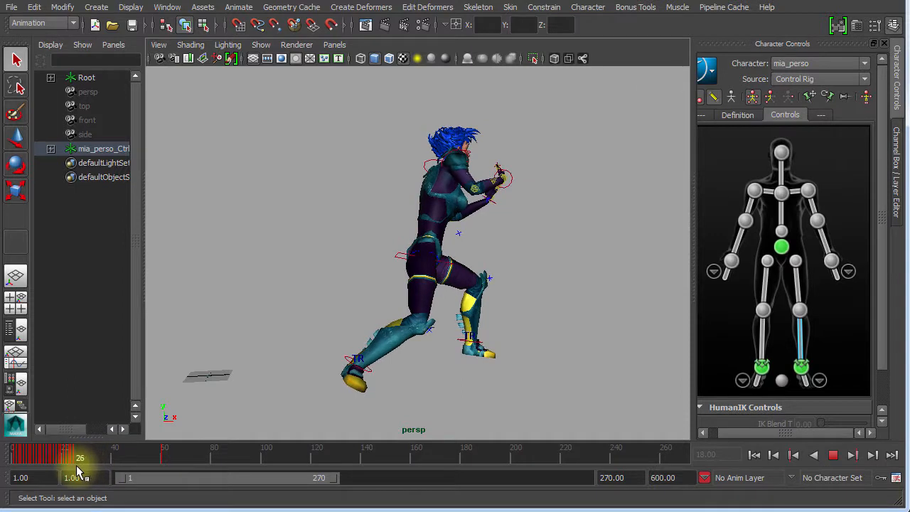
key(alt+v)
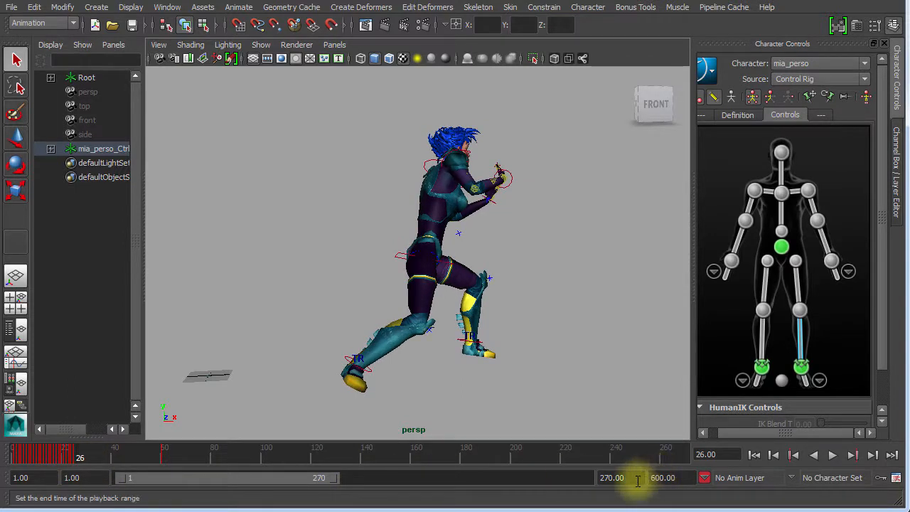
- Set the end of the playback range to frame 26 and play the loop, stopping at frame 19
drag(637, 478, 602, 481)
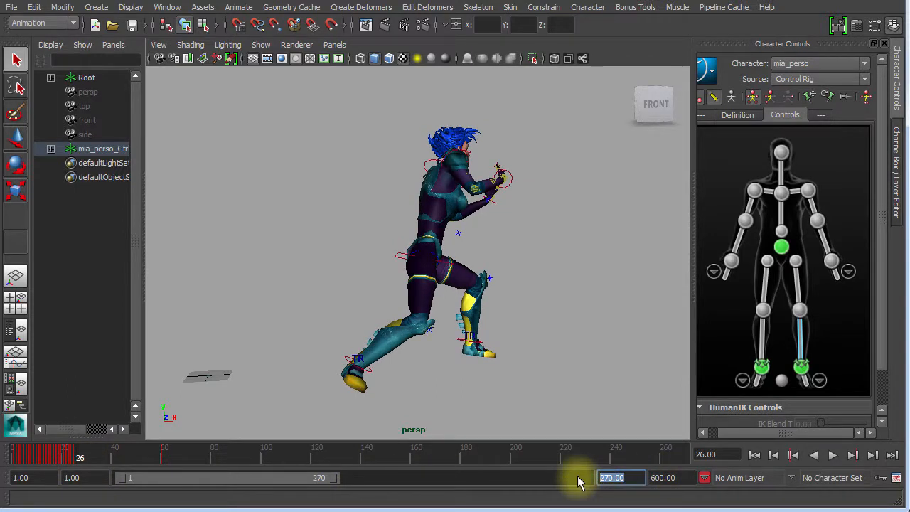
text(26)
key(Return)
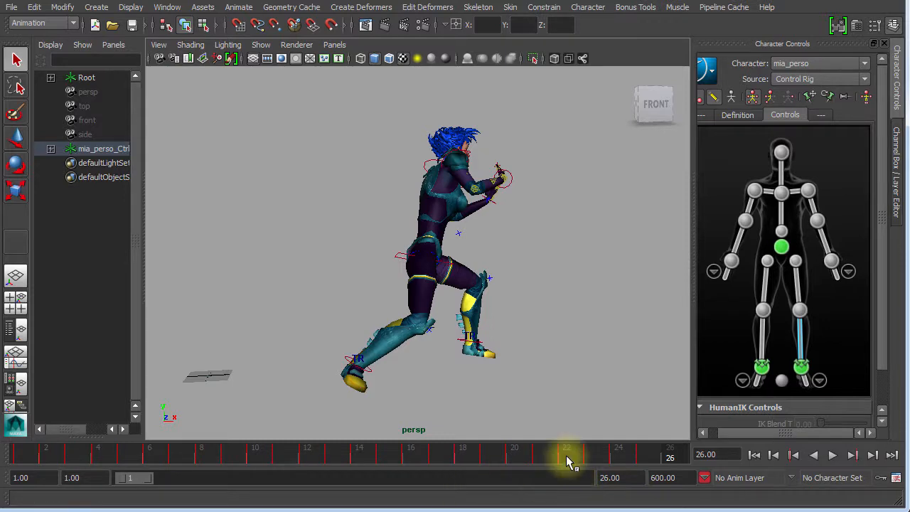
key(alt+v)
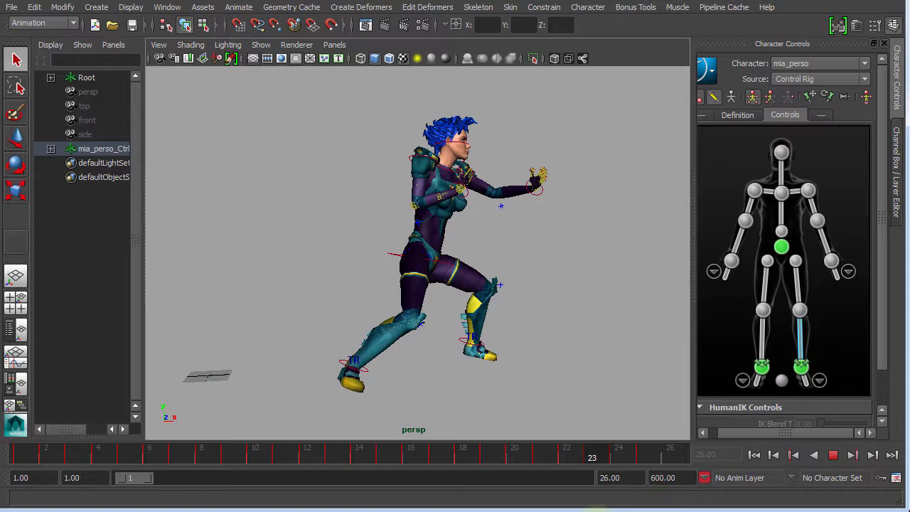
drag(615, 511, 481, 489)
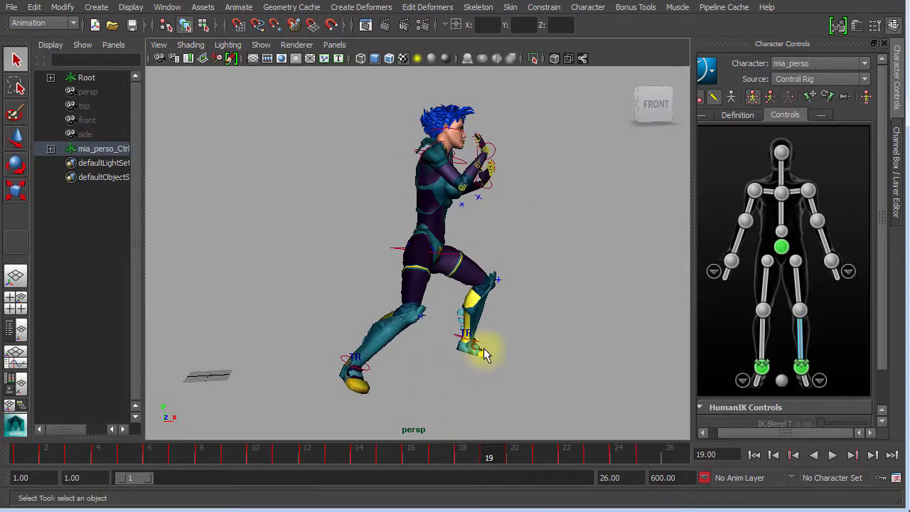
- Show the animation layers in the Layer Editor and frame the character's legs and feet from the front
click(899, 176)
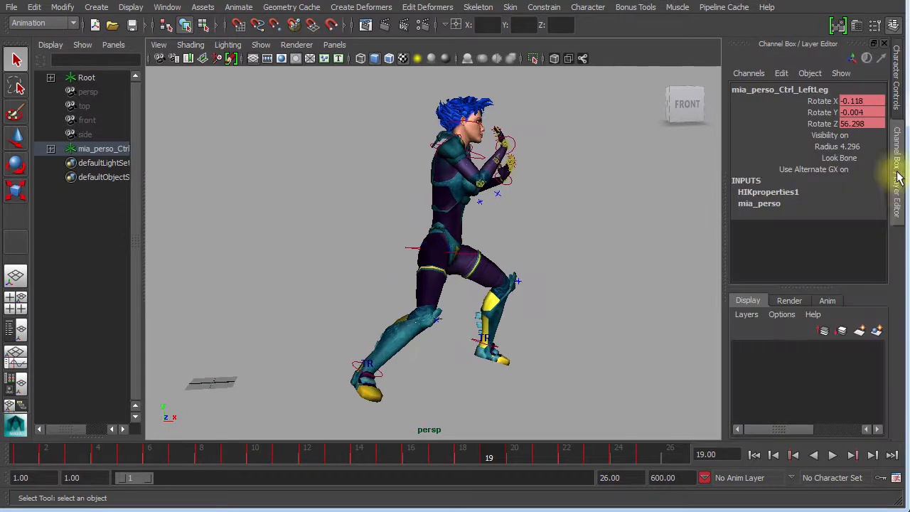
click(827, 301)
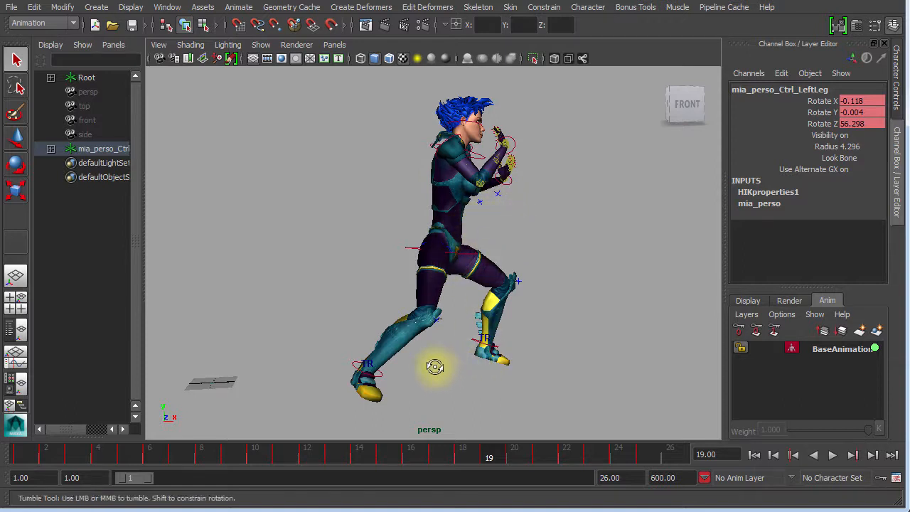
alt+drag(437, 365, 389, 311)
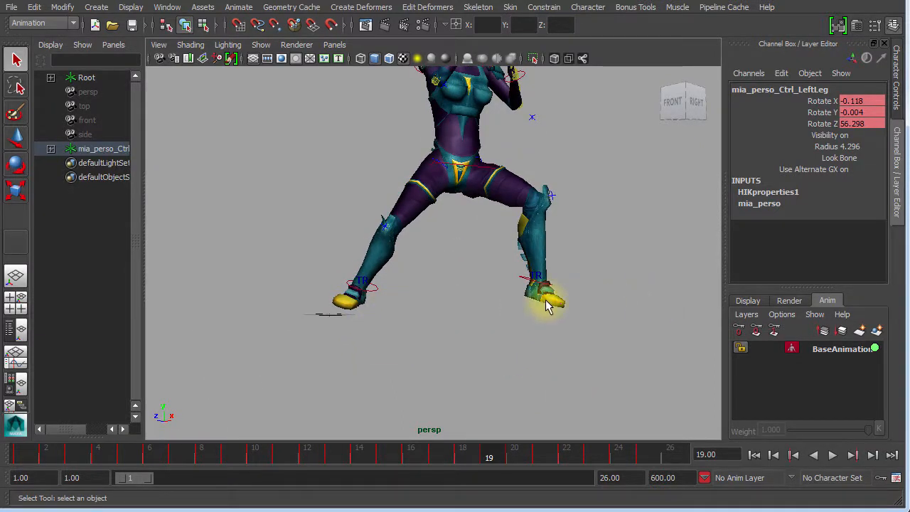